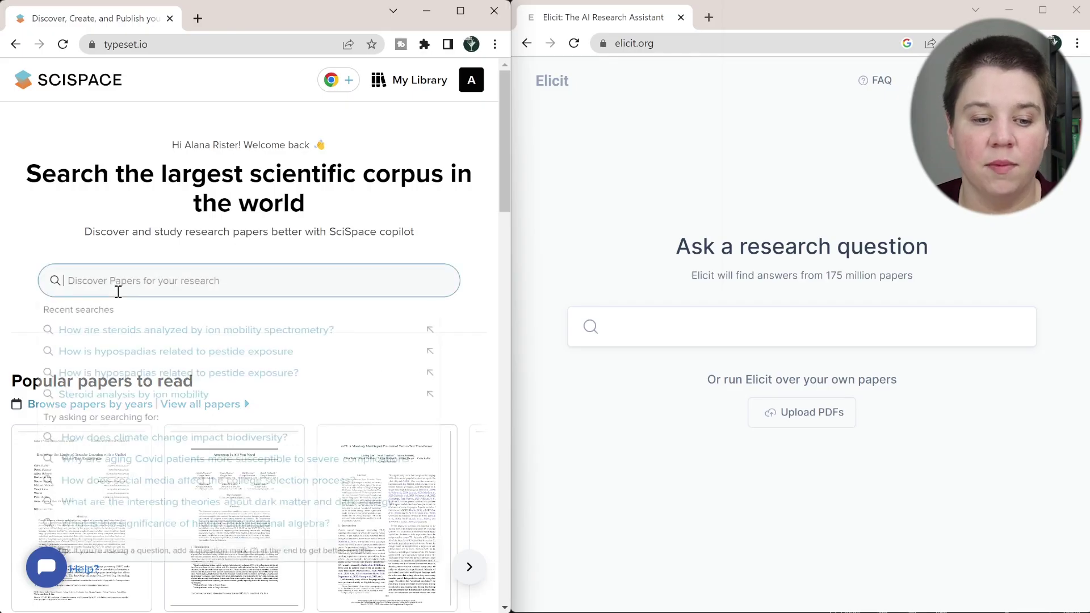
# - Ask SciSpace how steroid isomers can be separated by ion mobility spectrometry, copying the question
pyautogui.click(166, 237)
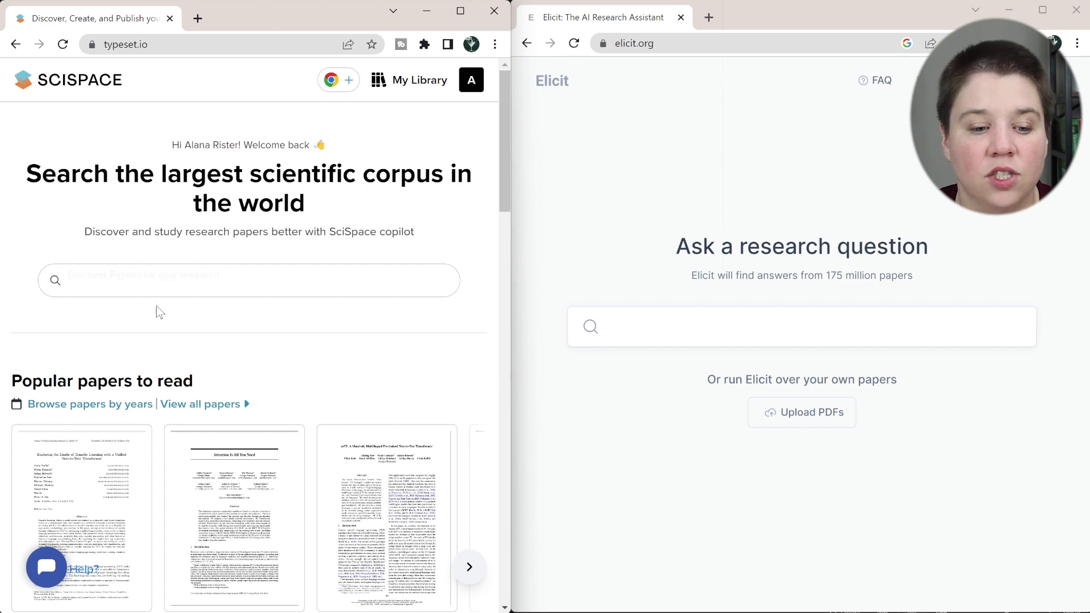
pyautogui.click(121, 279)
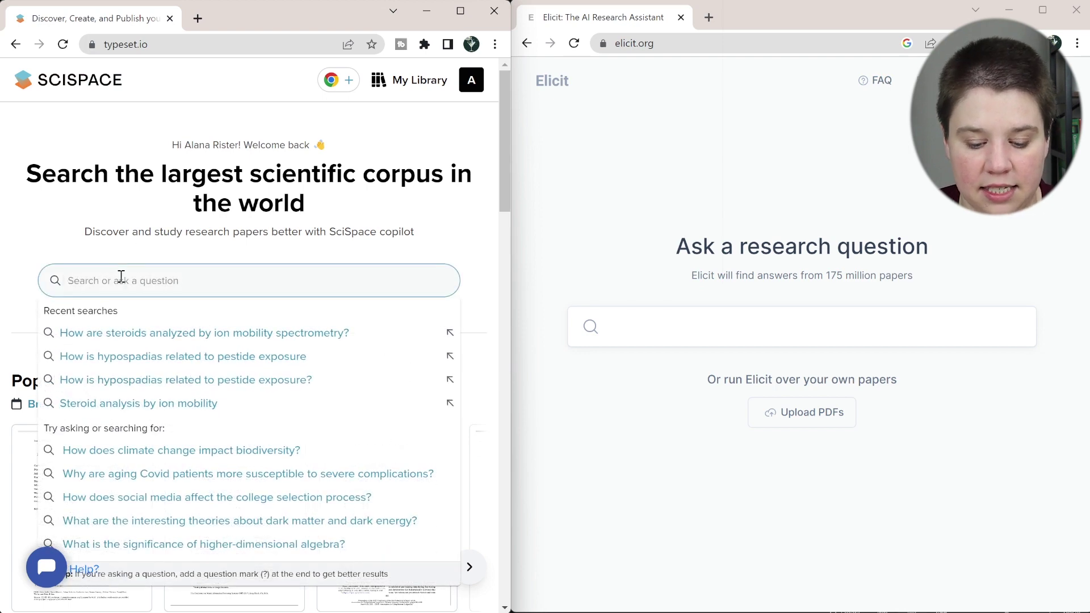
pyautogui.write('What techniques are used to separate steroid isomers in ion mobility spectro')
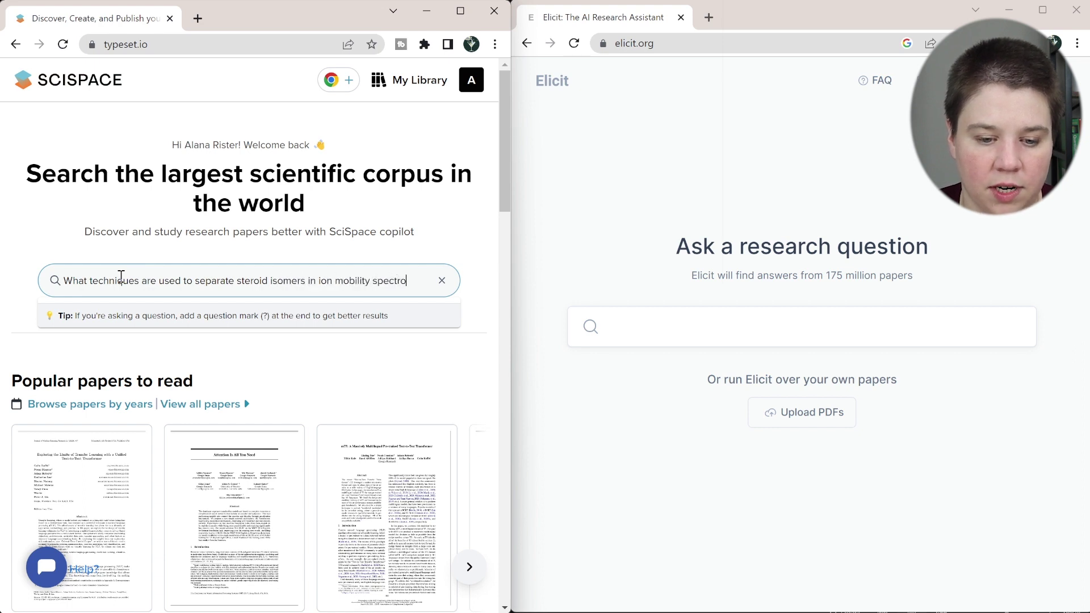
pyautogui.write('try?')
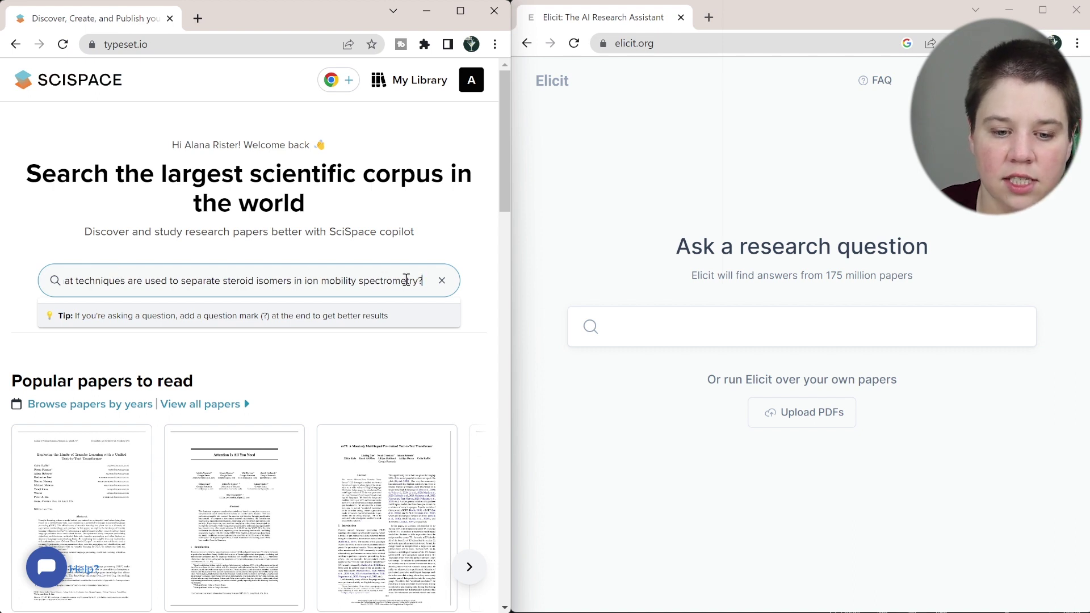
pyautogui.moveTo(407, 280); pyautogui.dragTo(54, 282)
pyautogui.hotkey('ctrl', 'c')
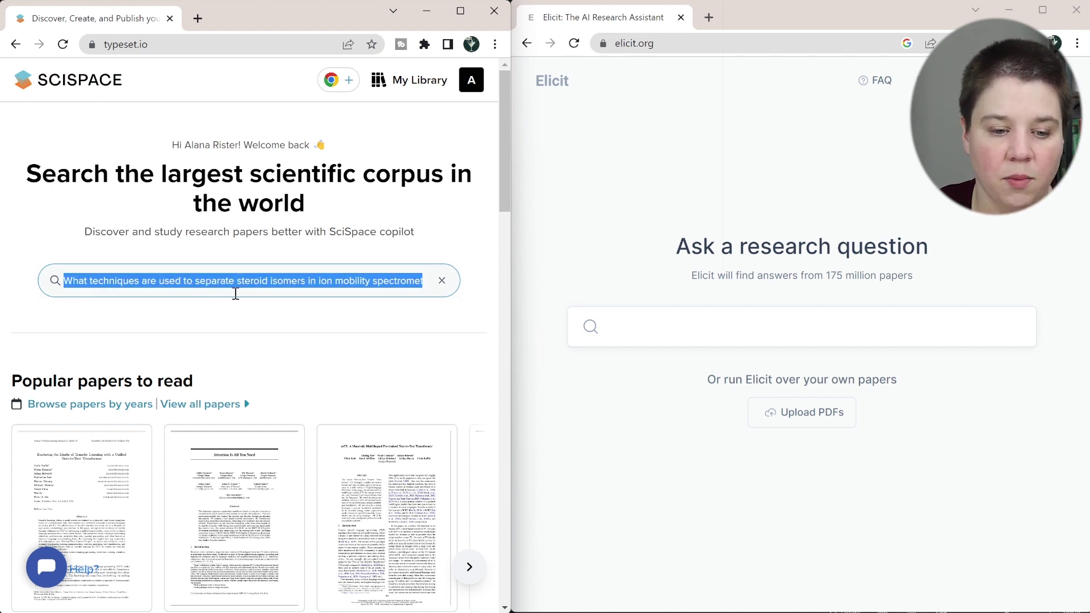
pyautogui.click(245, 291)
pyautogui.press('Return')
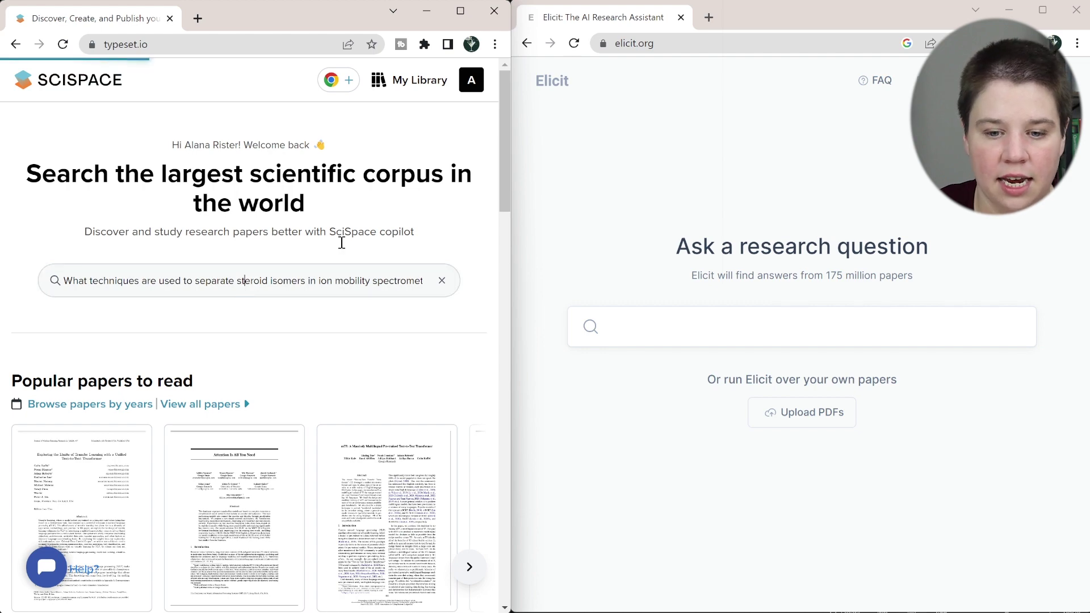
# - Paste the same steroid-isomer question into Elicit and run the search
pyautogui.click(775, 327)
pyautogui.hotkey('ctrl', 'v')
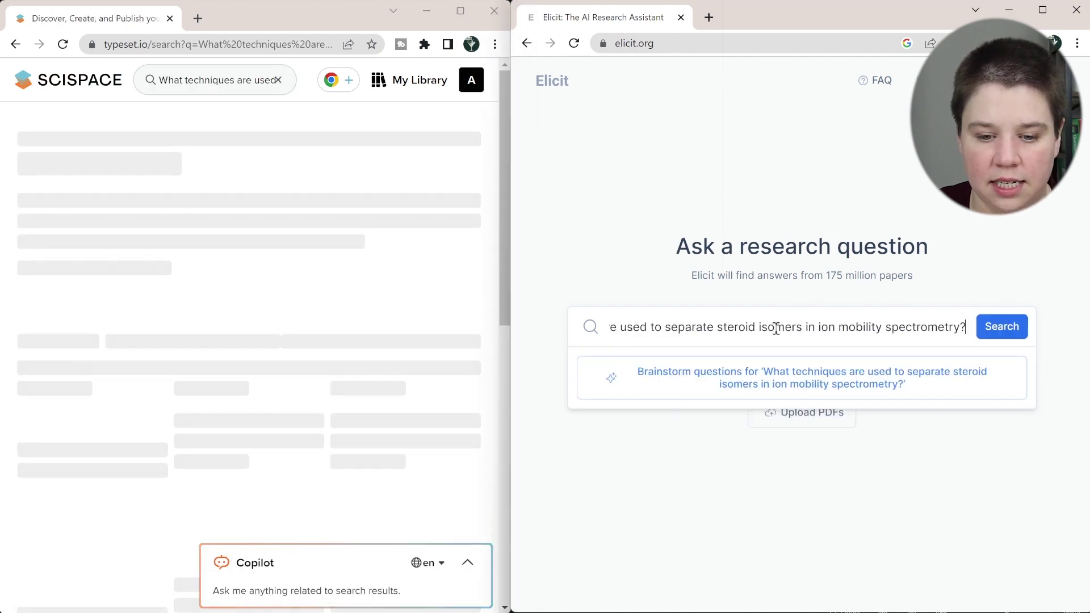
pyautogui.press('Return')
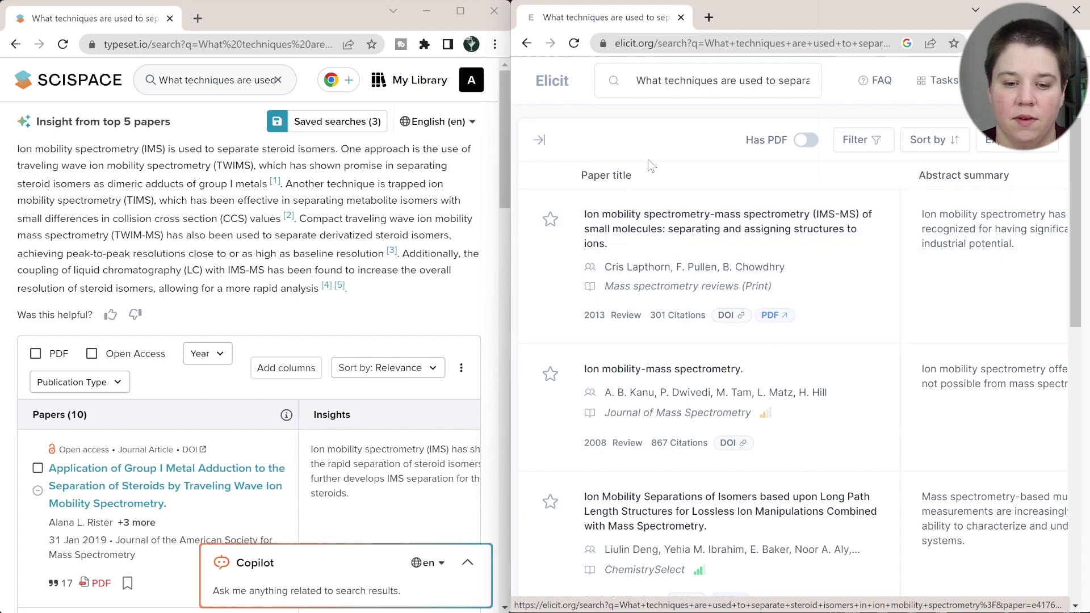
# - Expand Elicit's top-4-paper summary and compare it with SciSpace's cited papers [3], [4] and [5]
pyautogui.click(538, 142)
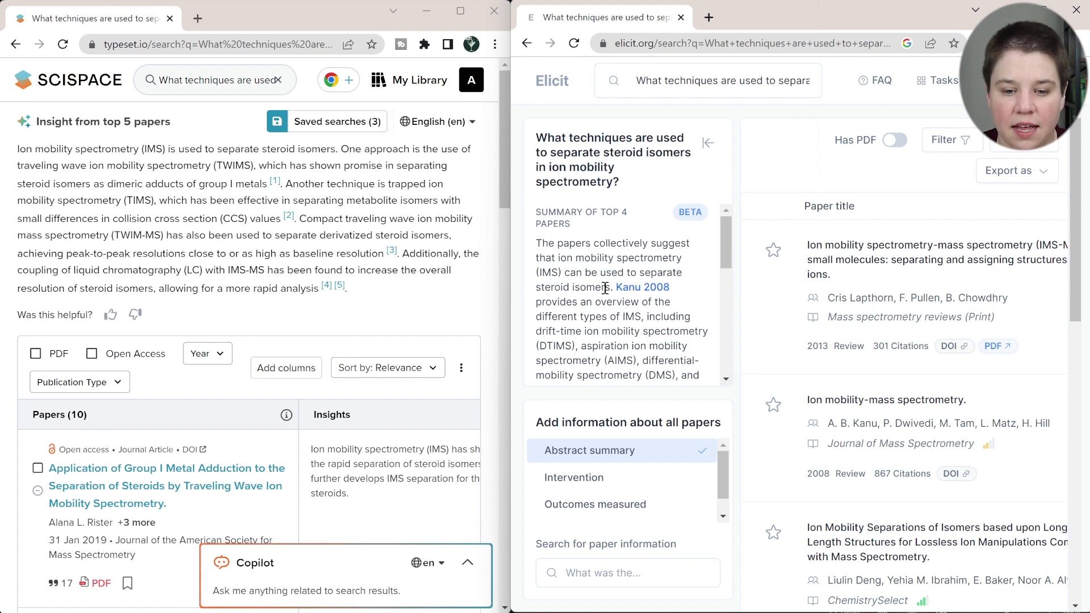
pyautogui.scroll(-3, 605, 288)
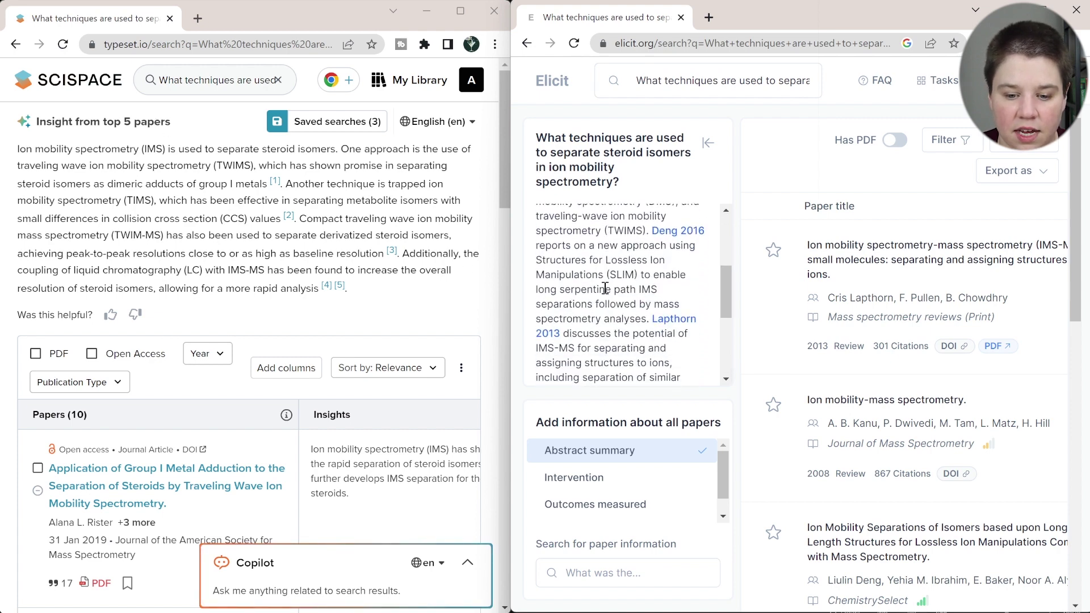
pyautogui.scroll(-3, 605, 288)
pyautogui.scroll(6, 605, 288)
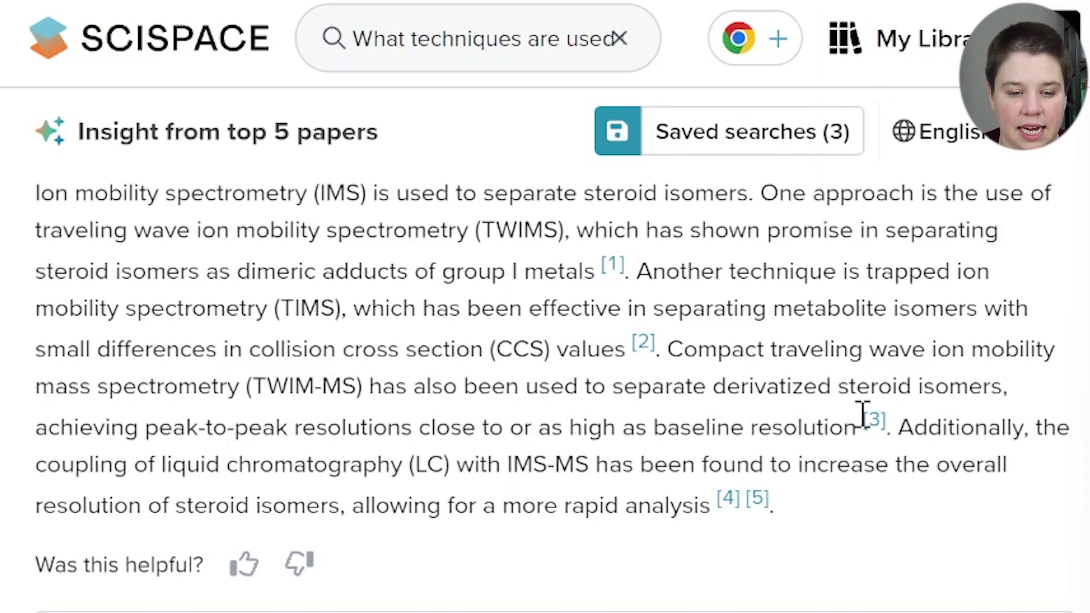
pyautogui.moveTo(877, 420)
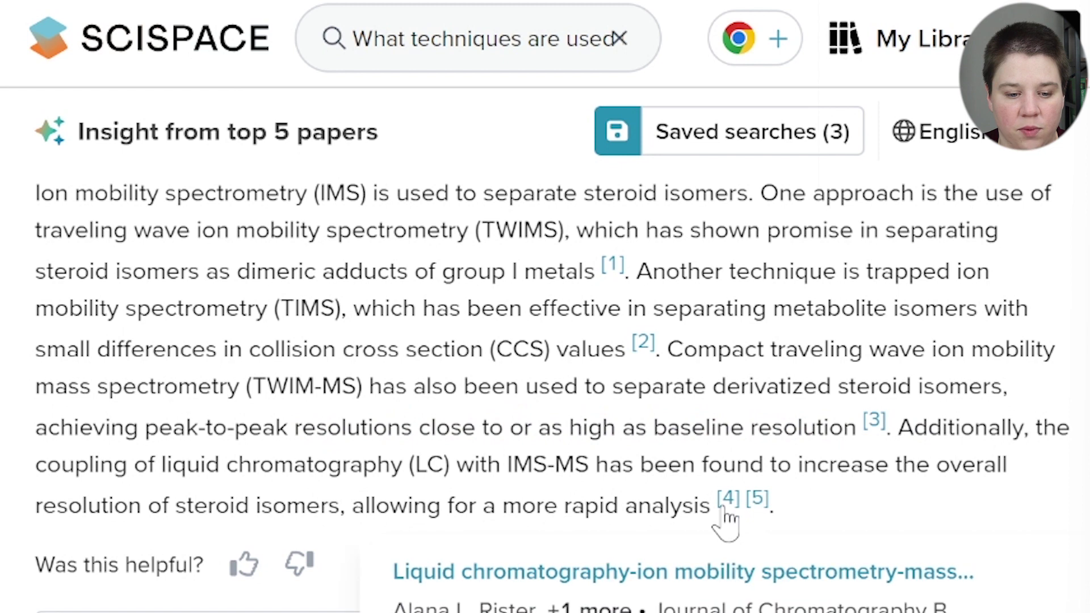
pyautogui.moveTo(768, 511)
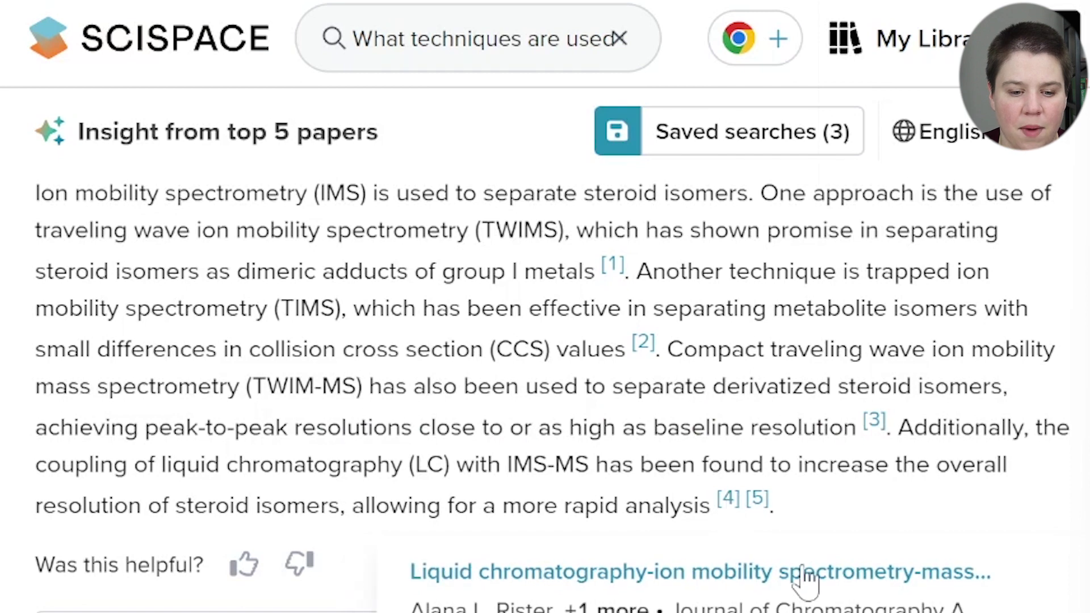
pyautogui.moveTo(728, 498)
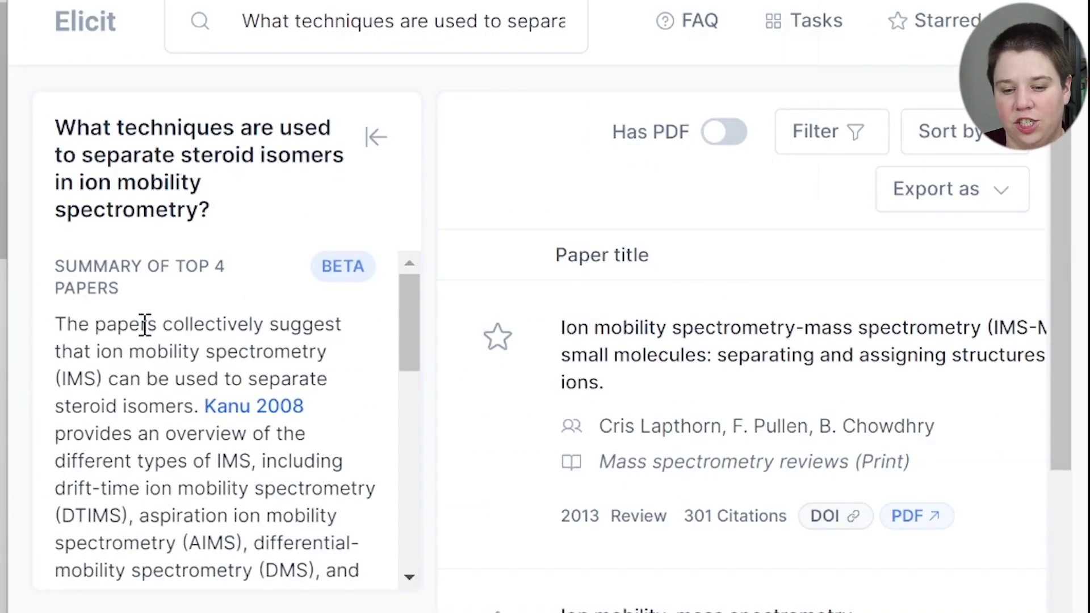
pyautogui.scroll(-3, 146, 325)
pyautogui.scroll(-9, 244, 461)
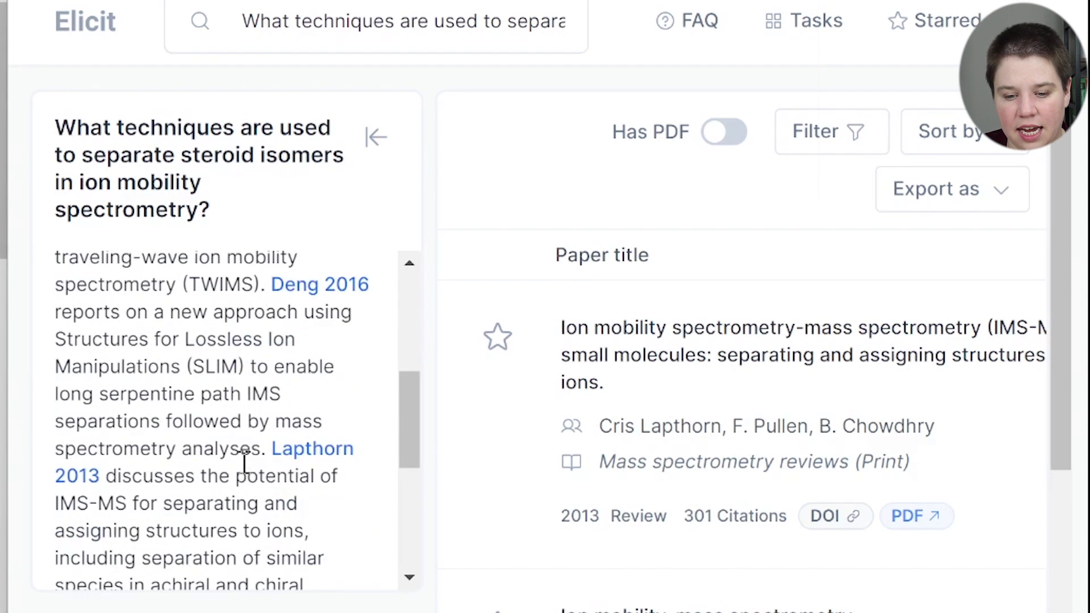
pyautogui.scroll(-7, 86, 493)
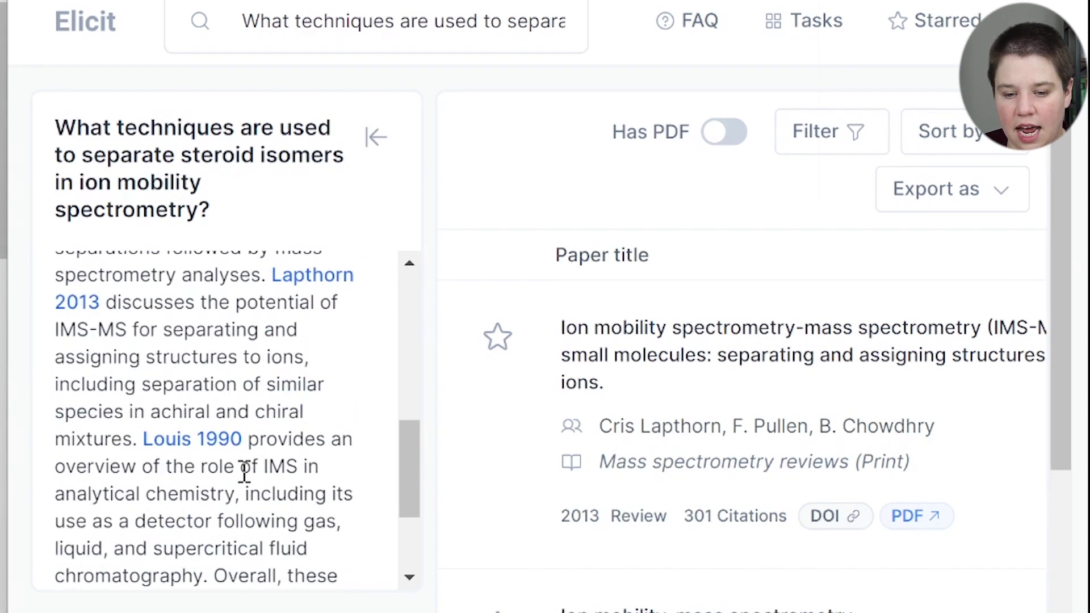
pyautogui.scroll(18, 263, 503)
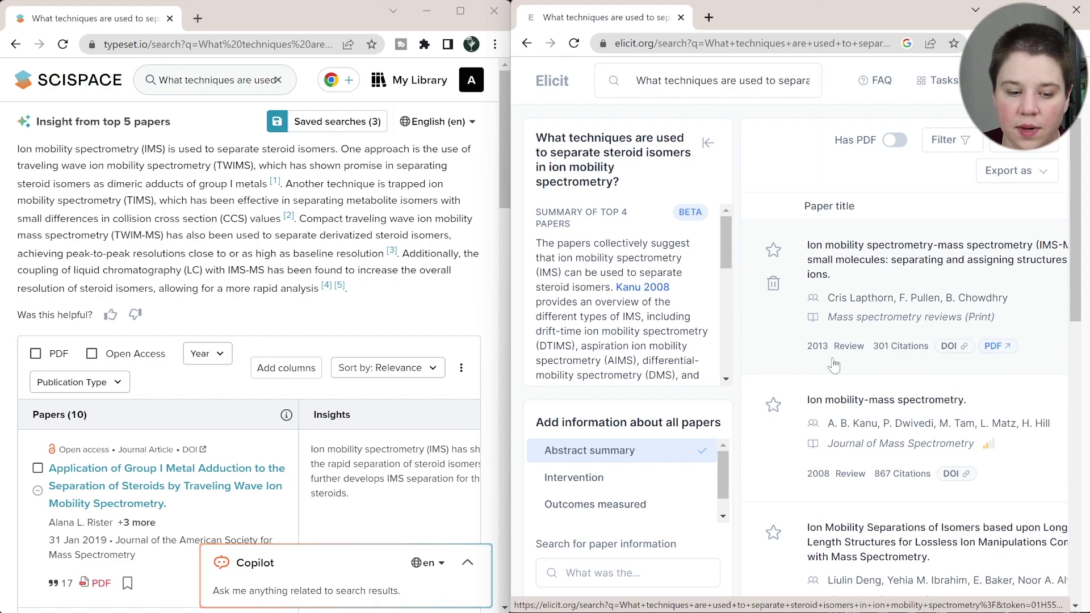
pyautogui.scroll(-3, 138, 448)
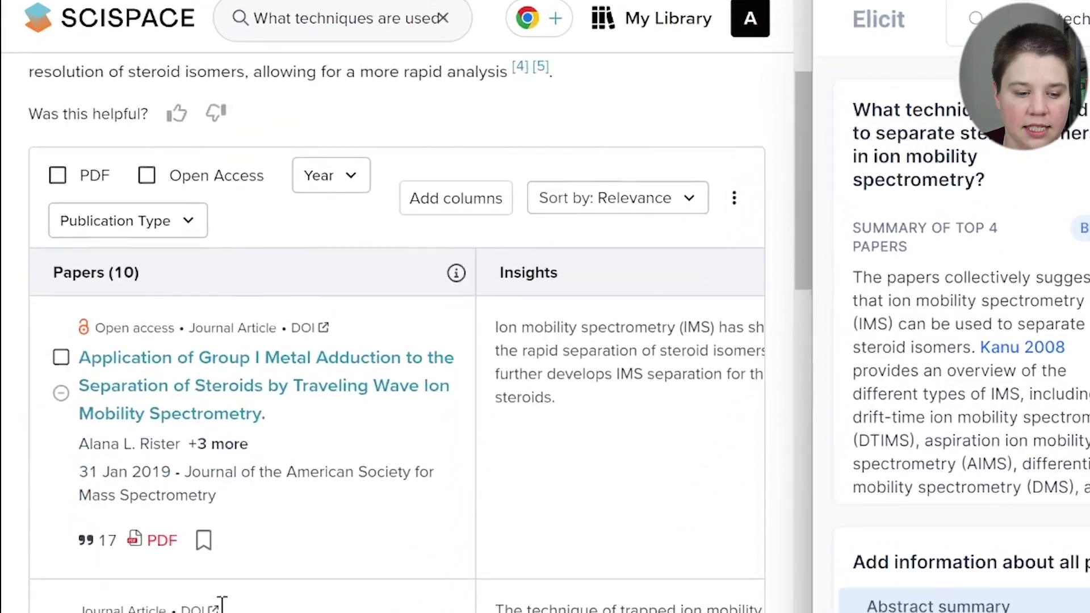
pyautogui.scroll(-2, 222, 604)
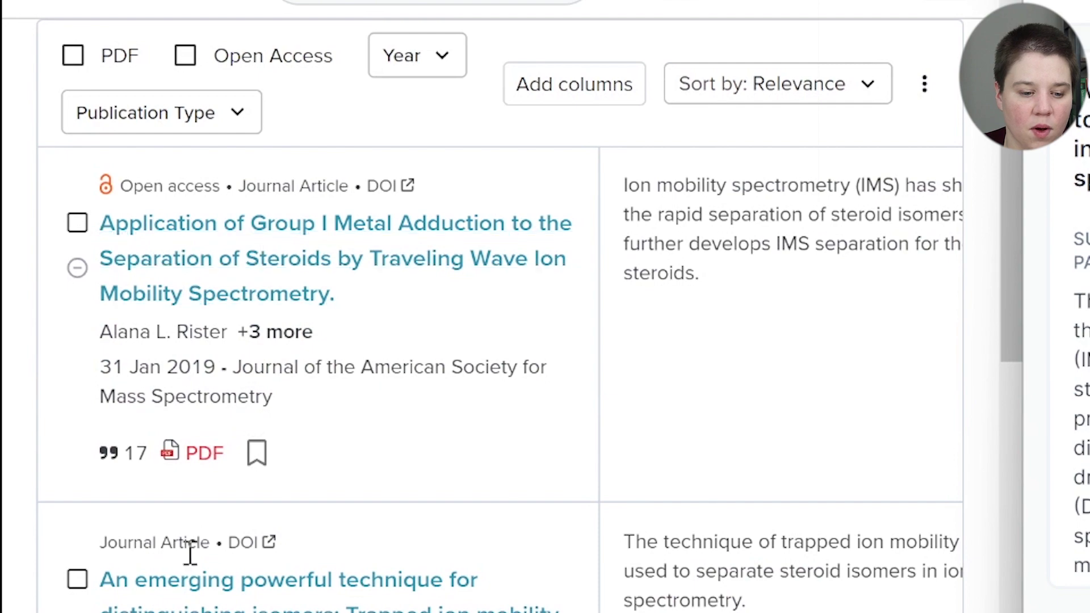
pyautogui.scroll(-1, 320, 412)
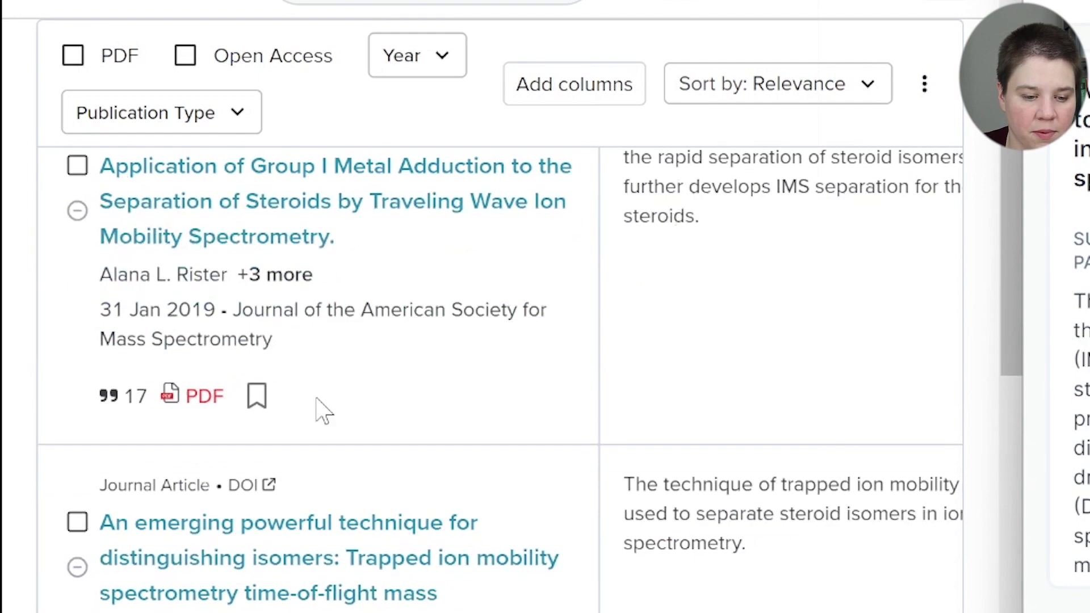
pyautogui.scroll(-5, 318, 431)
pyautogui.scroll(-5, 312, 557)
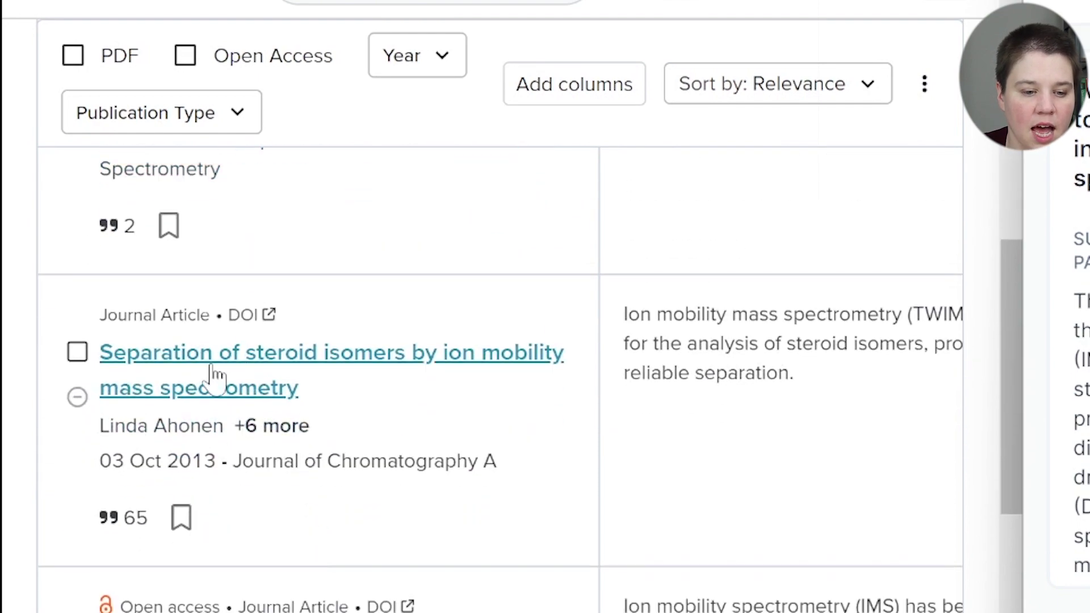
pyautogui.scroll(-4, 239, 479)
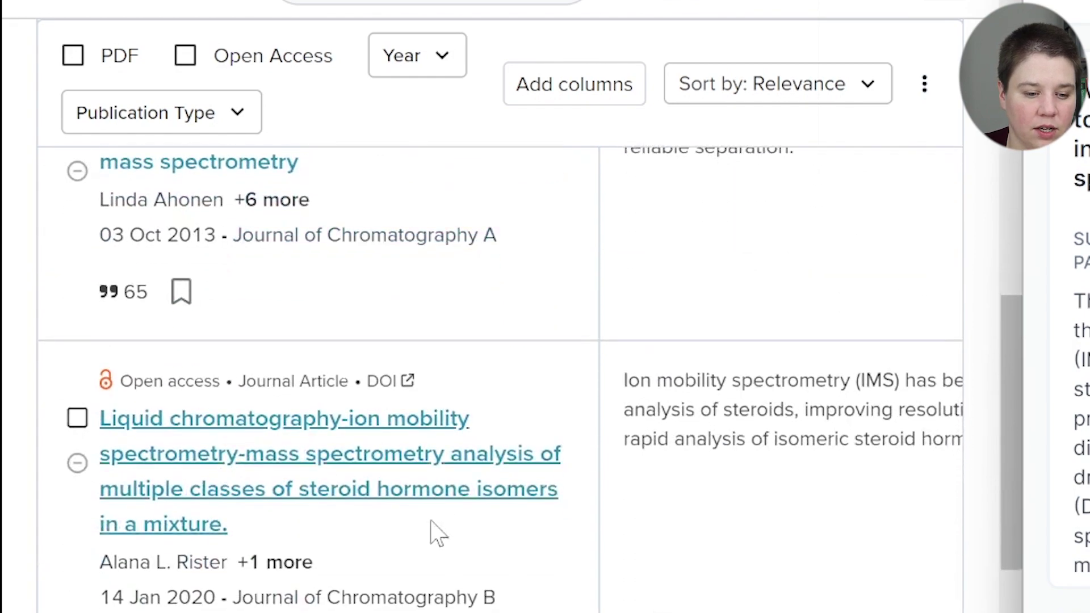
pyautogui.scroll(-6, 437, 534)
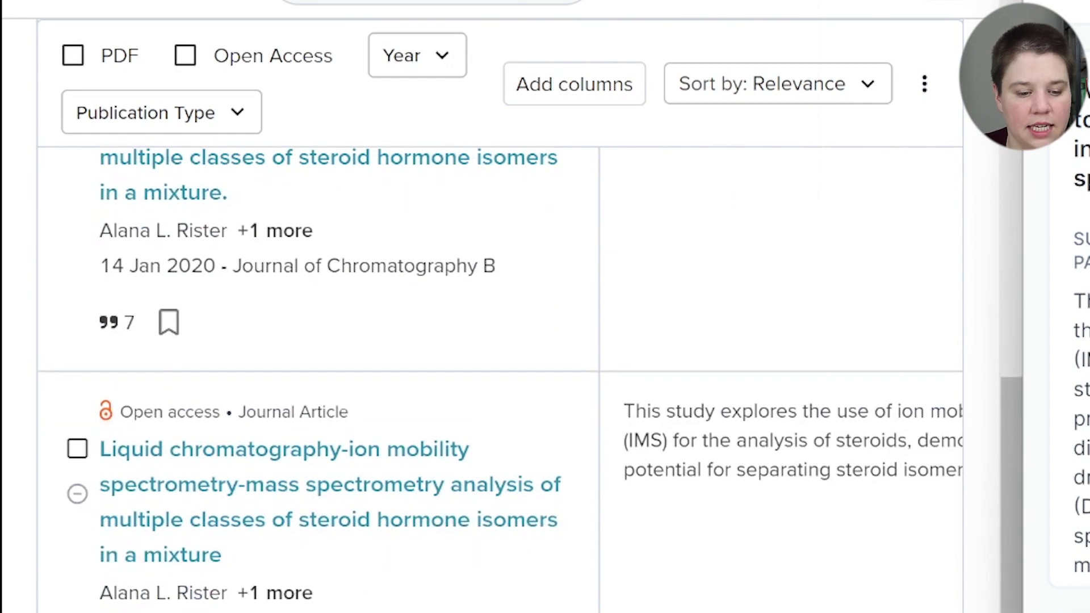
pyautogui.scroll(-9, 500, 381)
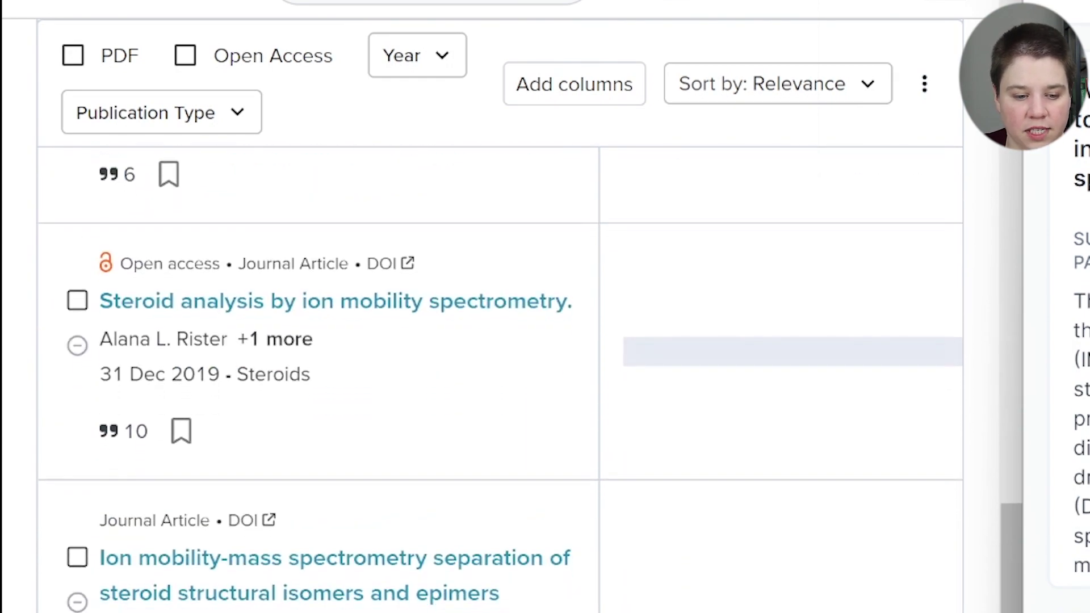
pyautogui.scroll(-5, 318, 375)
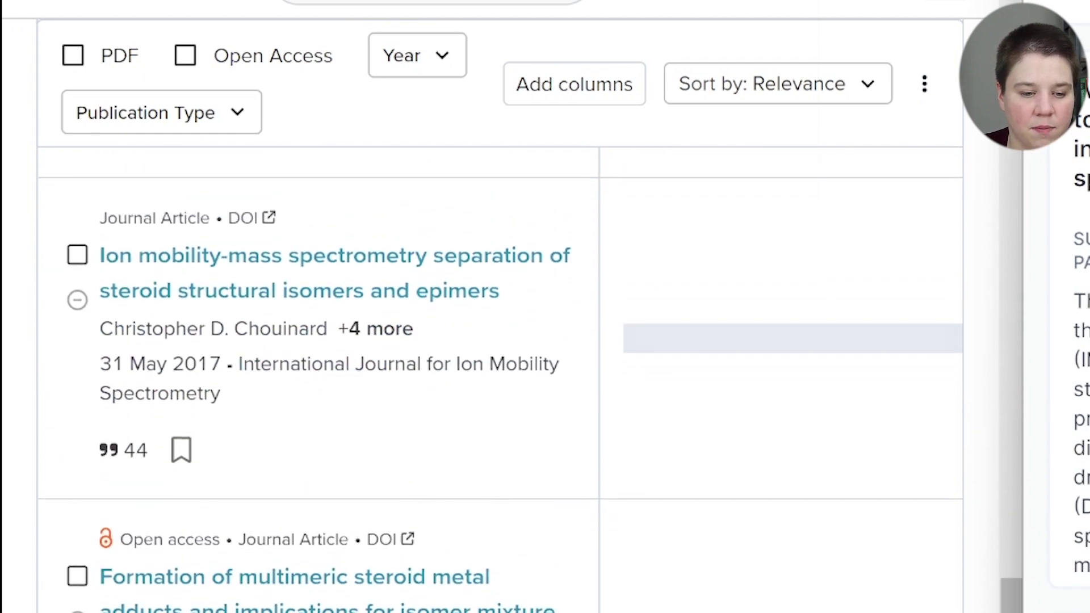
pyautogui.scroll(10, 255, 576)
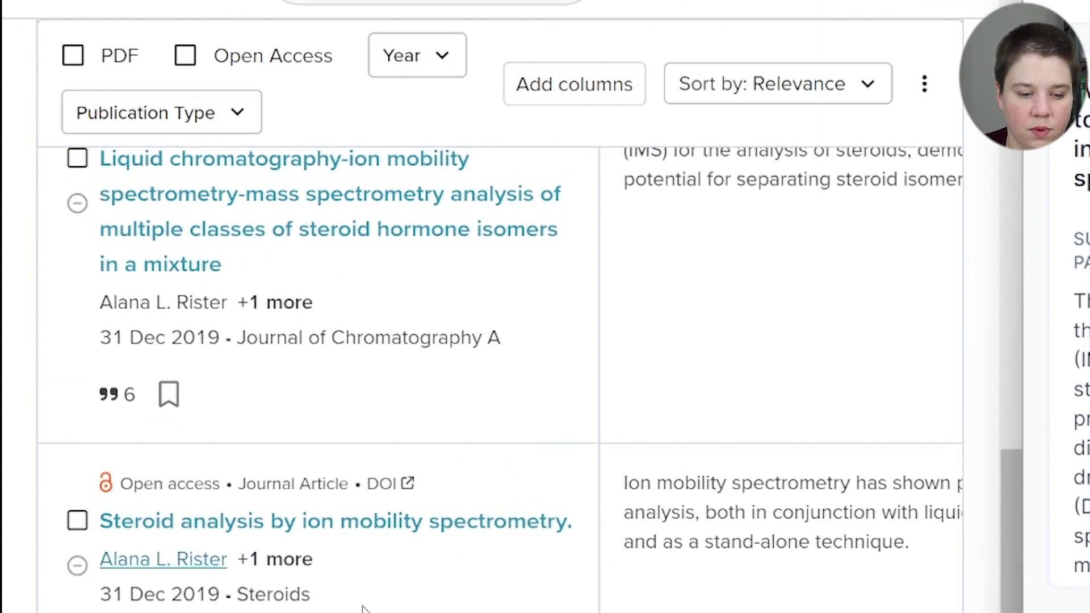
pyautogui.scroll(12, 307, 520)
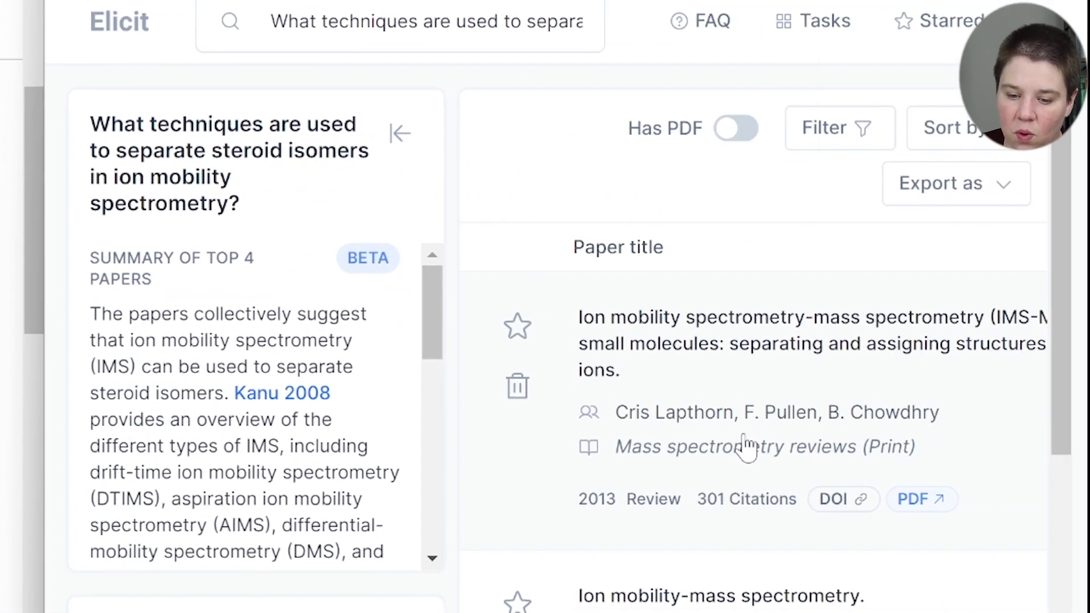
pyautogui.scroll(-3, 744, 446)
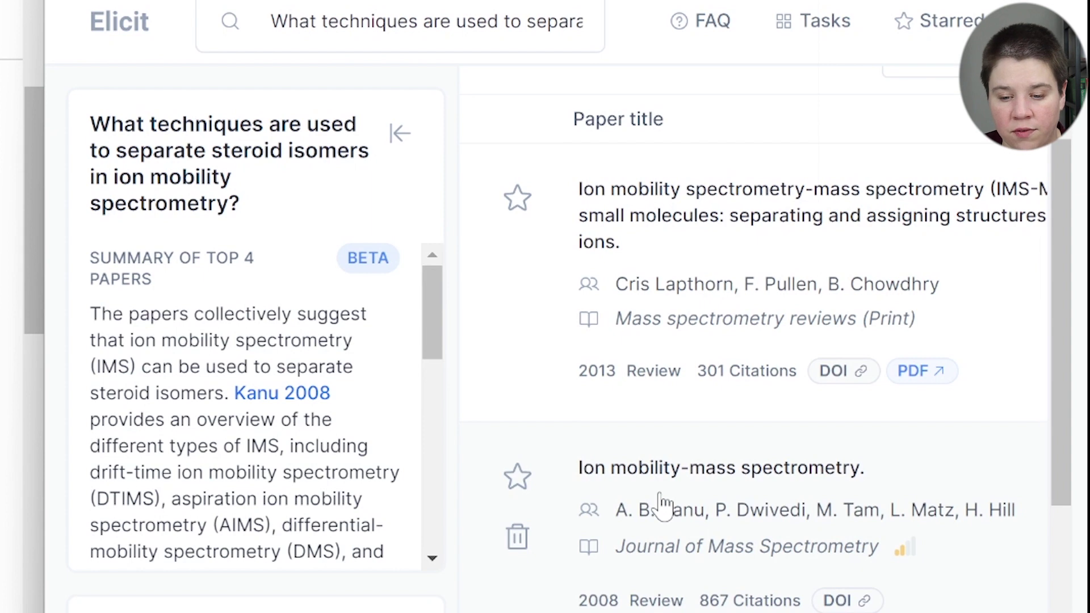
pyautogui.scroll(-1, 663, 505)
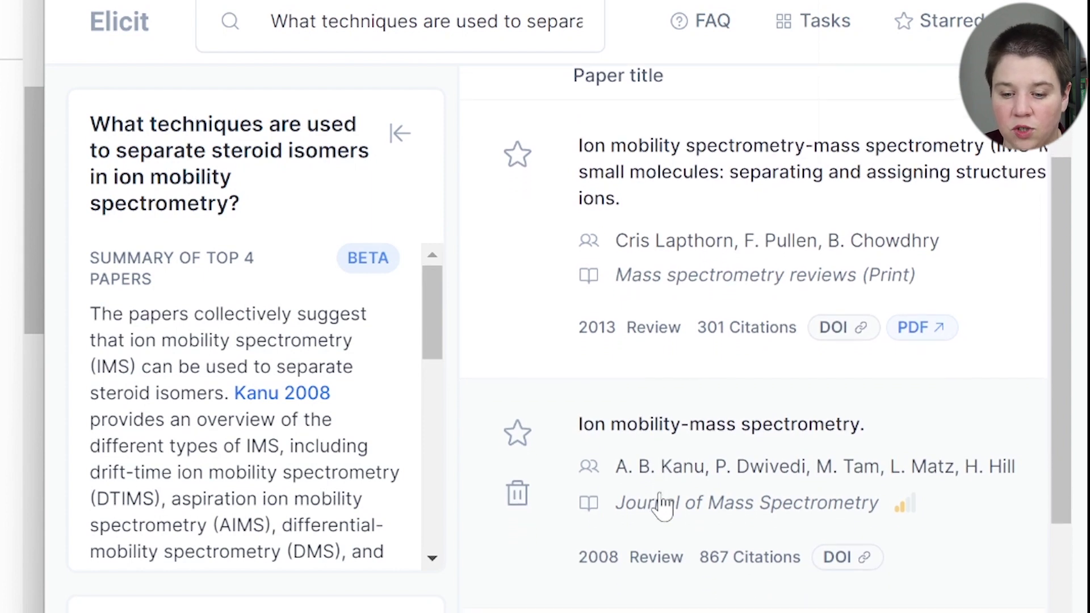
pyautogui.scroll(-4, 664, 504)
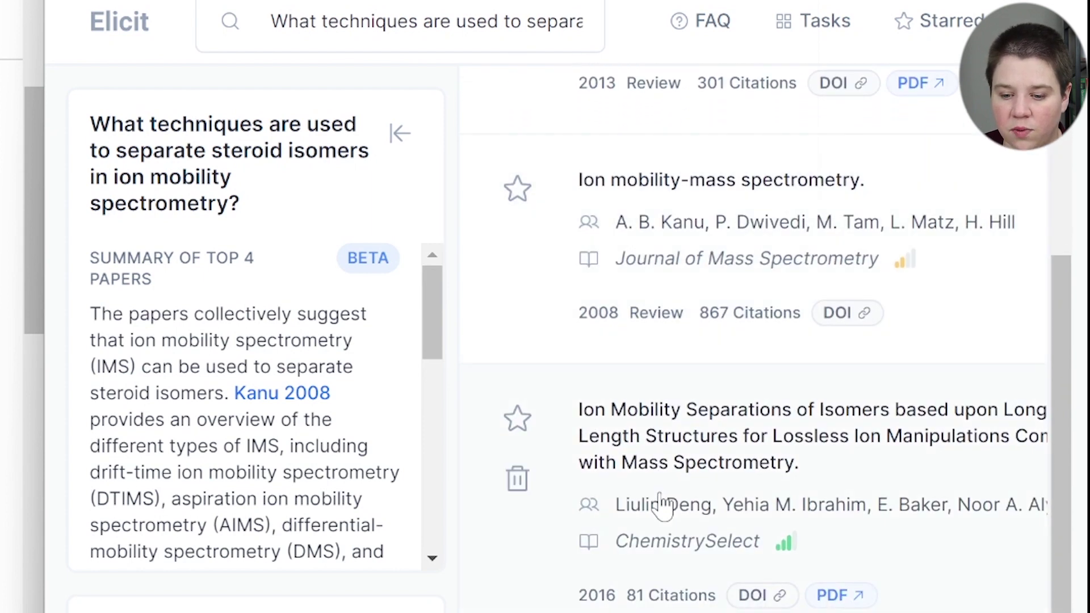
pyautogui.scroll(-8, 664, 568)
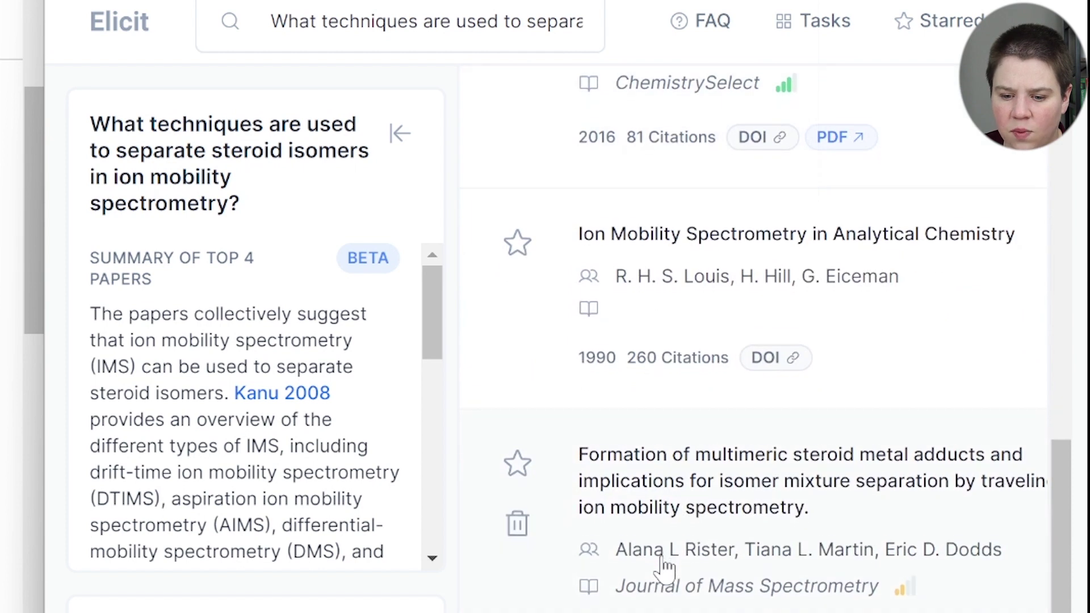
pyautogui.scroll(-1, 704, 400)
pyautogui.scroll(-3, 691, 487)
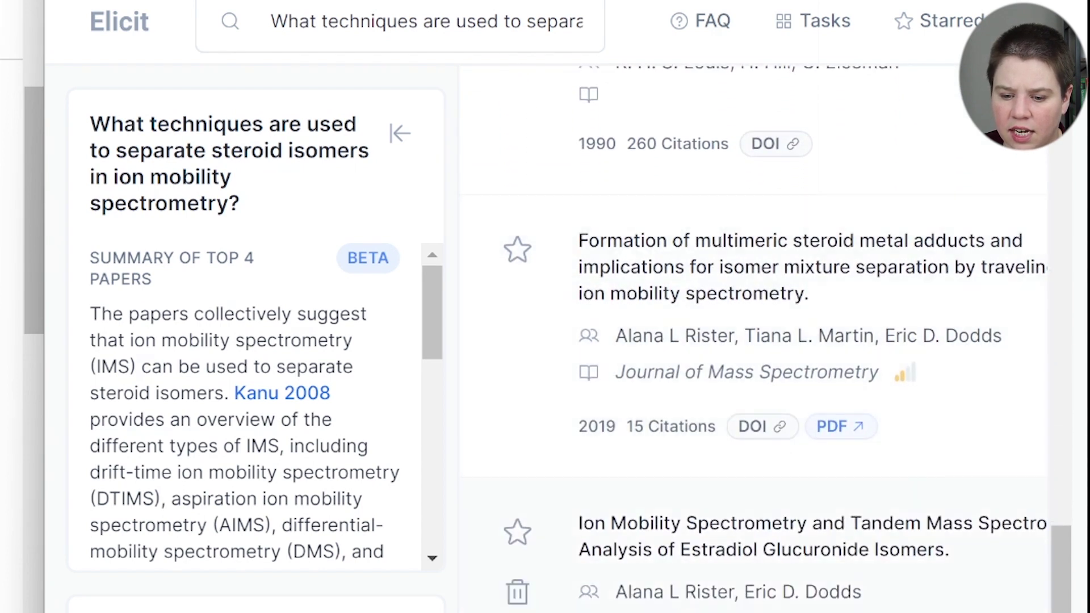
pyautogui.scroll(-3, 679, 504)
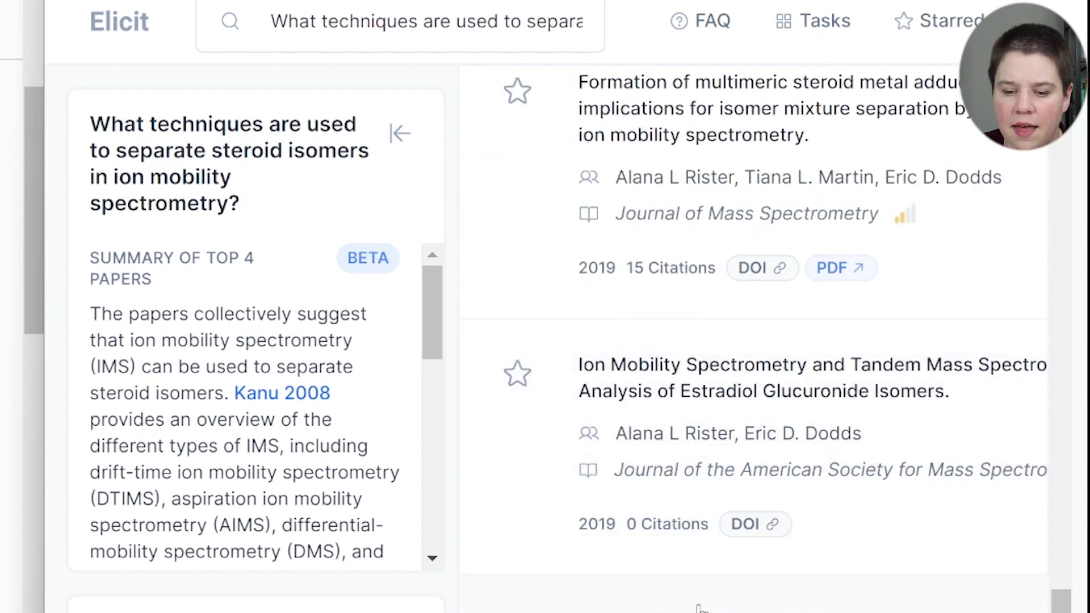
pyautogui.scroll(15, 756, 341)
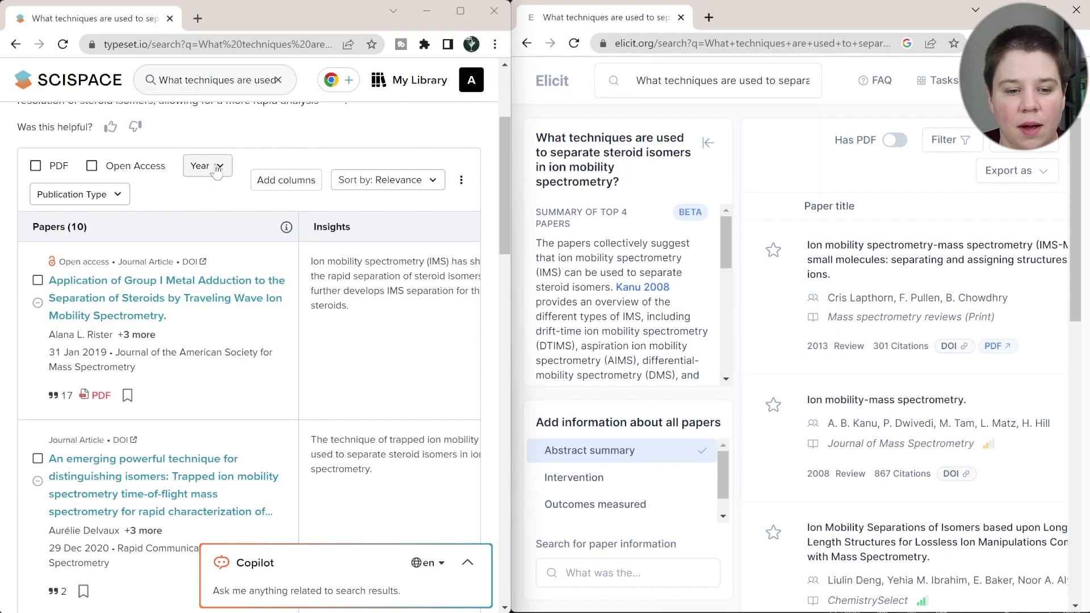
# - Apply a Last 5 Years publication filter to the SciSpace results
pyautogui.click(217, 167)
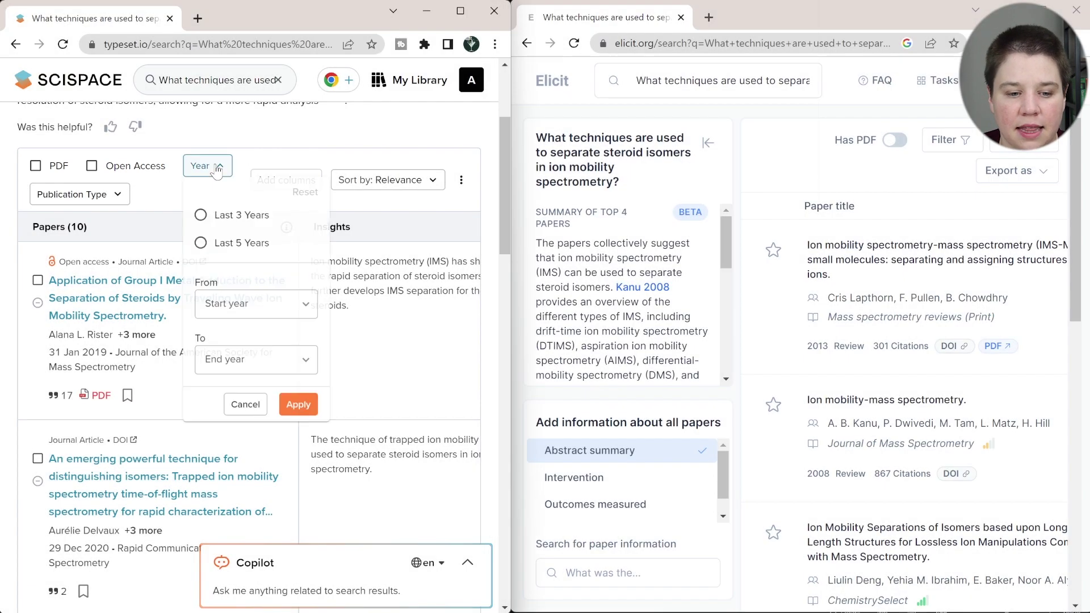
pyautogui.click(202, 243)
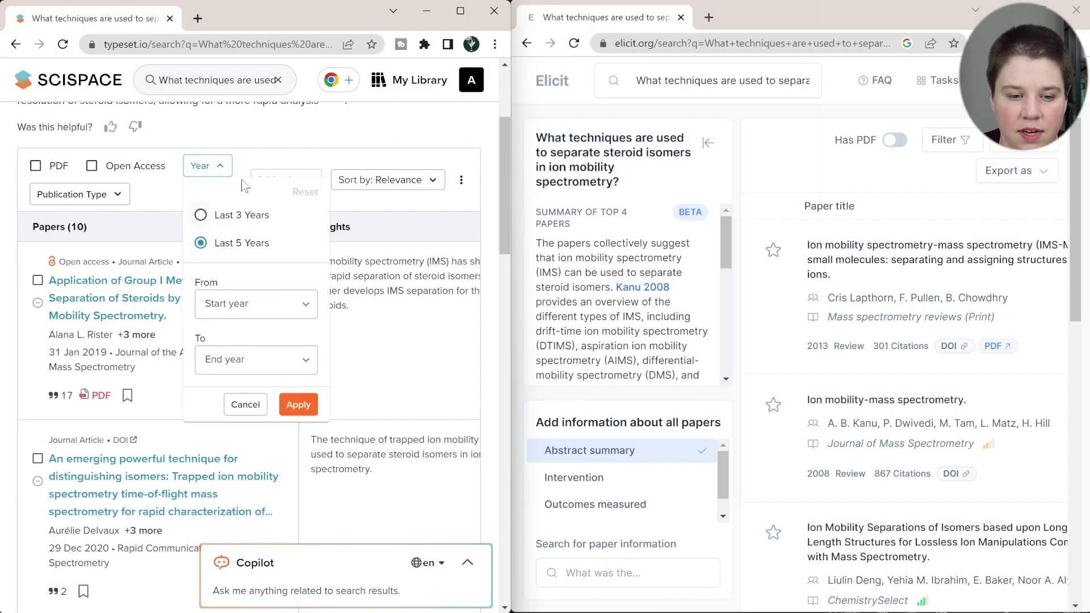
pyautogui.click(296, 404)
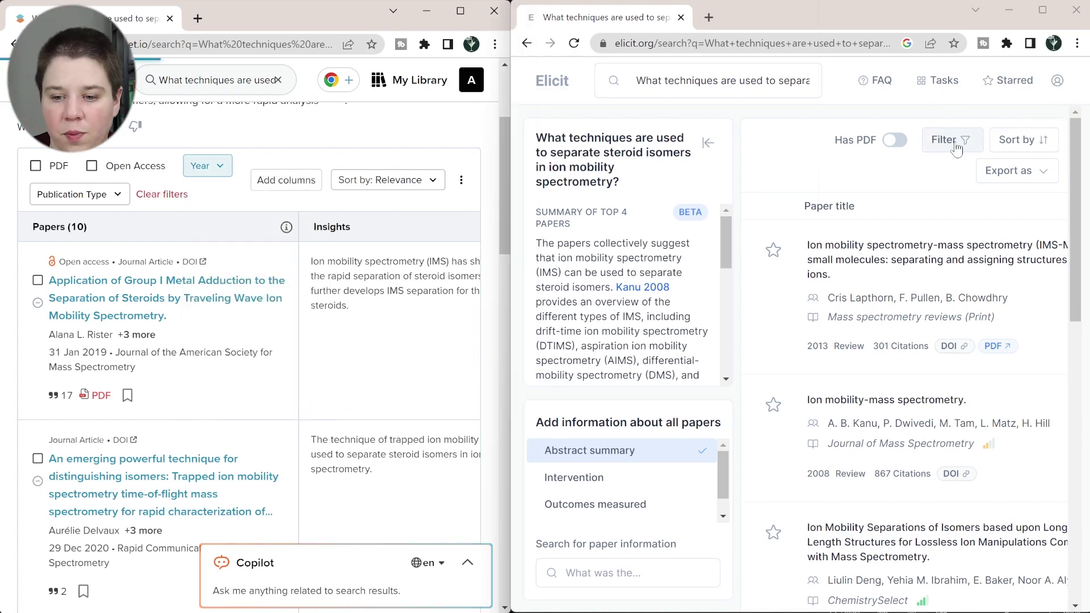
# - Set Elicit's Published after filter to 2018
pyautogui.click(957, 147)
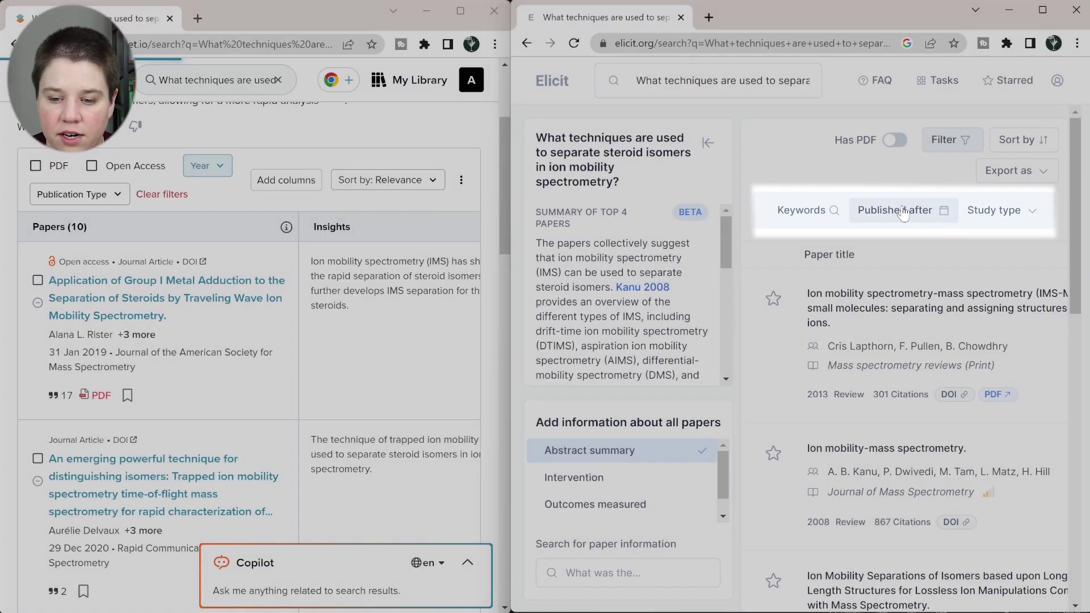
pyautogui.click(903, 214)
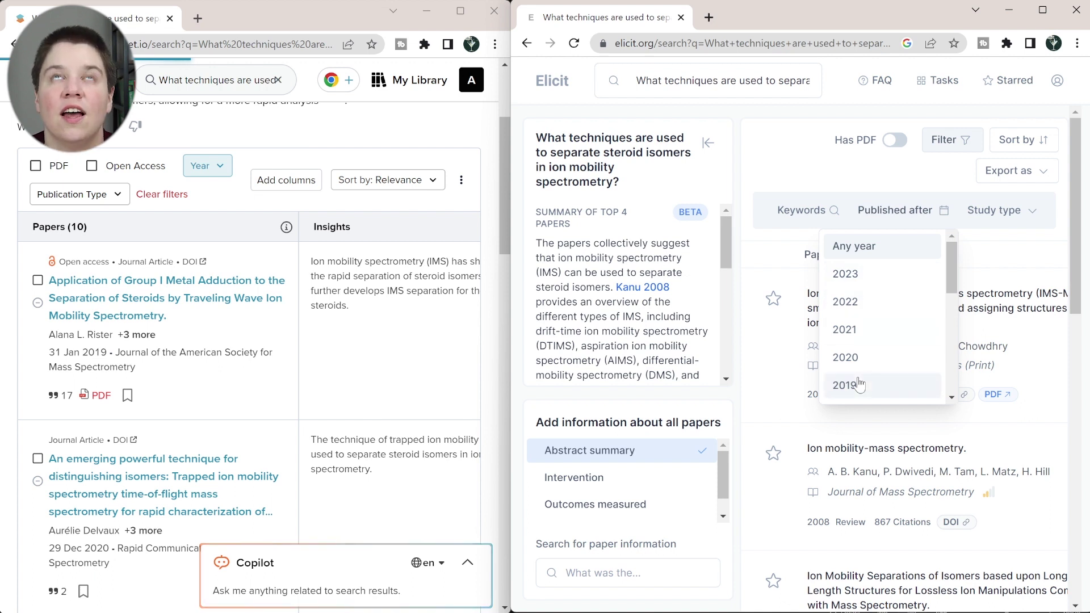
pyautogui.scroll(-1, 860, 385)
pyautogui.scroll(-1, 859, 381)
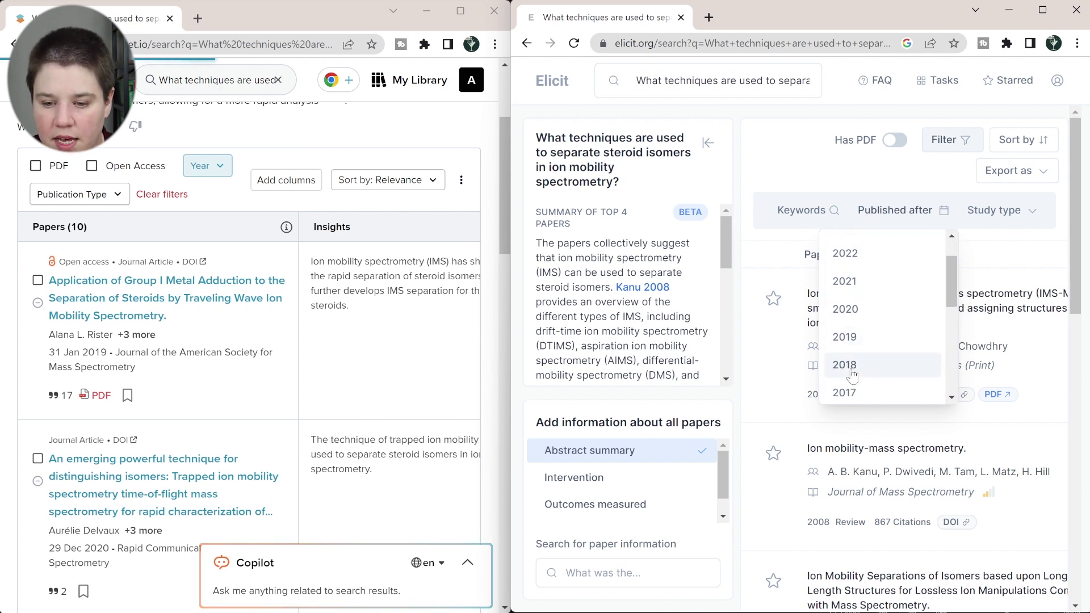
pyautogui.click(852, 372)
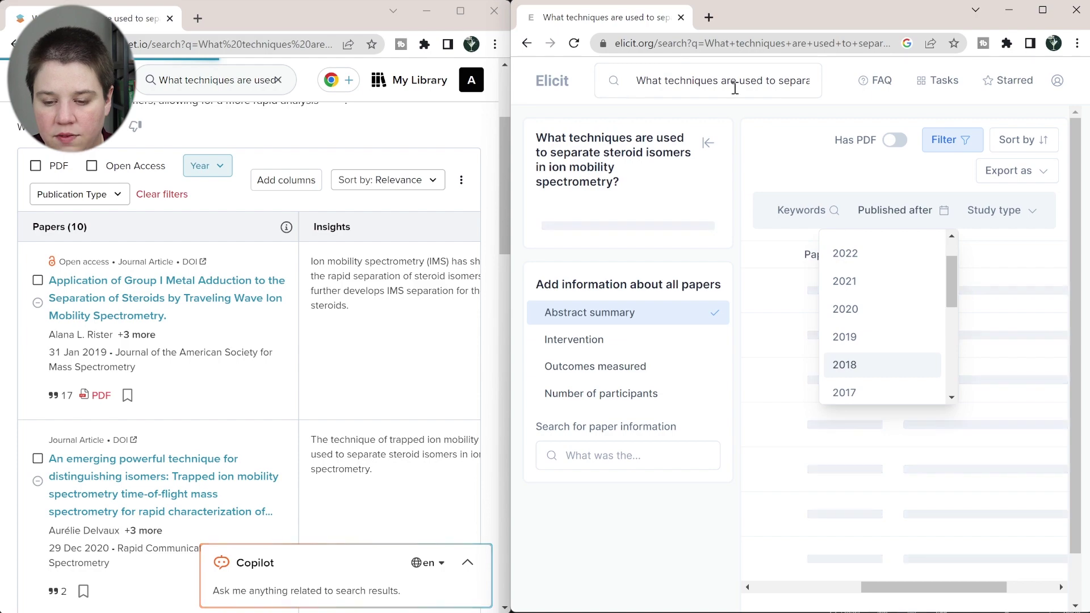
pyautogui.click(812, 224)
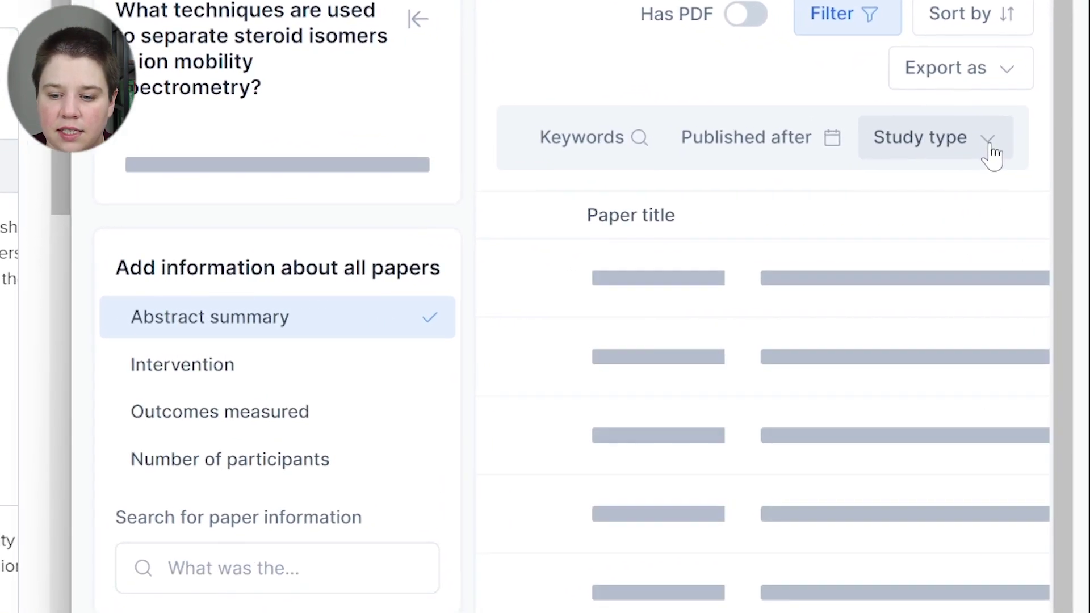
pyautogui.click(989, 142)
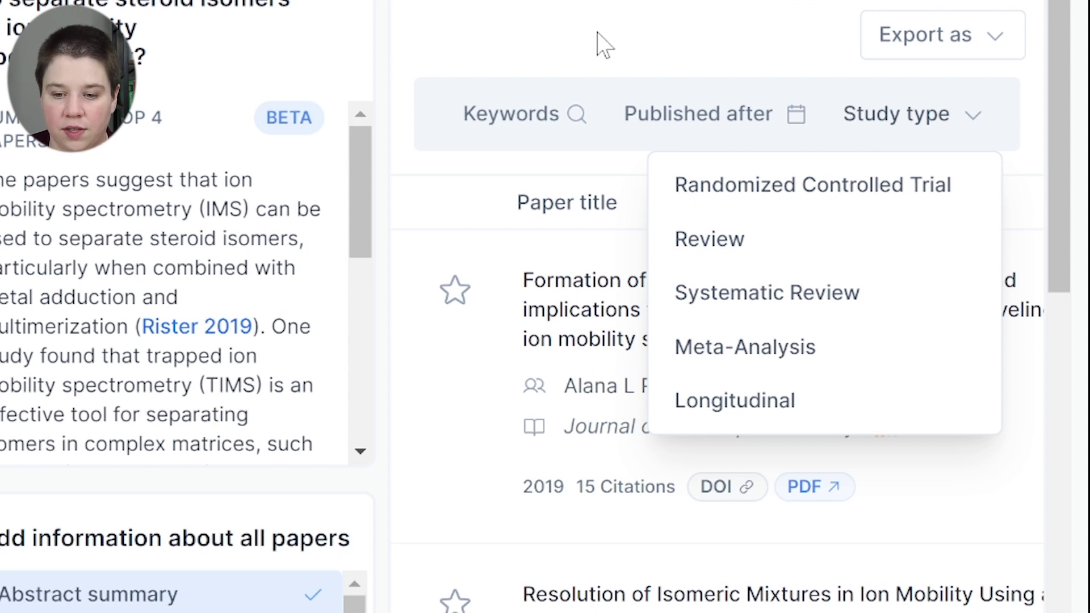
# - Add 'steroid' as a required abstract keyword in Elicit's filters
pyautogui.click(603, 45)
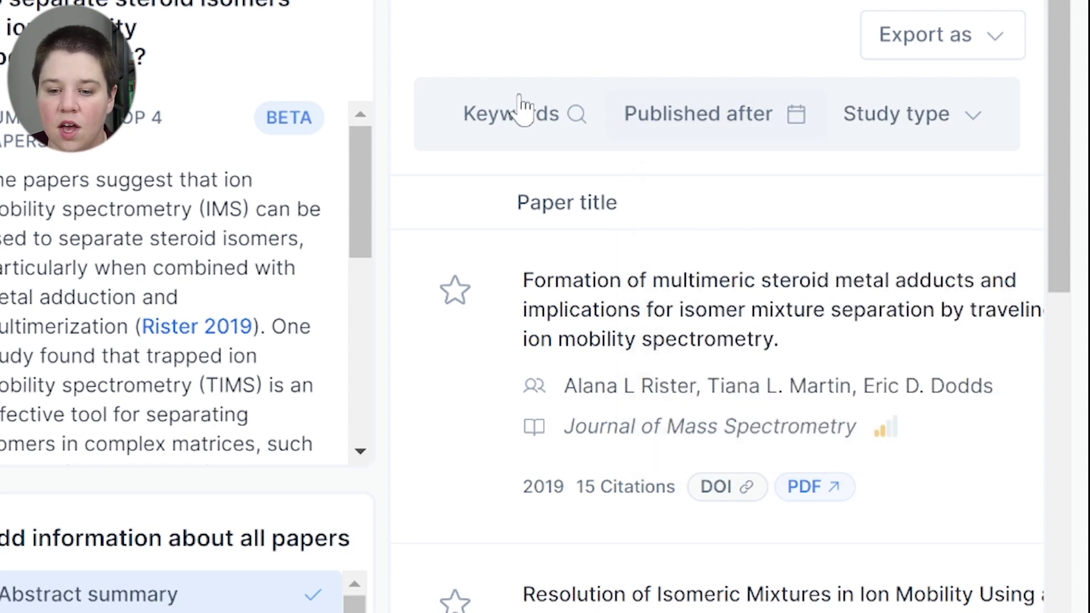
pyautogui.click(582, 116)
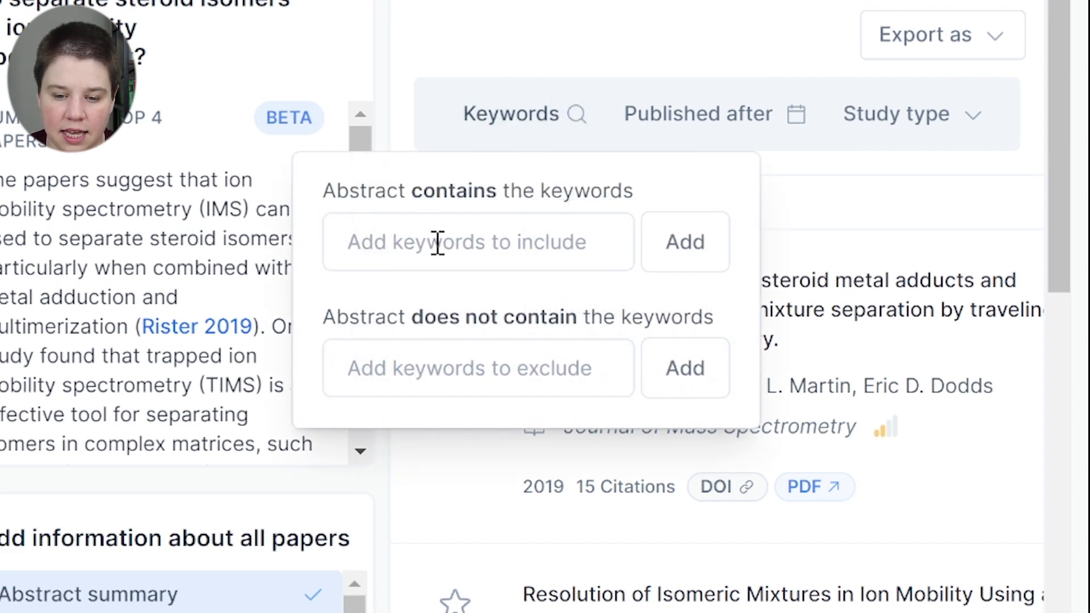
pyautogui.write('steroid')
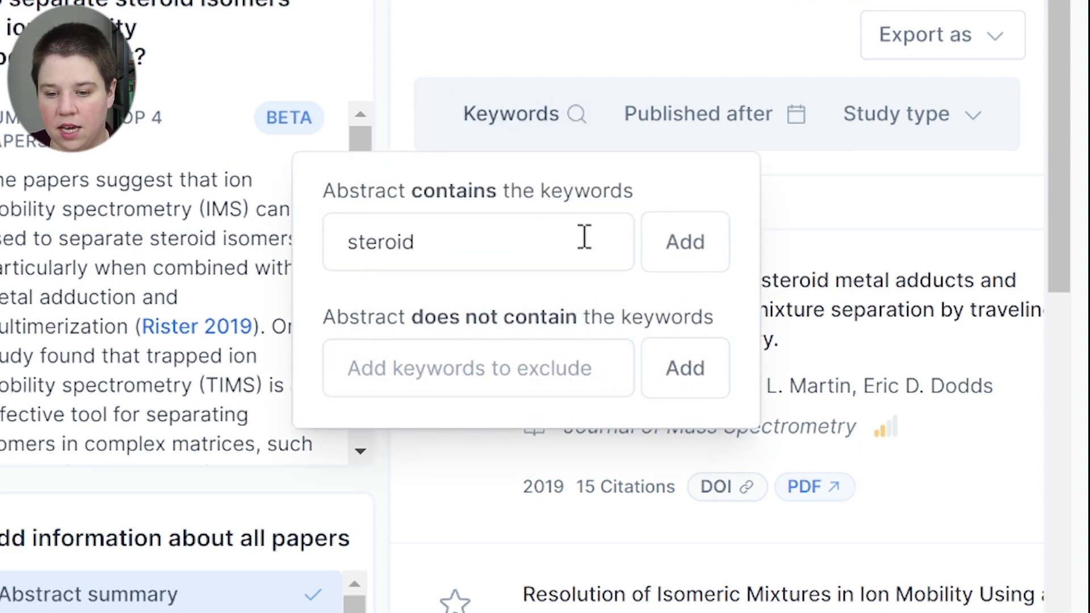
pyautogui.click(689, 253)
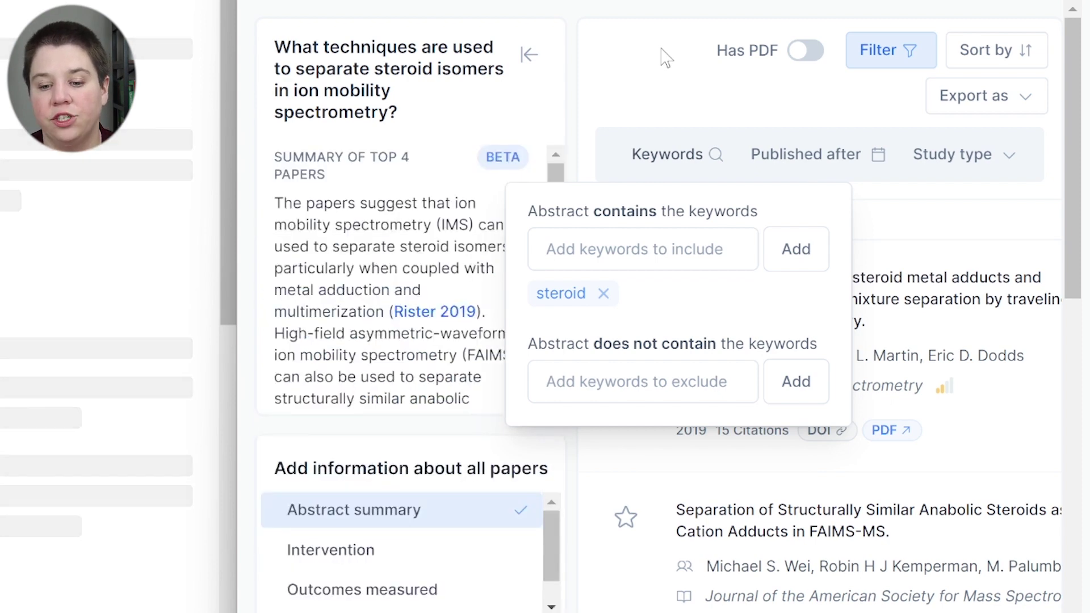
pyautogui.click(666, 56)
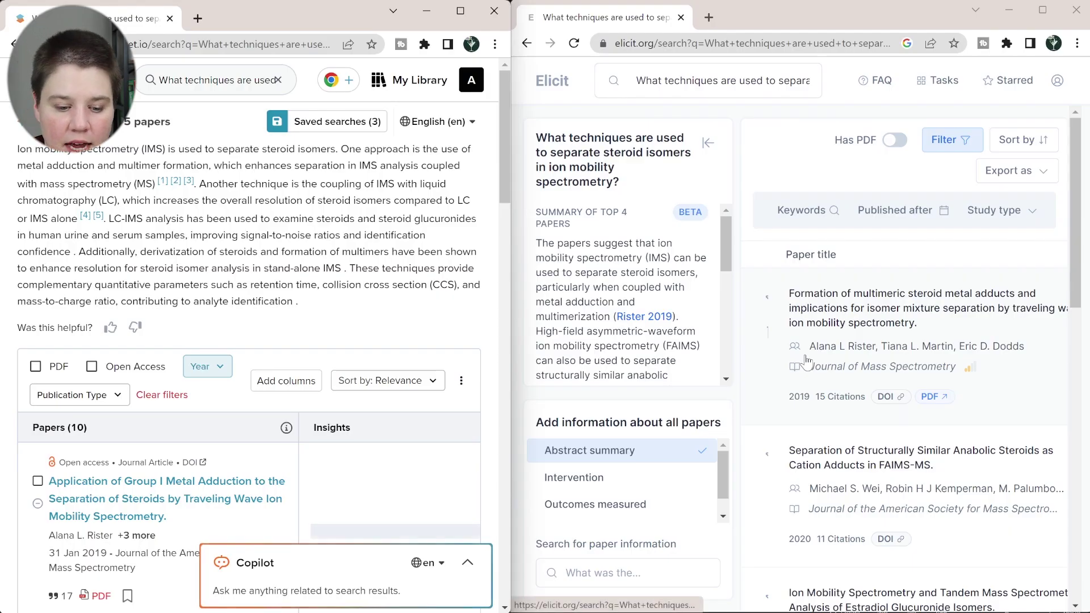
pyautogui.scroll(-4, 341, 433)
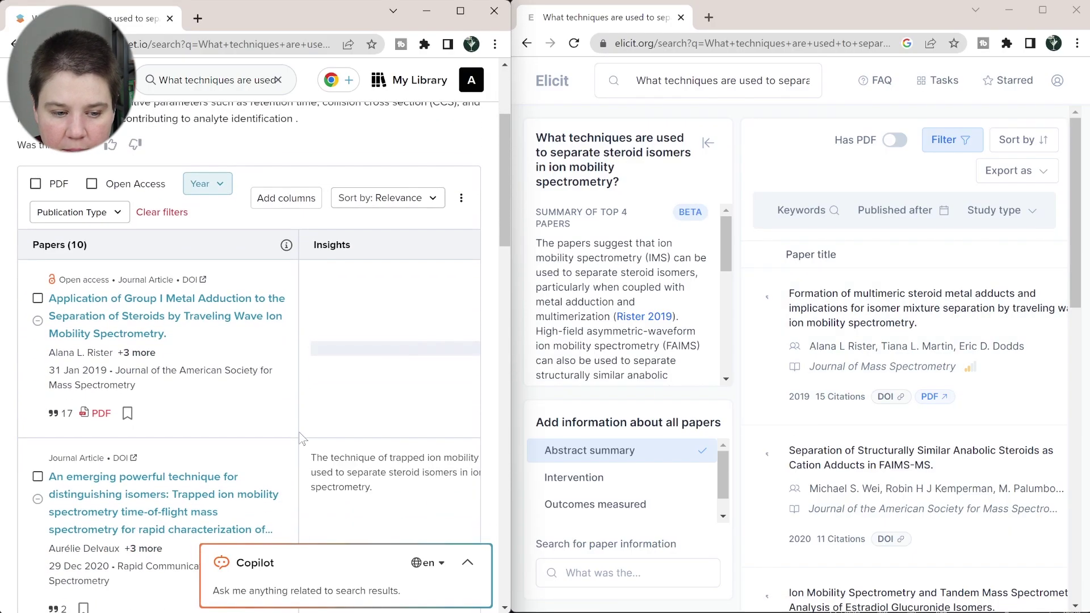
pyautogui.scroll(-4, 301, 438)
pyautogui.scroll(-5, 909, 397)
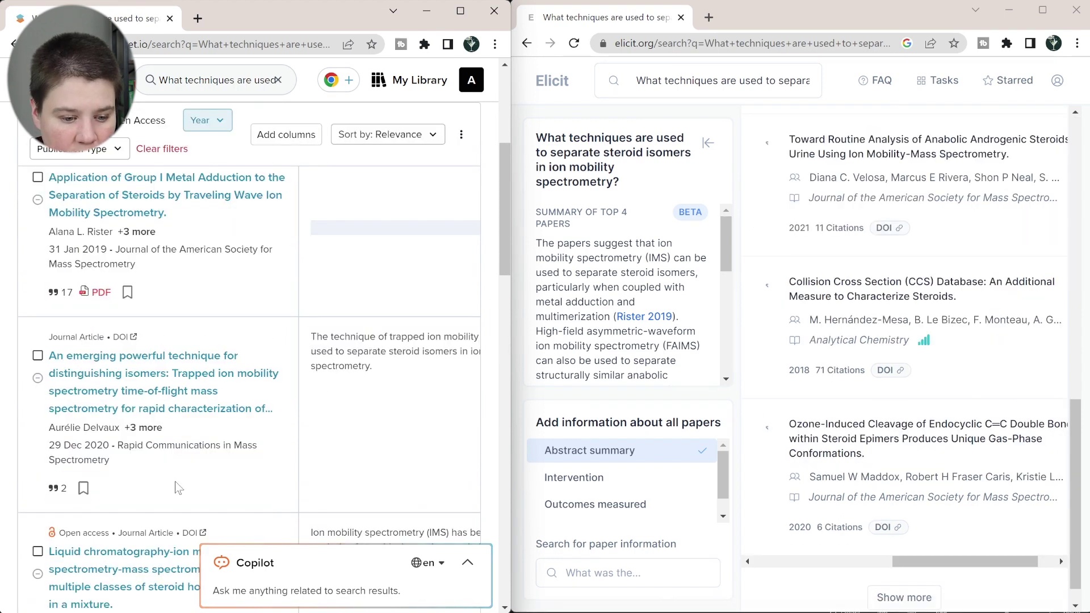
pyautogui.scroll(-4, 179, 487)
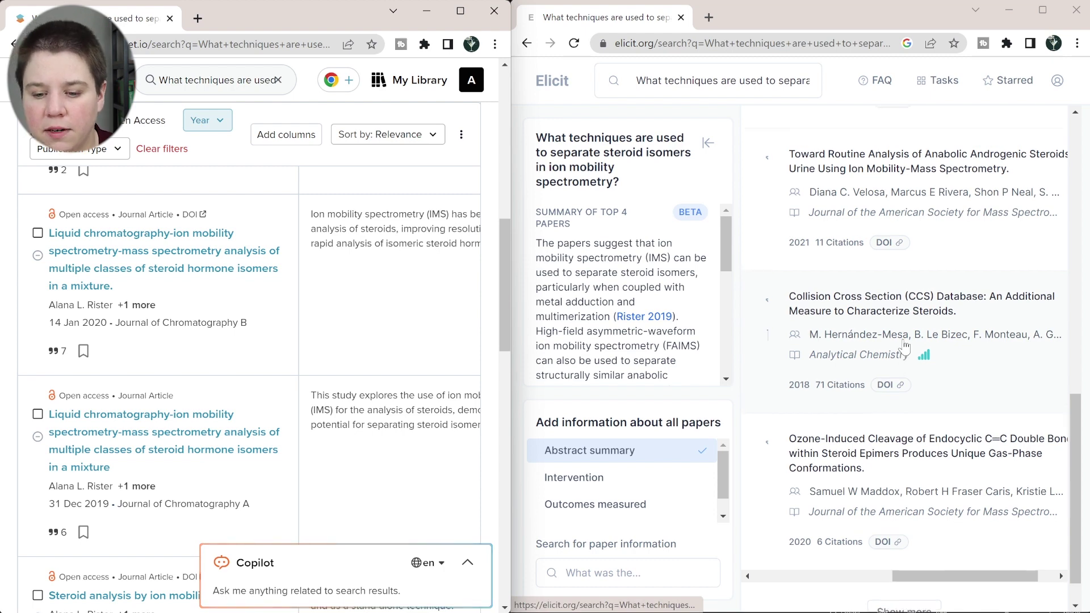
pyautogui.scroll(1, 904, 347)
pyautogui.scroll(-2, 904, 347)
pyautogui.scroll(10, 904, 347)
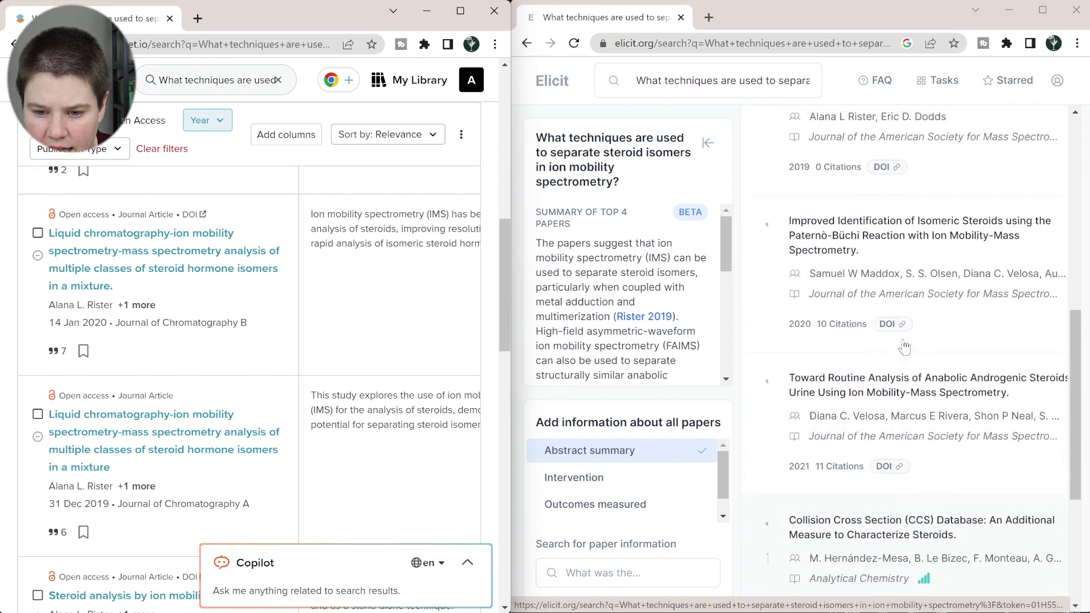
pyautogui.scroll(4, 905, 347)
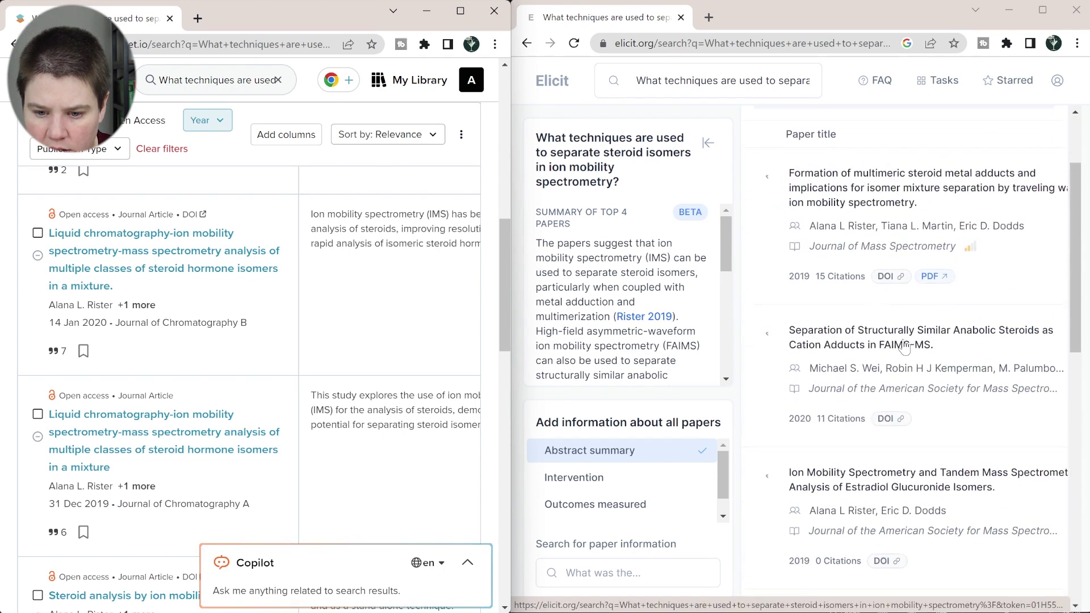
pyautogui.scroll(-5, 904, 347)
pyautogui.scroll(-4, 225, 444)
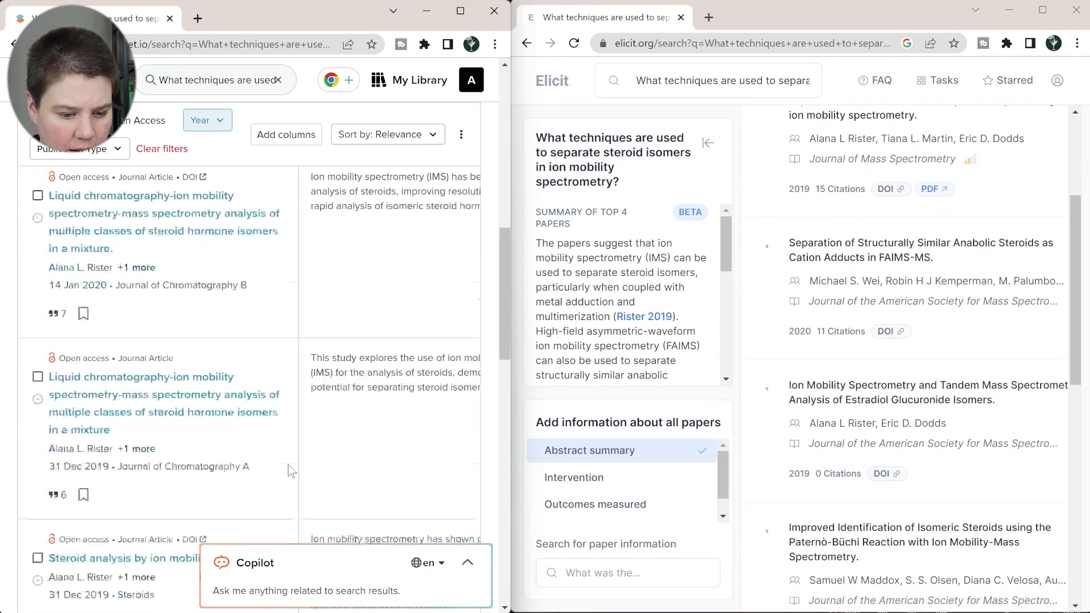
pyautogui.scroll(4, 902, 359)
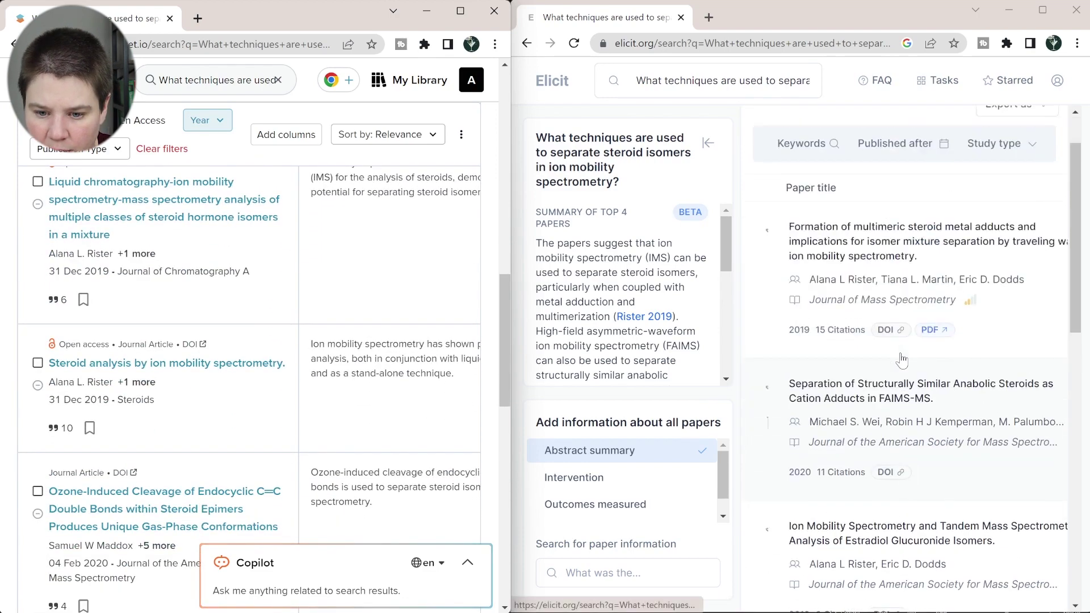
pyautogui.scroll(-7, 903, 359)
pyautogui.scroll(-6, 903, 359)
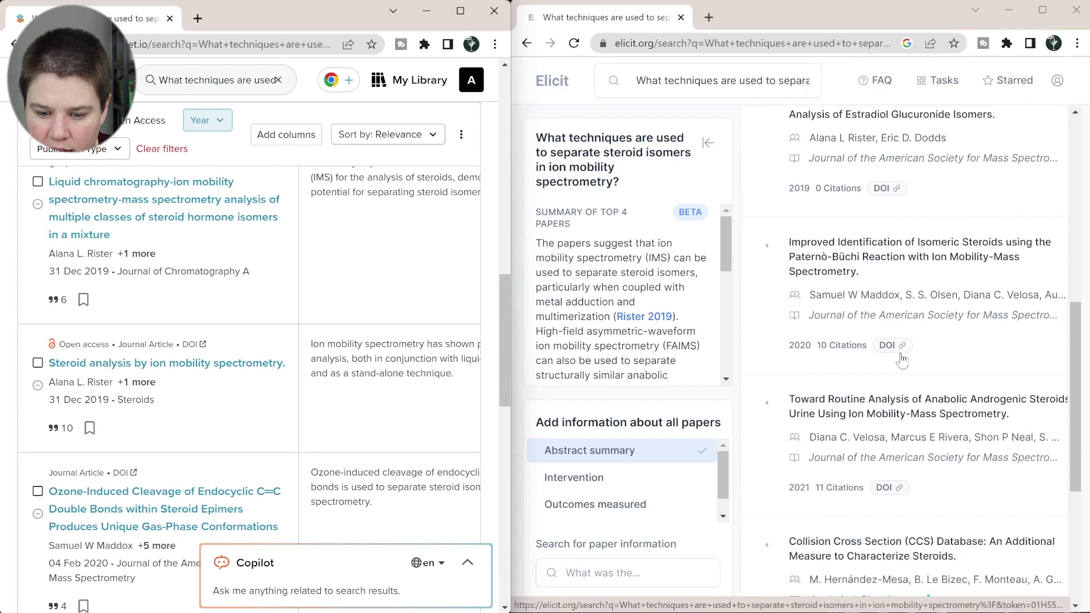
pyautogui.scroll(-4, 176, 449)
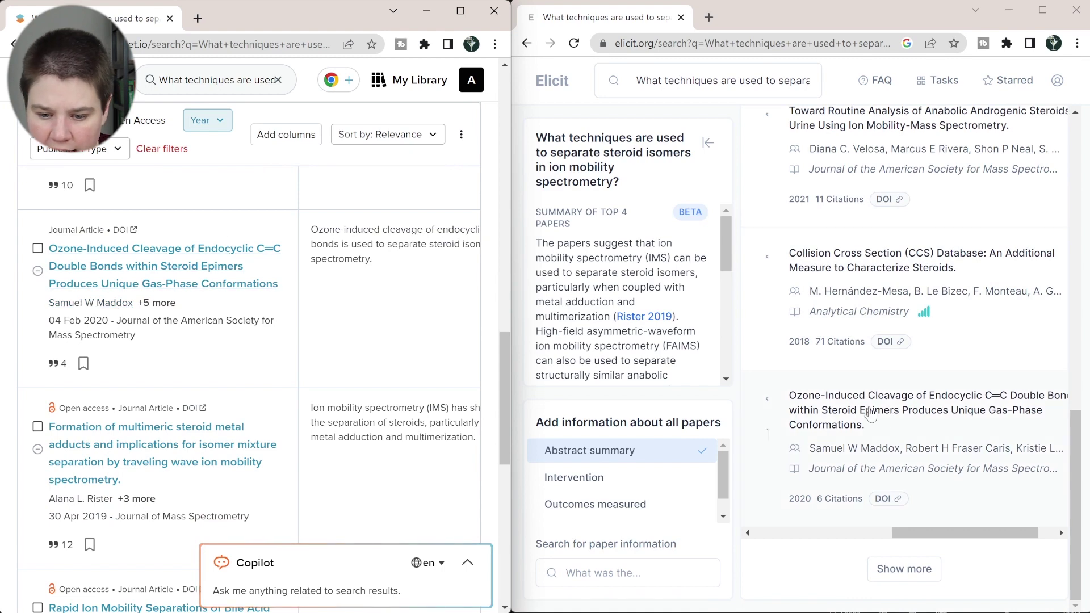
pyautogui.scroll(10, 941, 209)
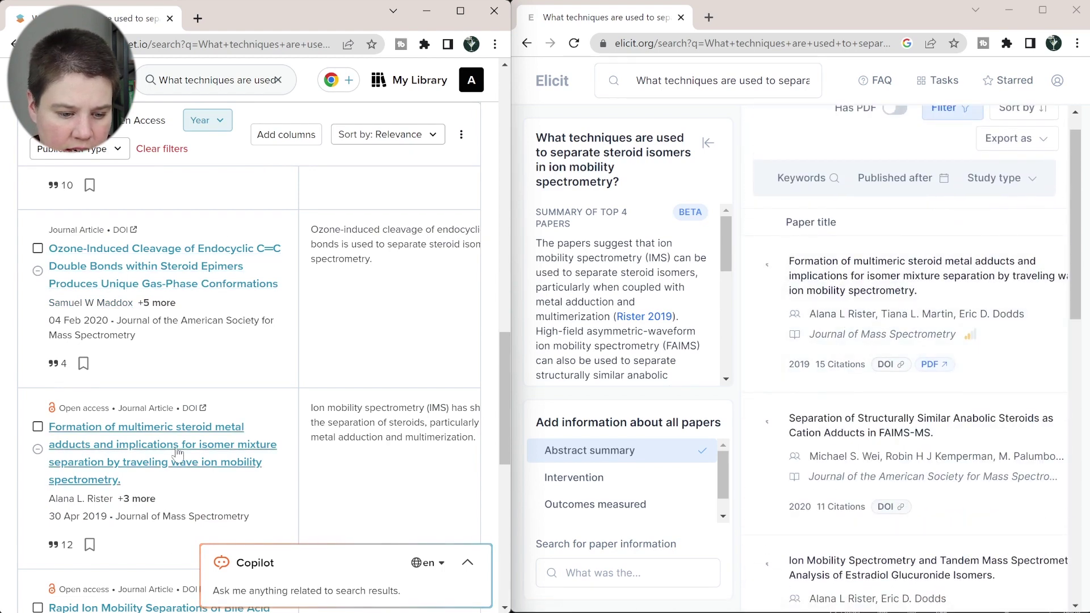
pyautogui.scroll(-5, 217, 447)
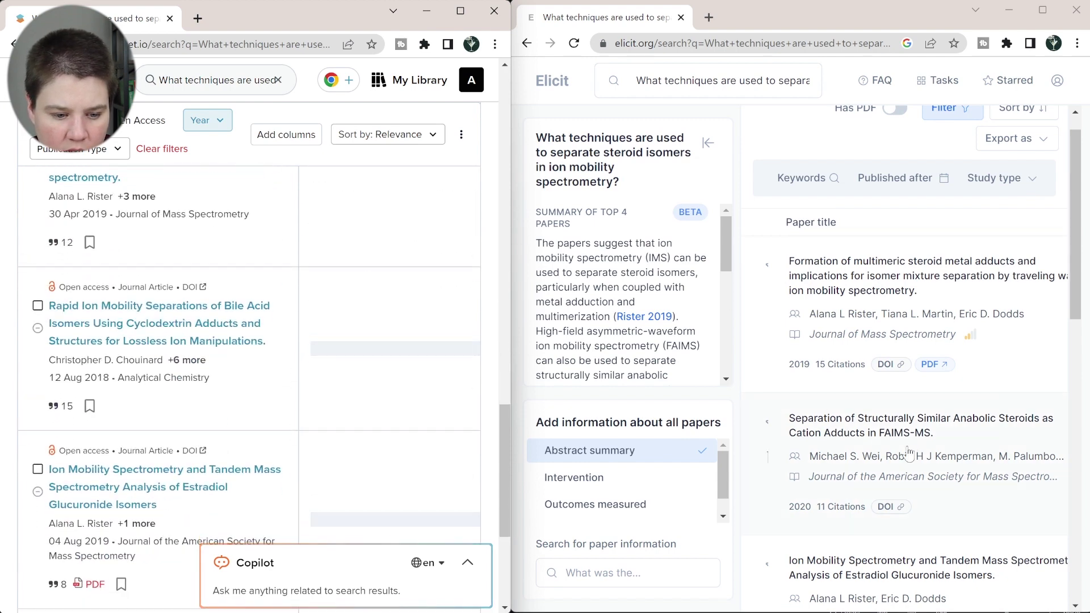
pyautogui.scroll(-8, 909, 453)
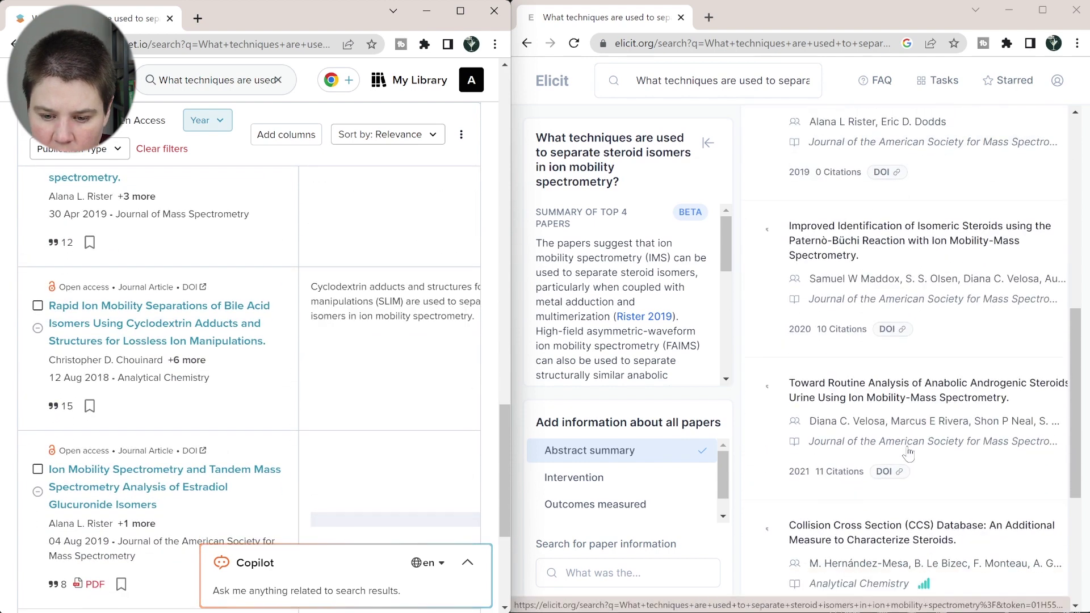
pyautogui.scroll(-5, 909, 453)
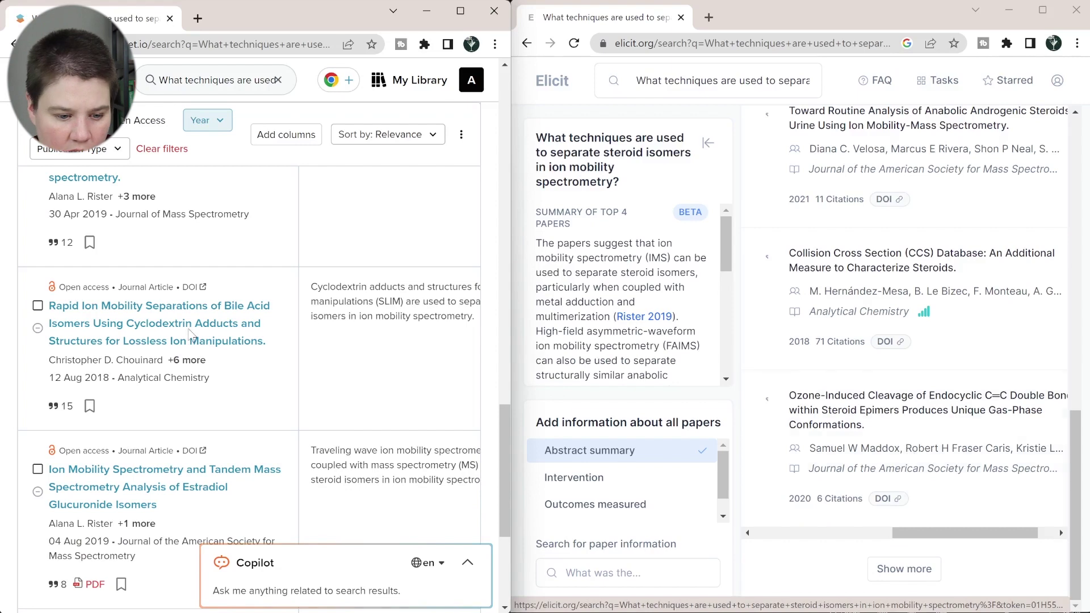
pyautogui.scroll(-2, 119, 431)
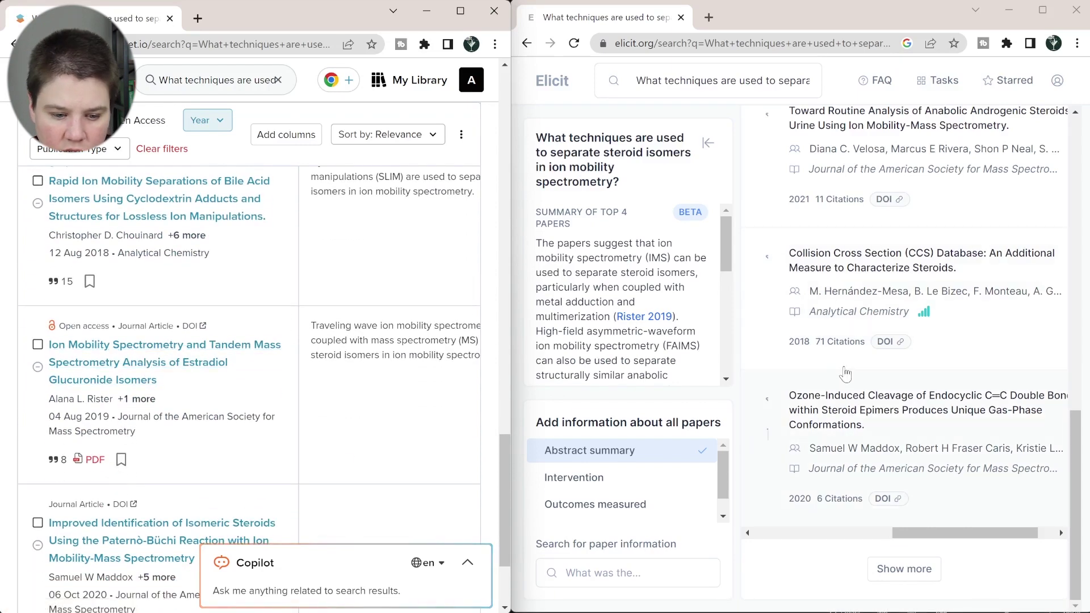
pyautogui.scroll(6, 845, 374)
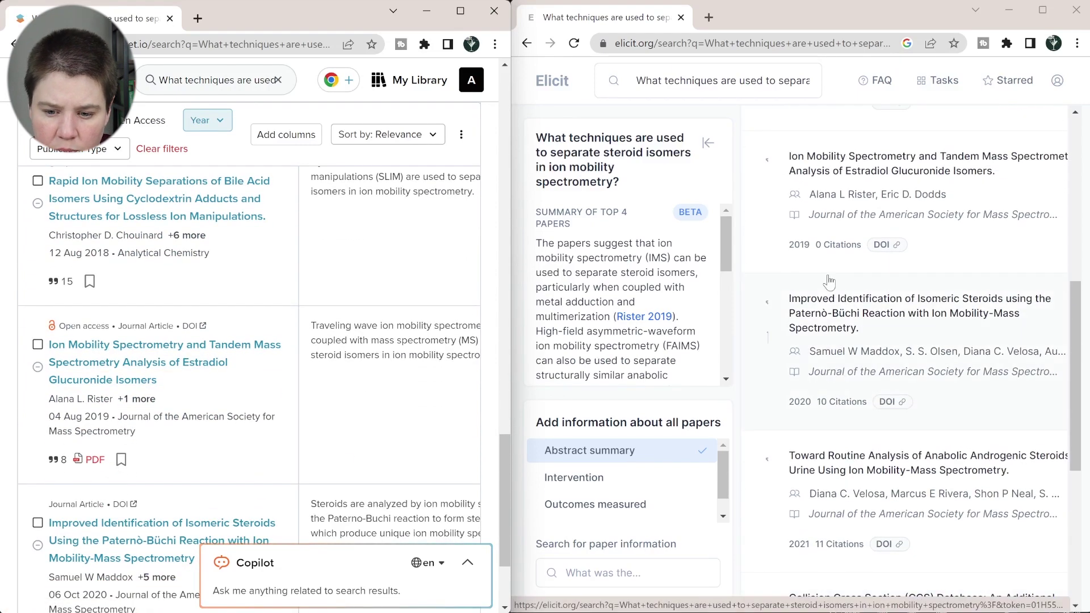
pyautogui.scroll(-2, 208, 482)
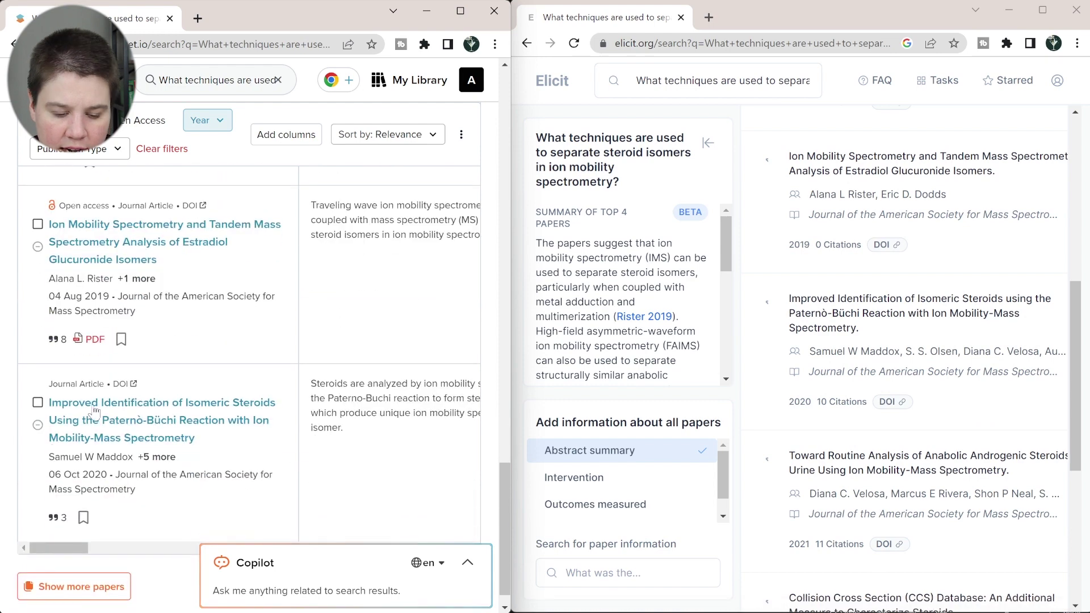
pyautogui.scroll(1, 827, 272)
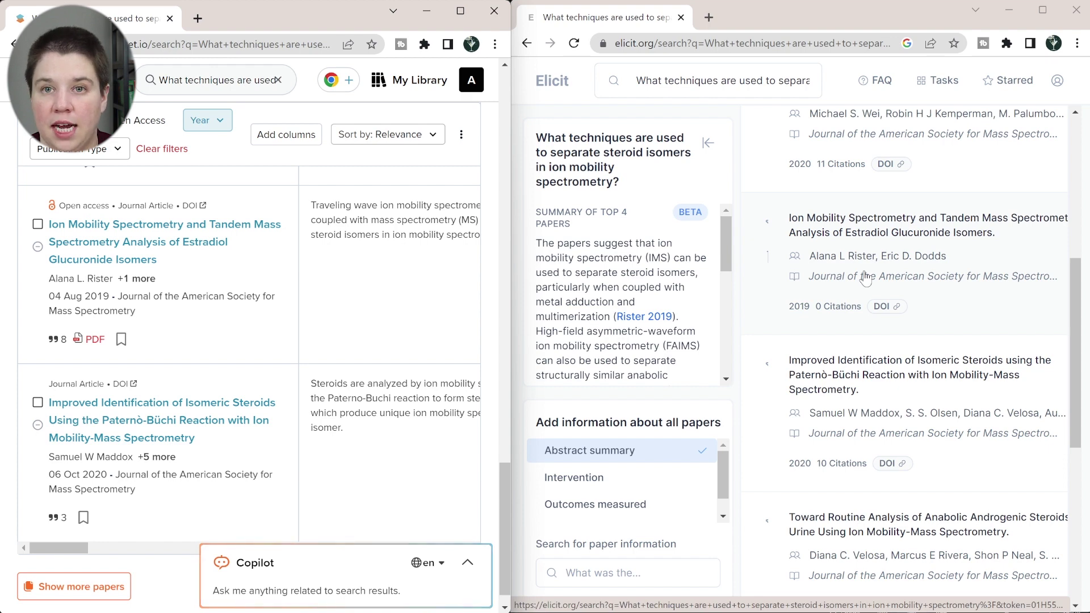
pyautogui.scroll(3, 865, 278)
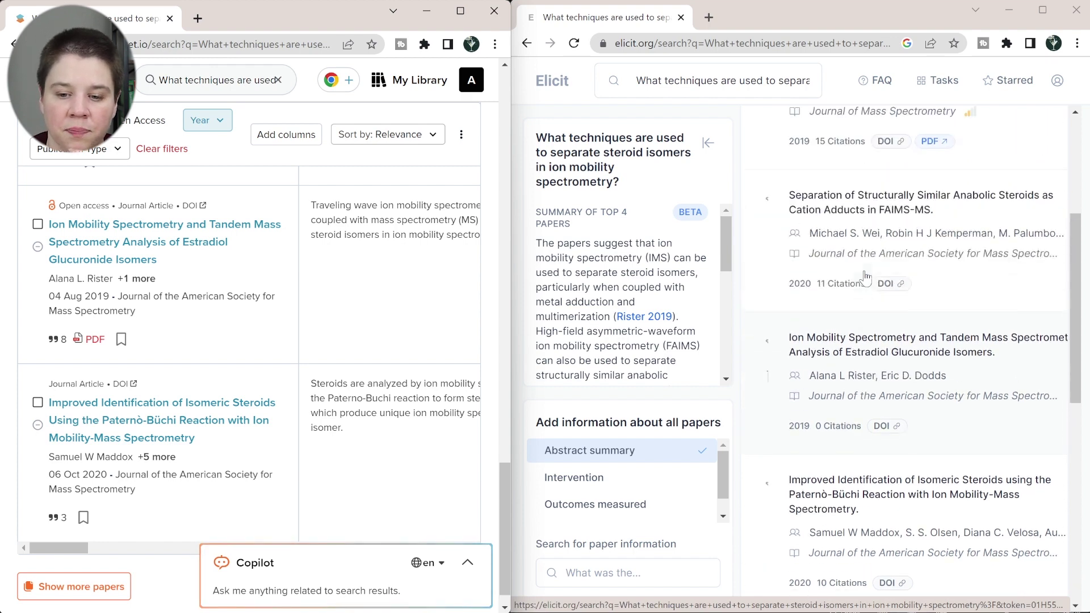
pyautogui.scroll(1, 126, 410)
pyautogui.scroll(9, 126, 410)
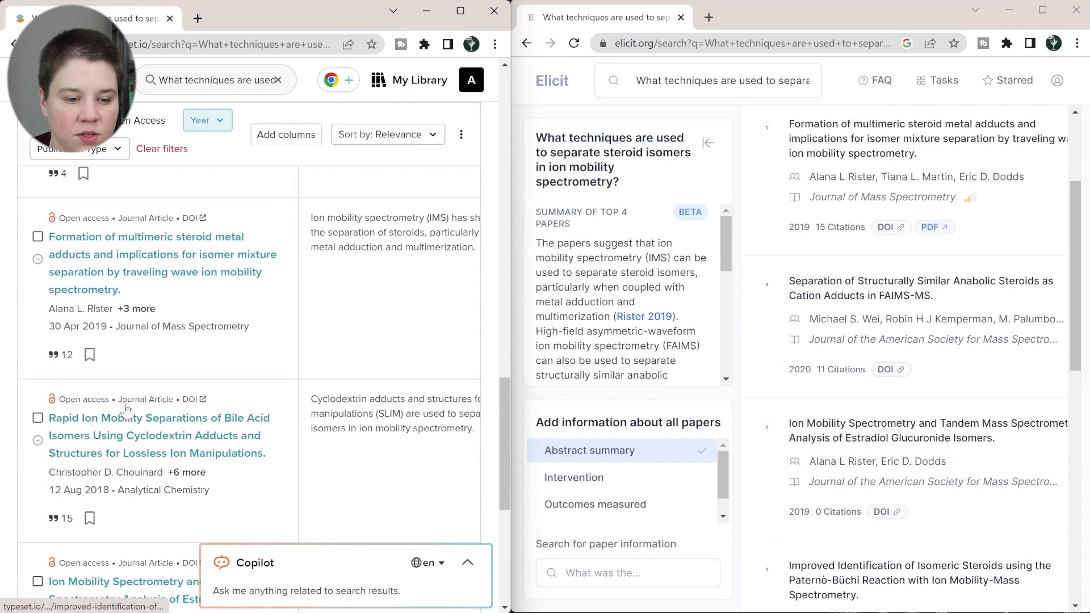
pyautogui.scroll(6, 127, 410)
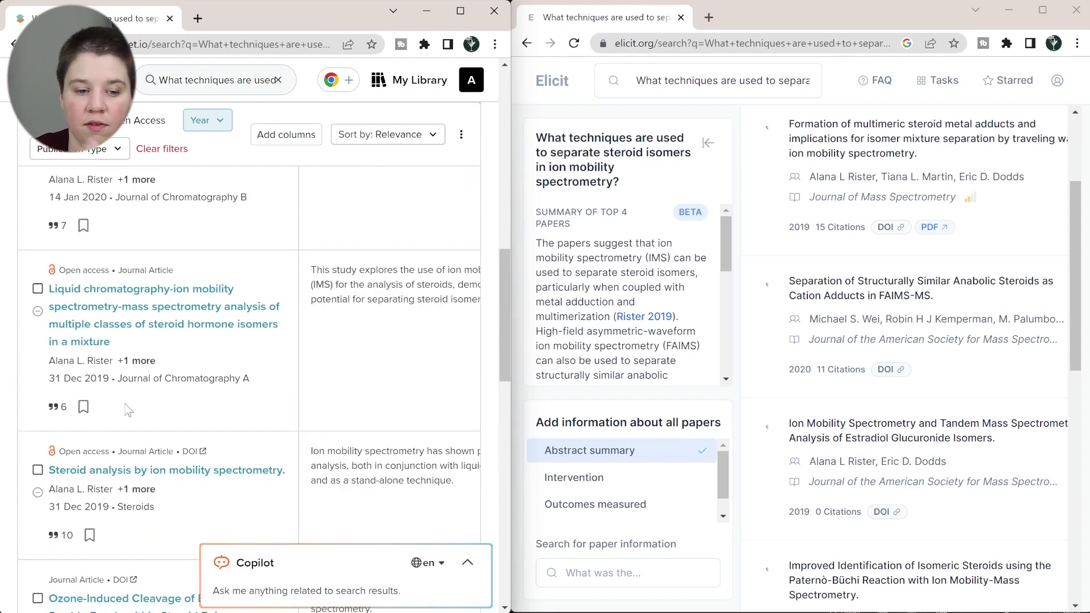
pyautogui.scroll(5, 129, 410)
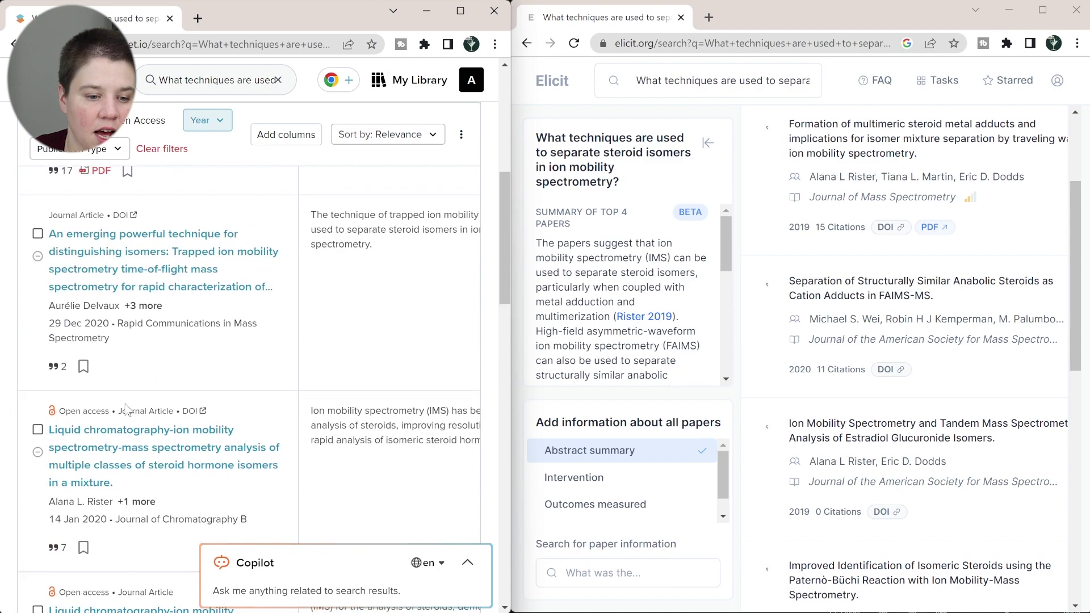
pyautogui.scroll(4, 126, 410)
pyautogui.scroll(-8, 121, 450)
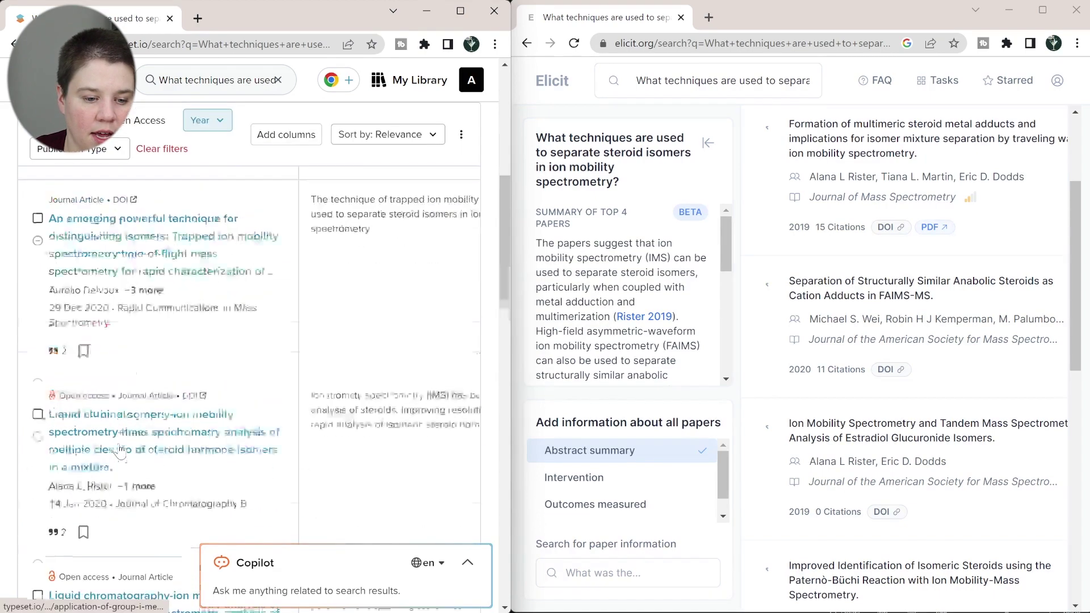
pyautogui.scroll(-2, 121, 450)
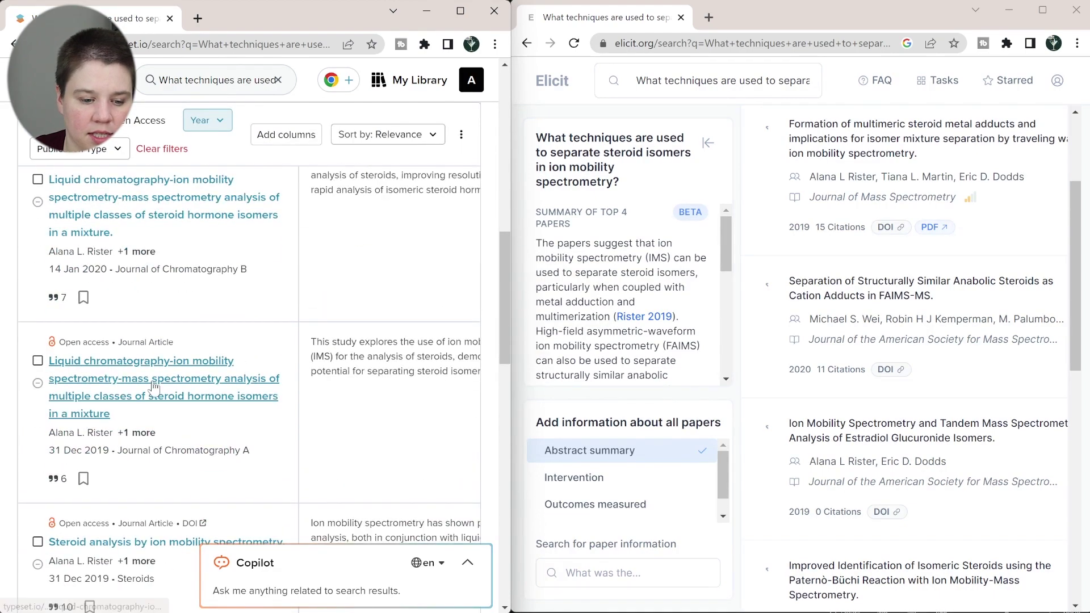
pyautogui.scroll(-5, 159, 397)
pyautogui.scroll(-5, 199, 399)
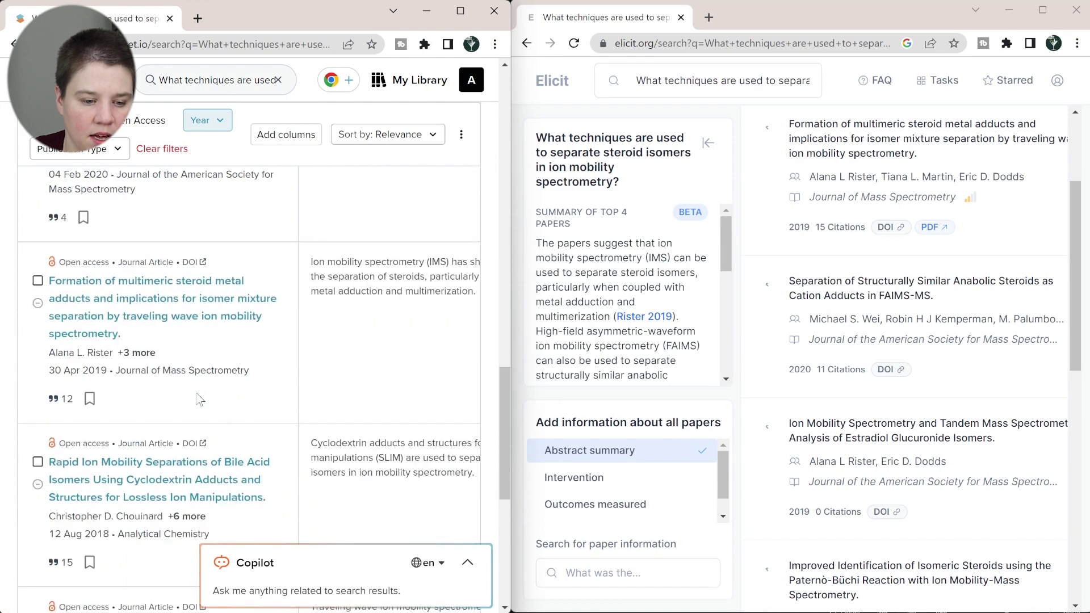
pyautogui.scroll(-4, 199, 392)
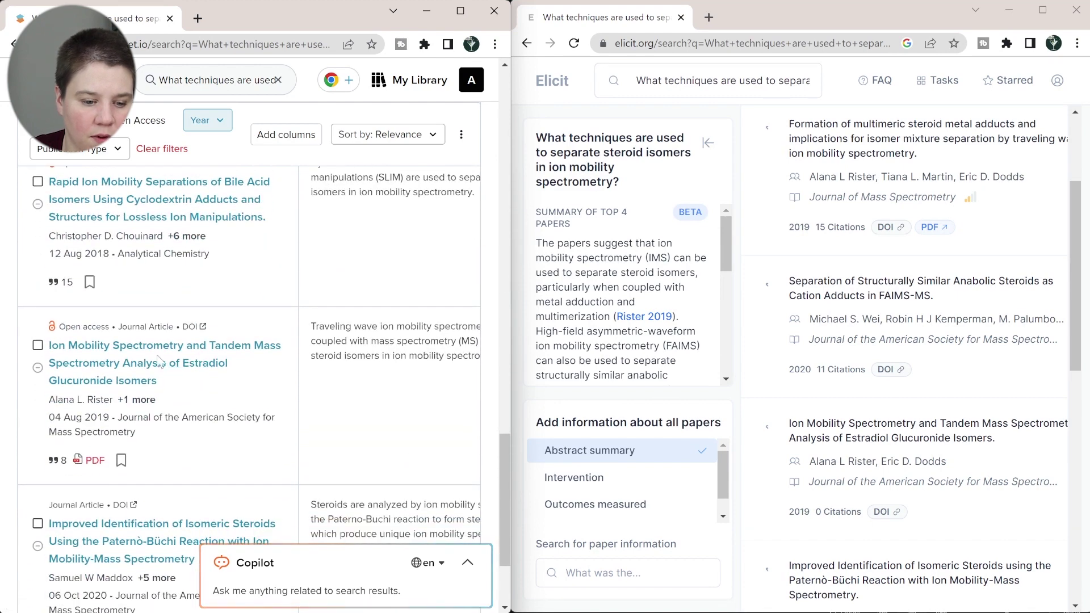
pyautogui.scroll(-2, 171, 375)
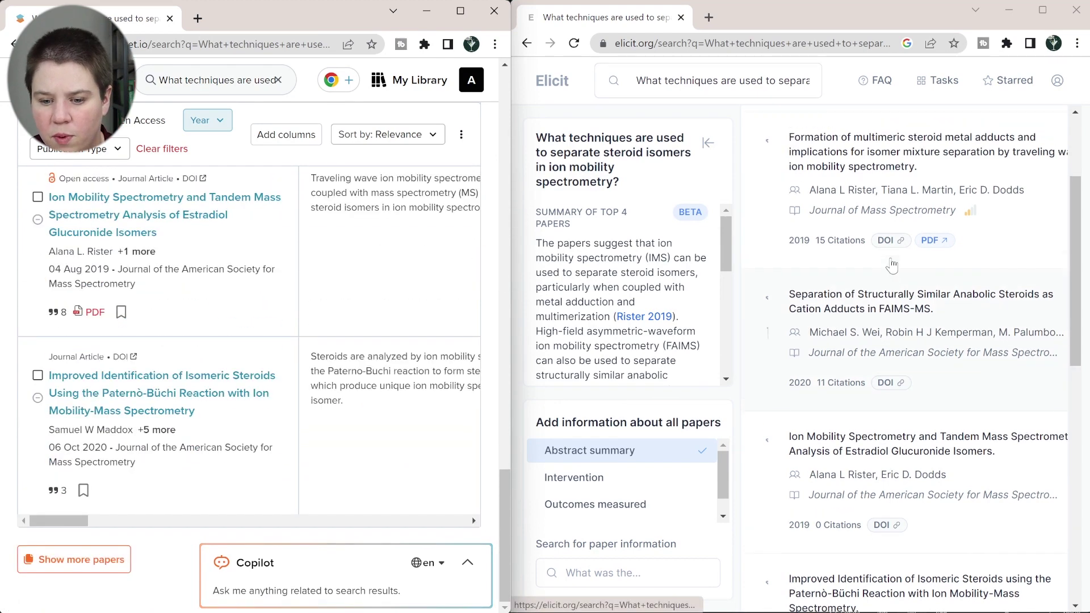
pyautogui.scroll(3, 891, 265)
pyautogui.scroll(-3, 852, 190)
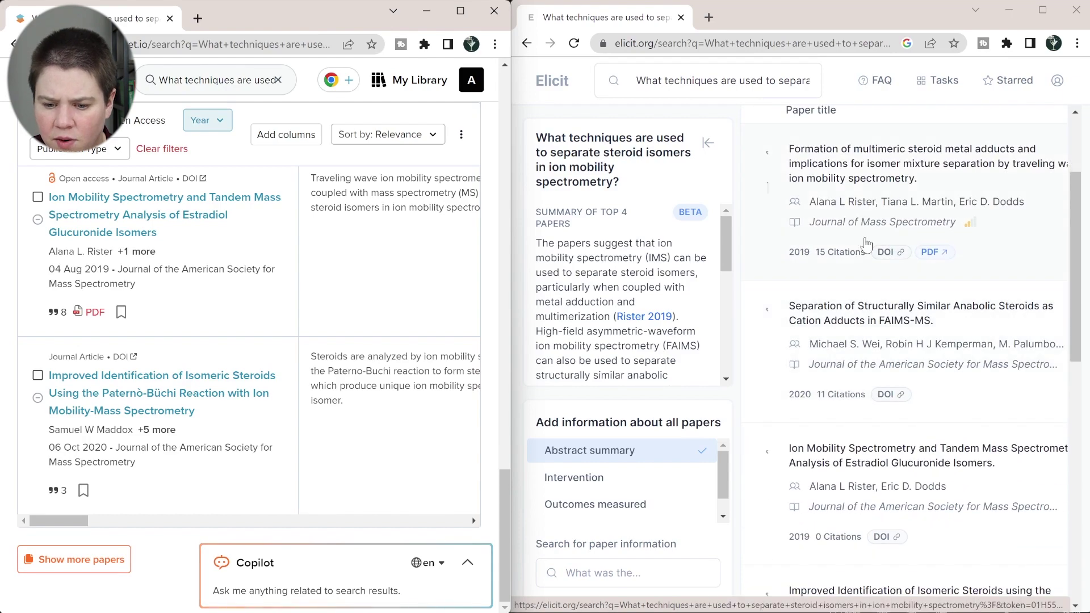
pyautogui.scroll(-9, 866, 244)
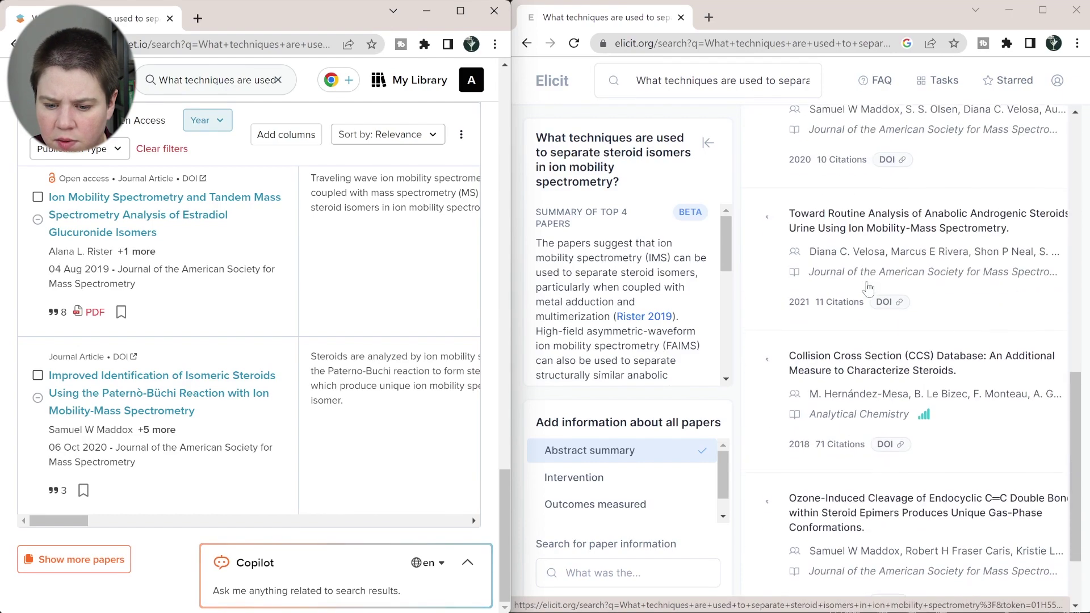
pyautogui.scroll(10, 868, 289)
pyautogui.scroll(-2, 867, 288)
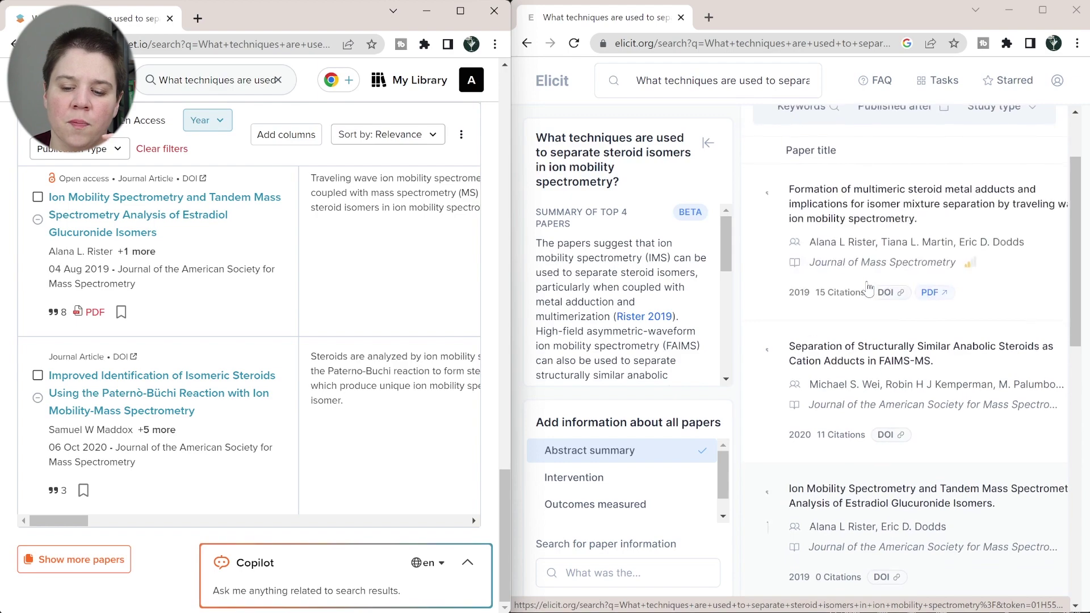
pyautogui.scroll(1, 869, 288)
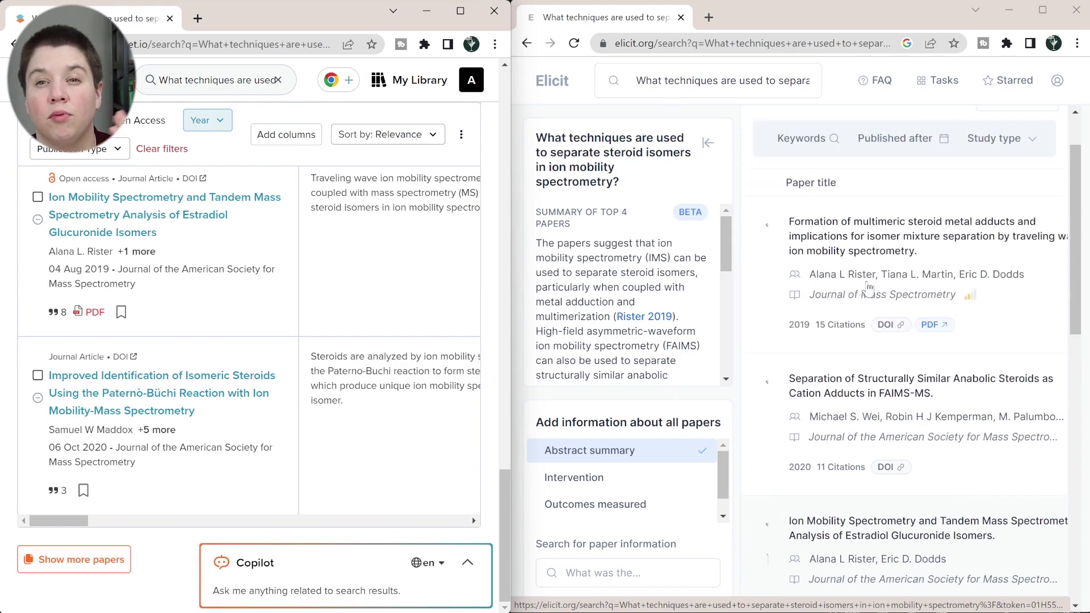
pyautogui.scroll(15, 255, 284)
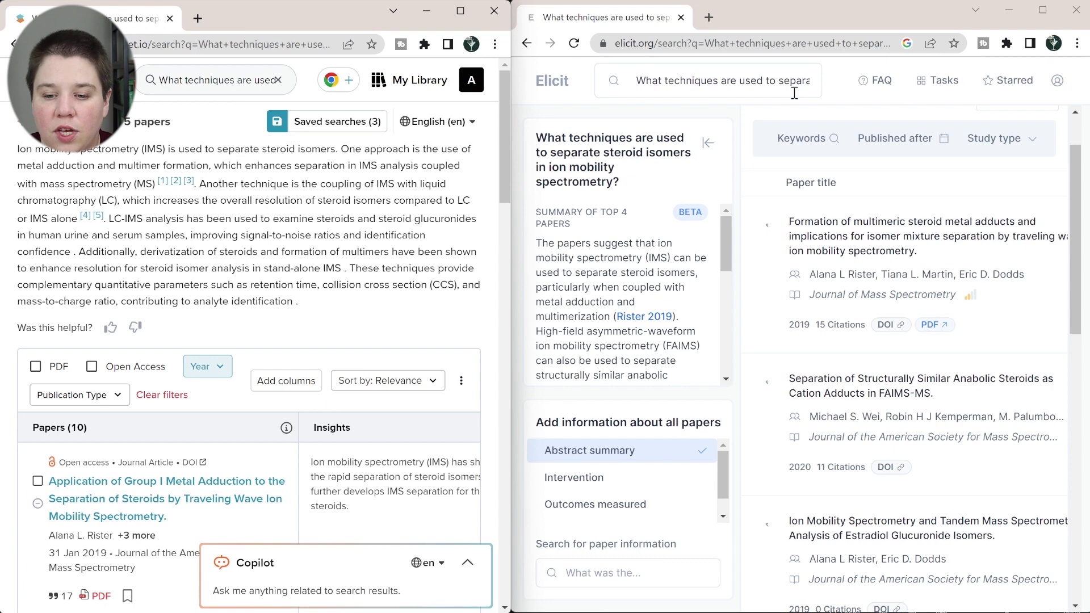
pyautogui.scroll(2, 920, 287)
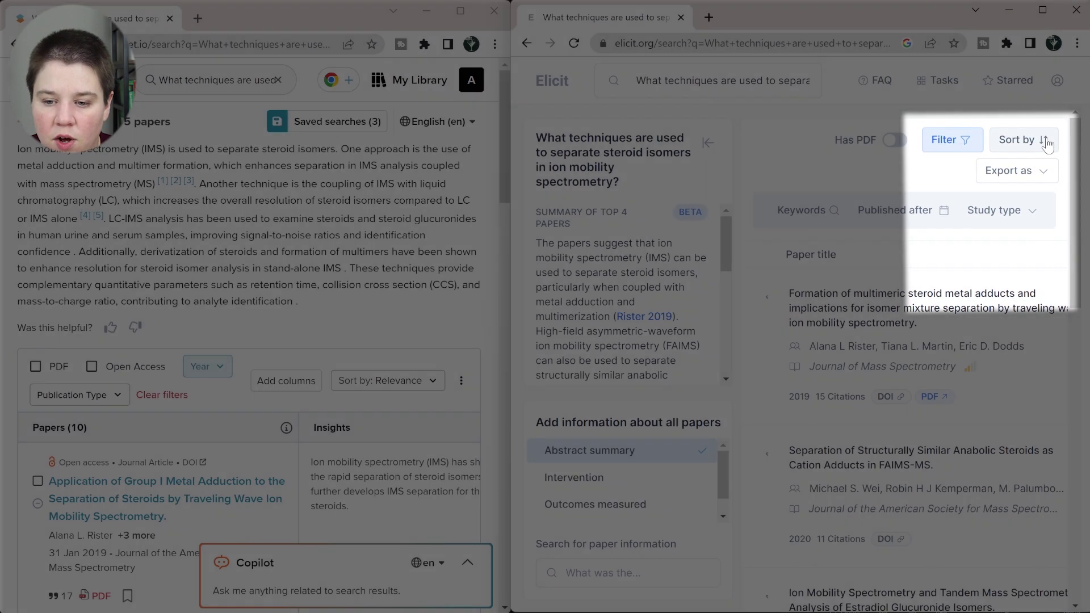
pyautogui.click(1046, 140)
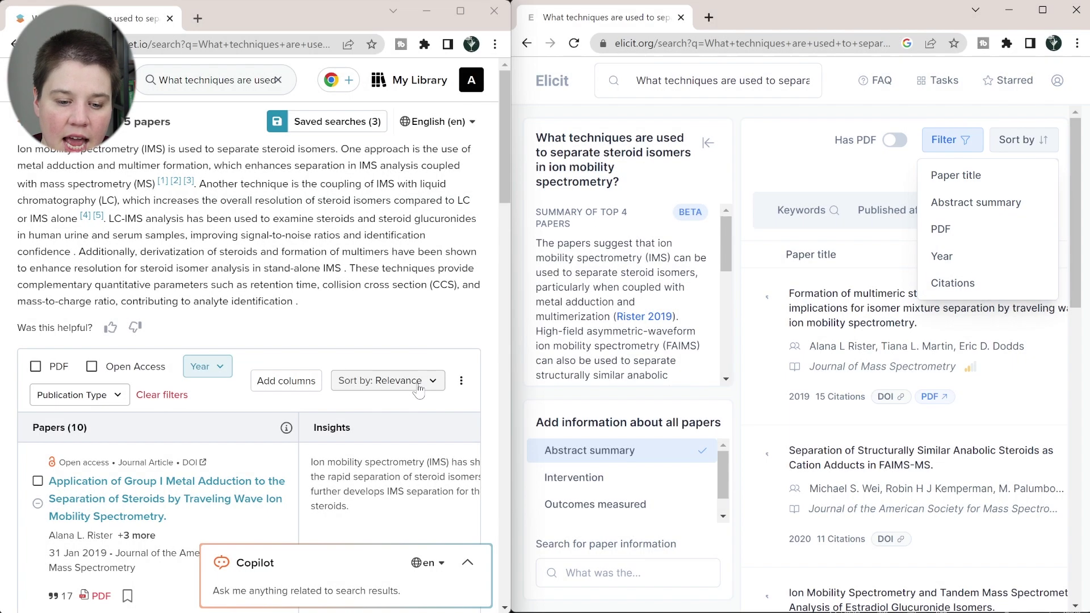
pyautogui.click(424, 378)
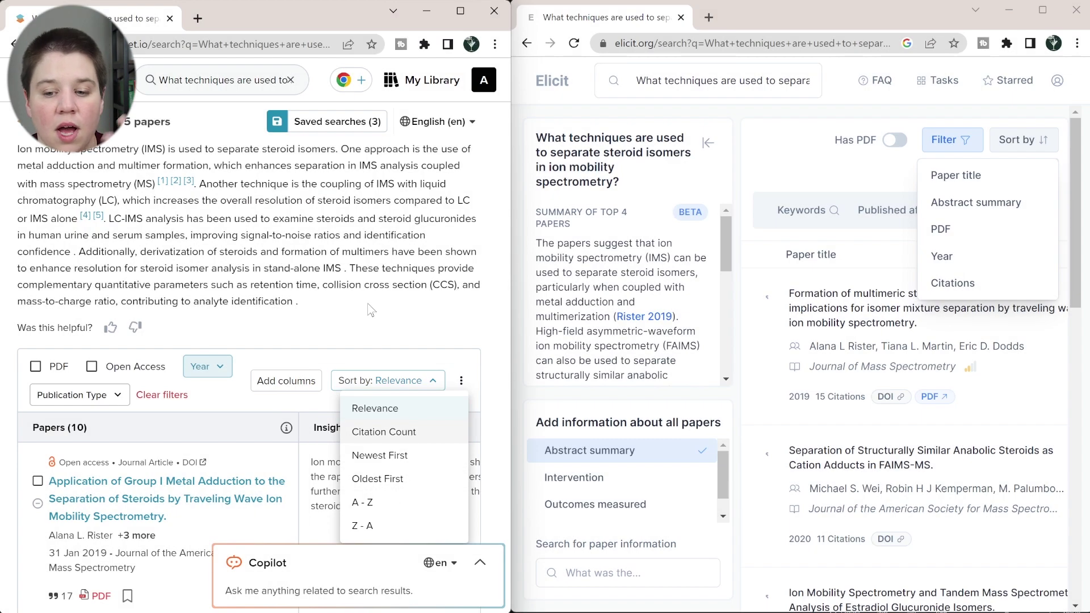
pyautogui.click(1011, 146)
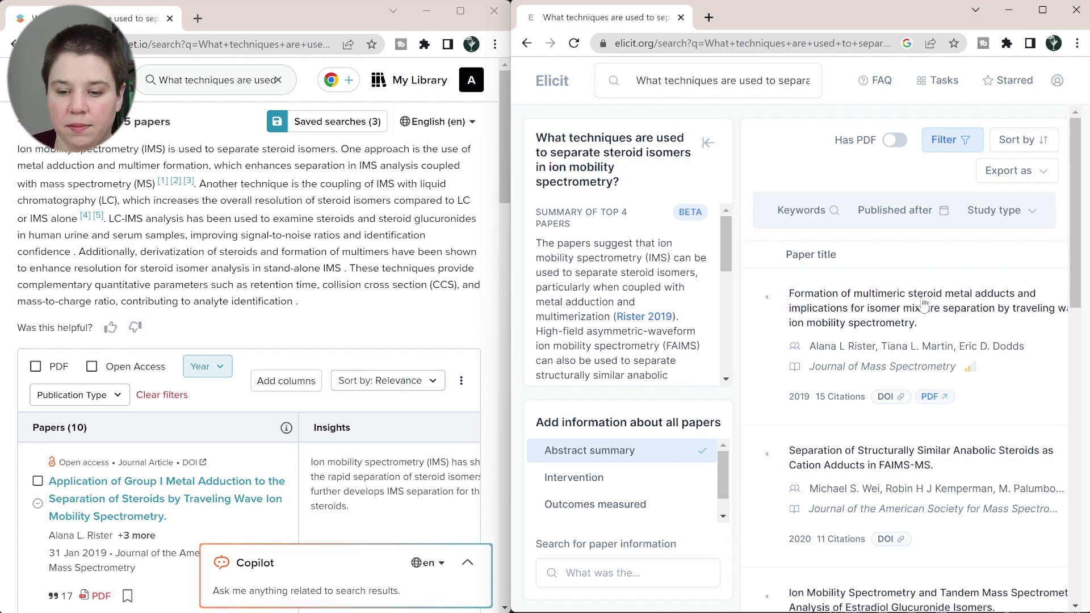
pyautogui.hscroll(1, 925, 315)
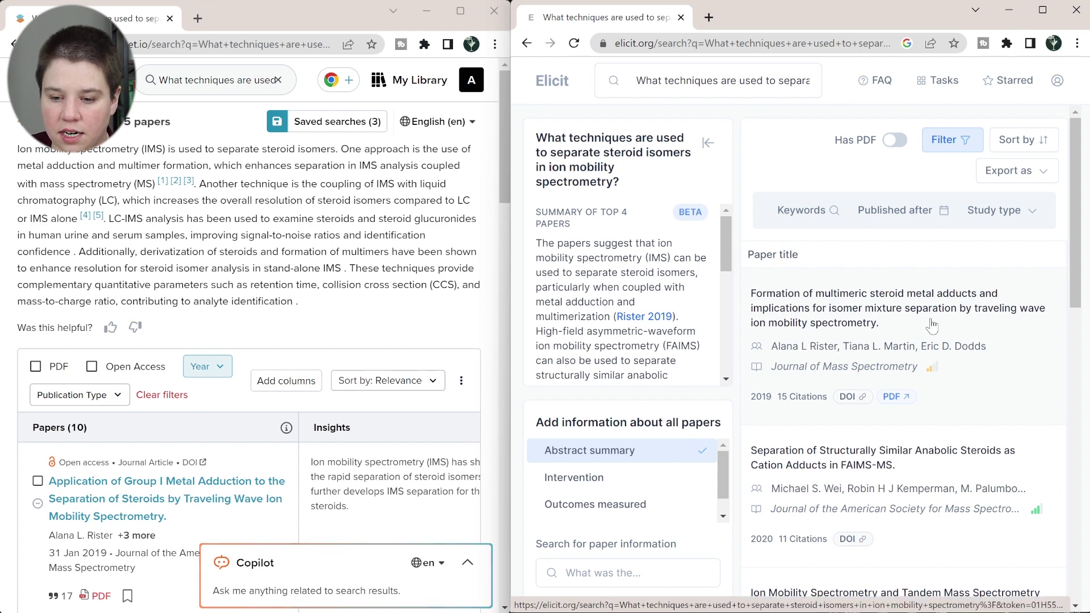
# - Maximize Elicit and tick Intervention, Outcomes measured and Number of participants as table columns
pyautogui.press('super+Up')
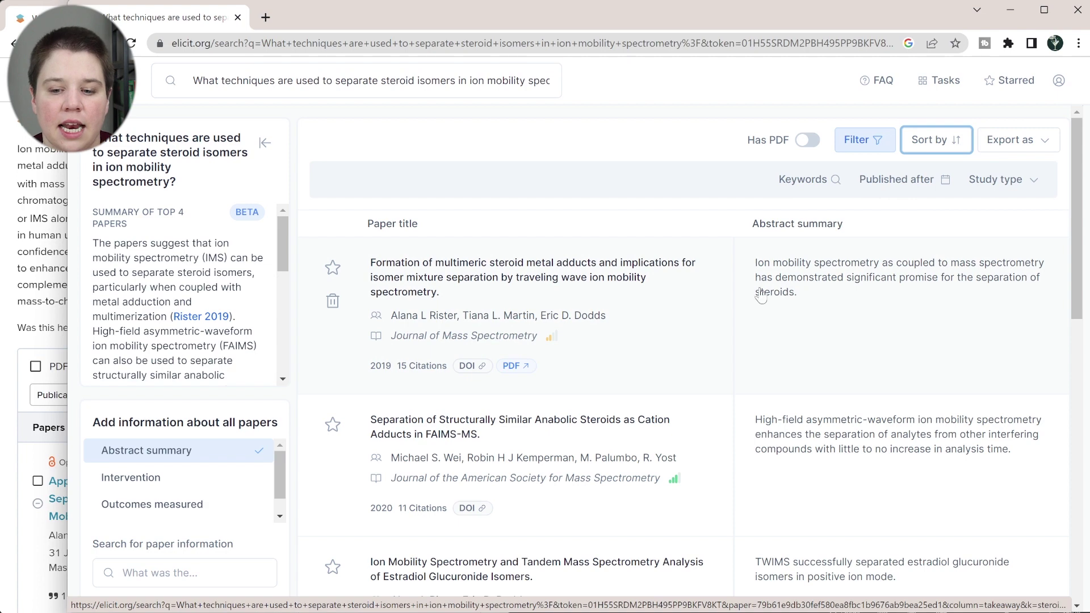
pyautogui.scroll(-6, 870, 315)
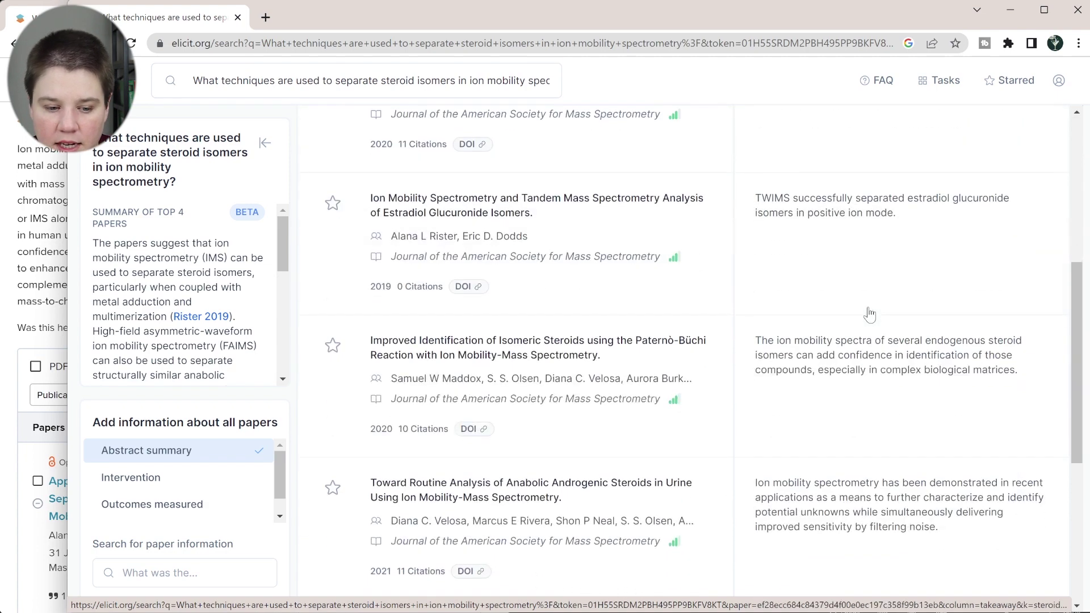
pyautogui.scroll(-1, 154, 492)
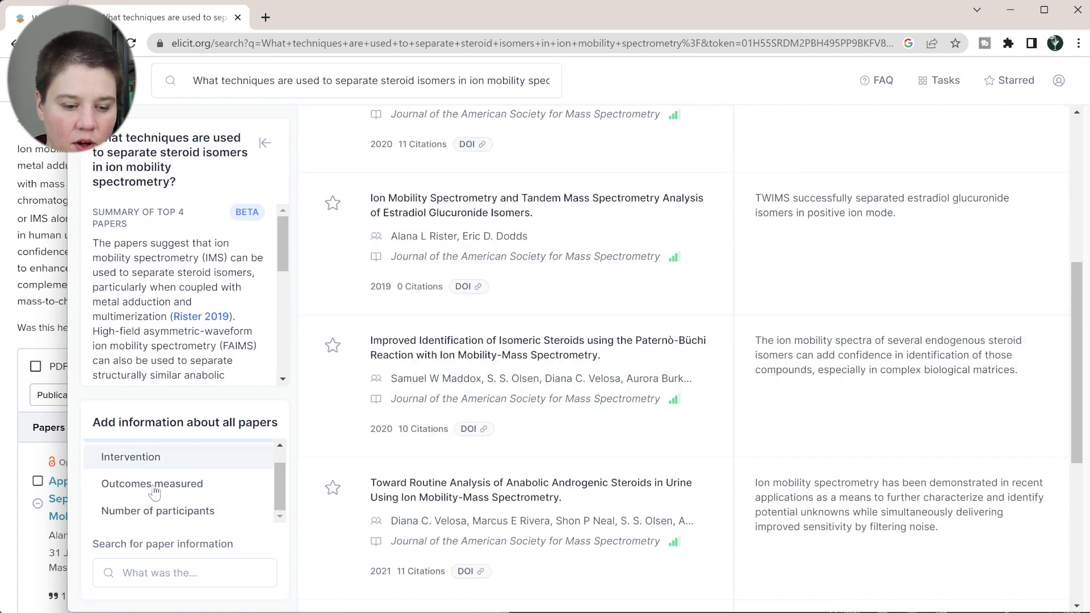
pyautogui.scroll(1, 155, 492)
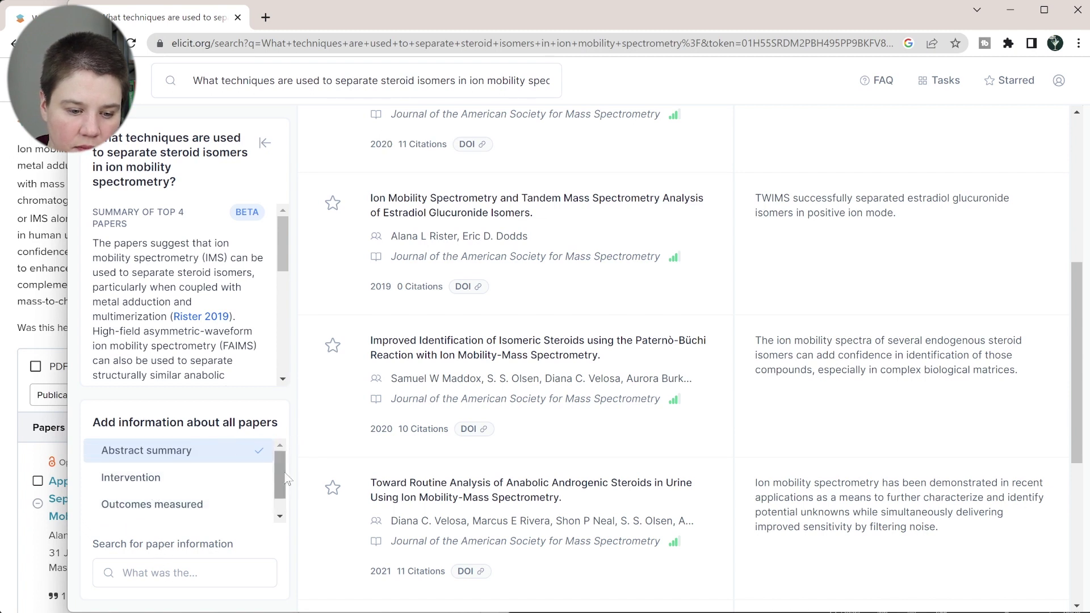
pyautogui.click(158, 487)
pyautogui.click(159, 505)
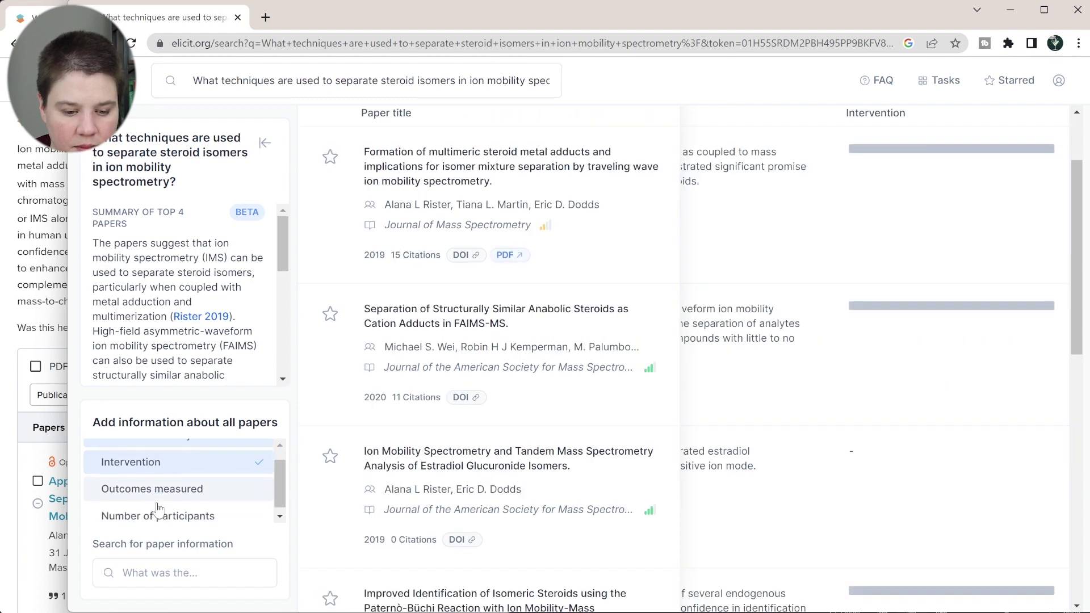
pyautogui.click(159, 510)
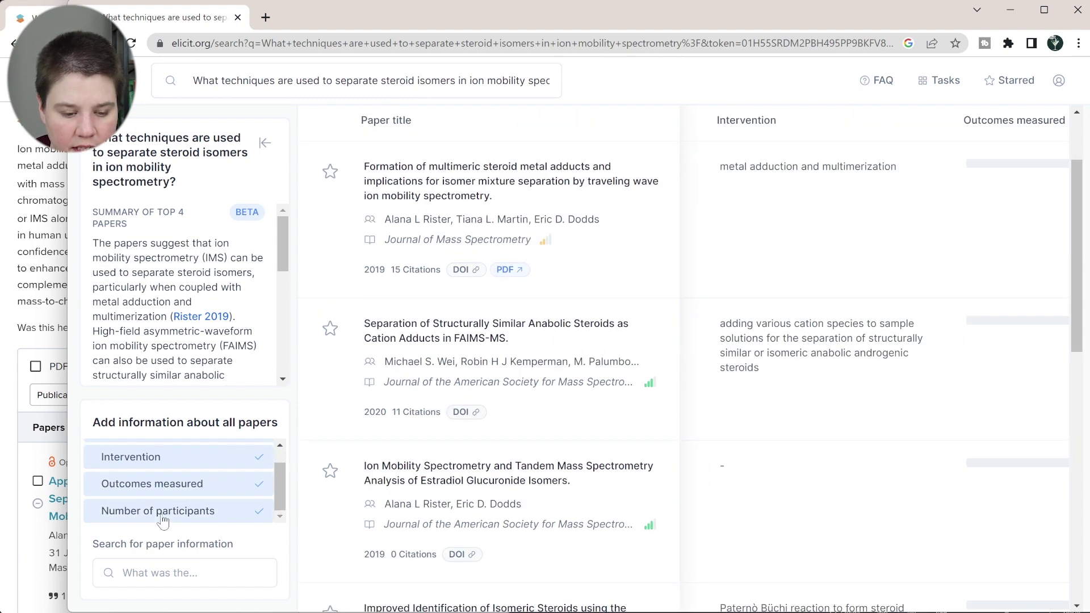
pyautogui.click(183, 575)
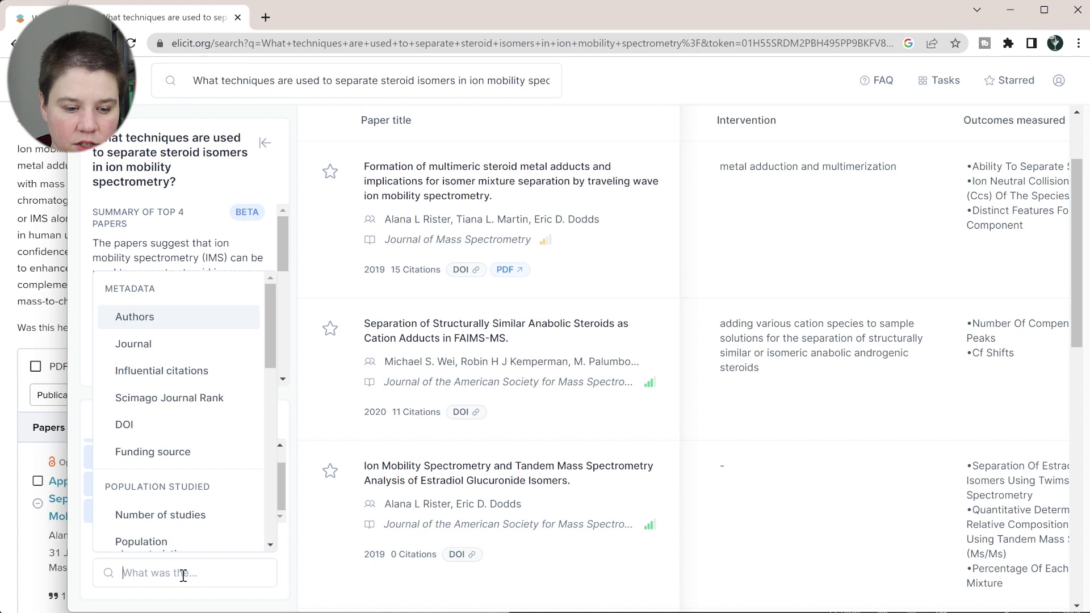
pyautogui.scroll(-3, 176, 432)
pyautogui.scroll(-4, 177, 433)
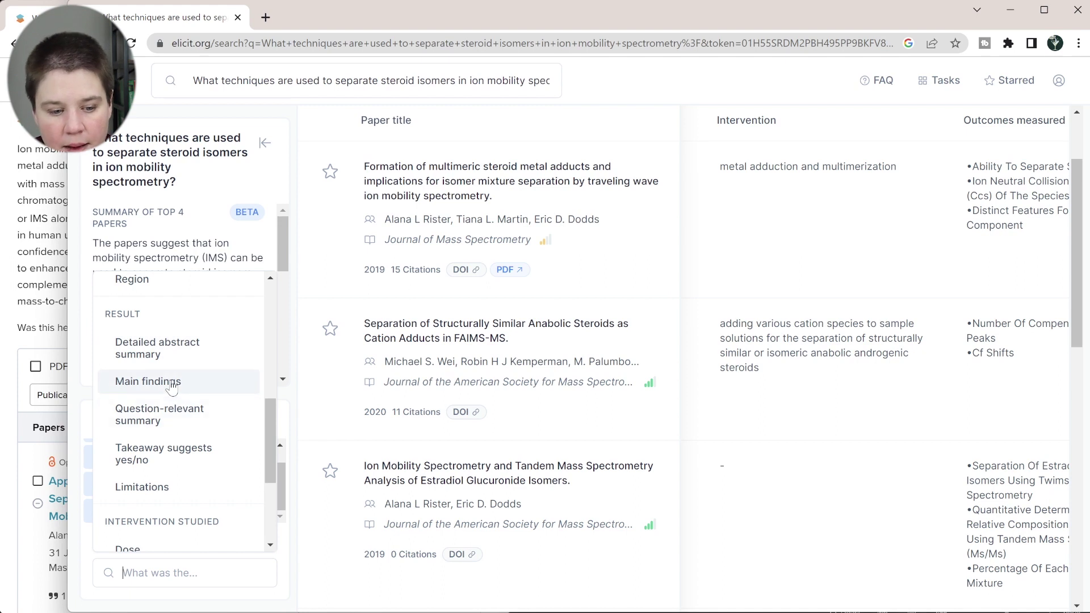
pyautogui.scroll(-2, 180, 459)
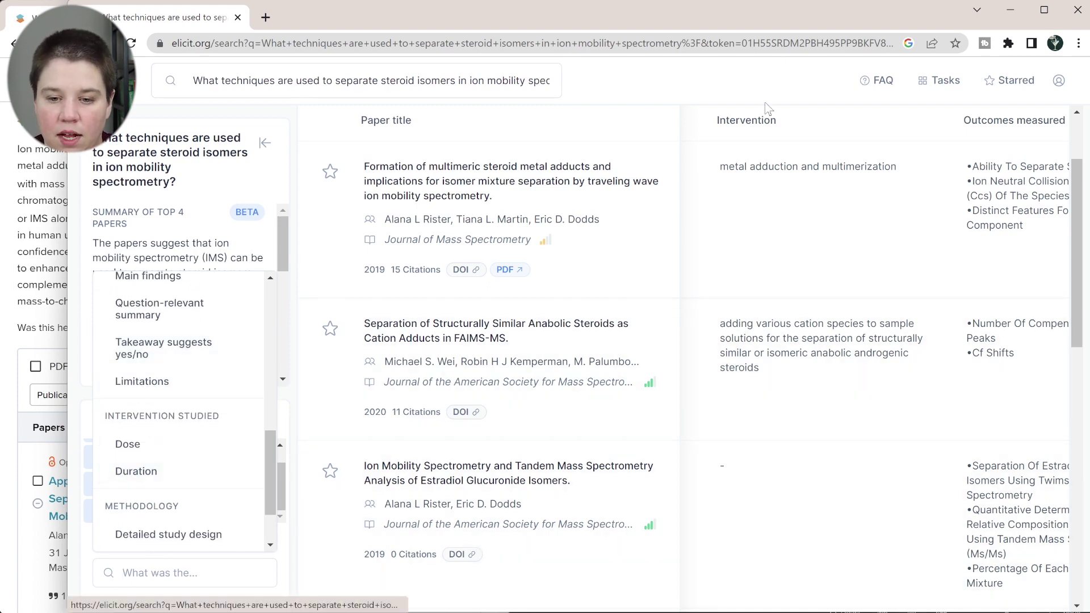
pyautogui.click(859, 243)
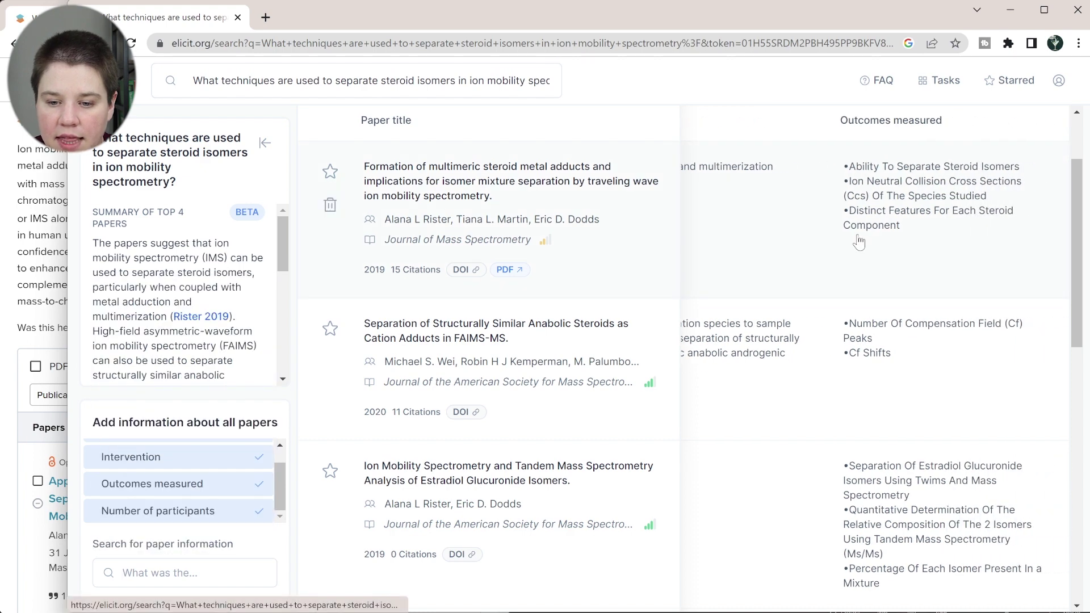
pyautogui.hscroll(2, 859, 242)
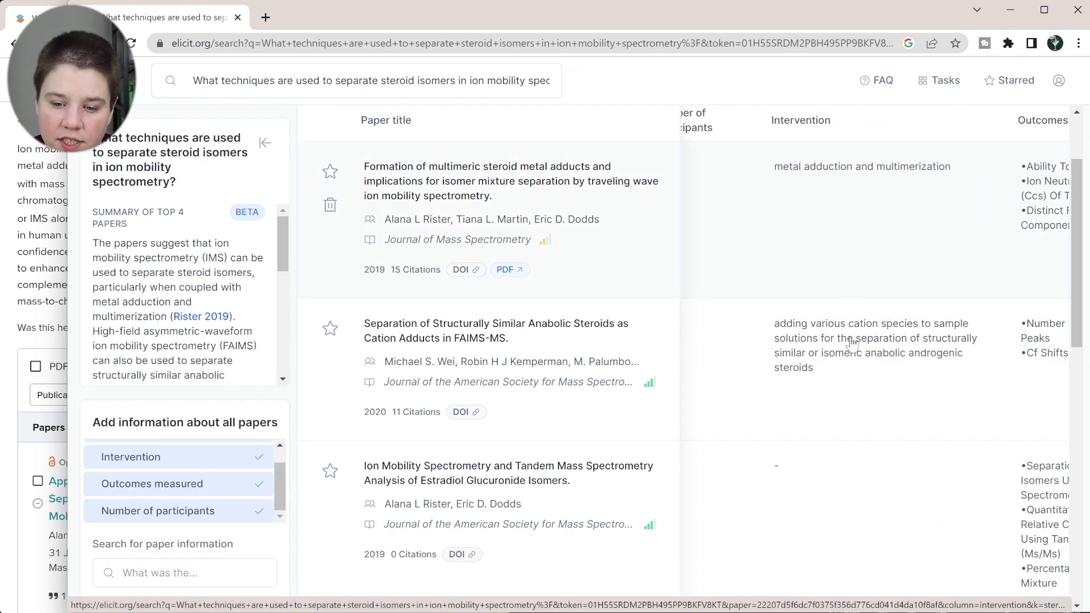
pyautogui.scroll(-1, 848, 385)
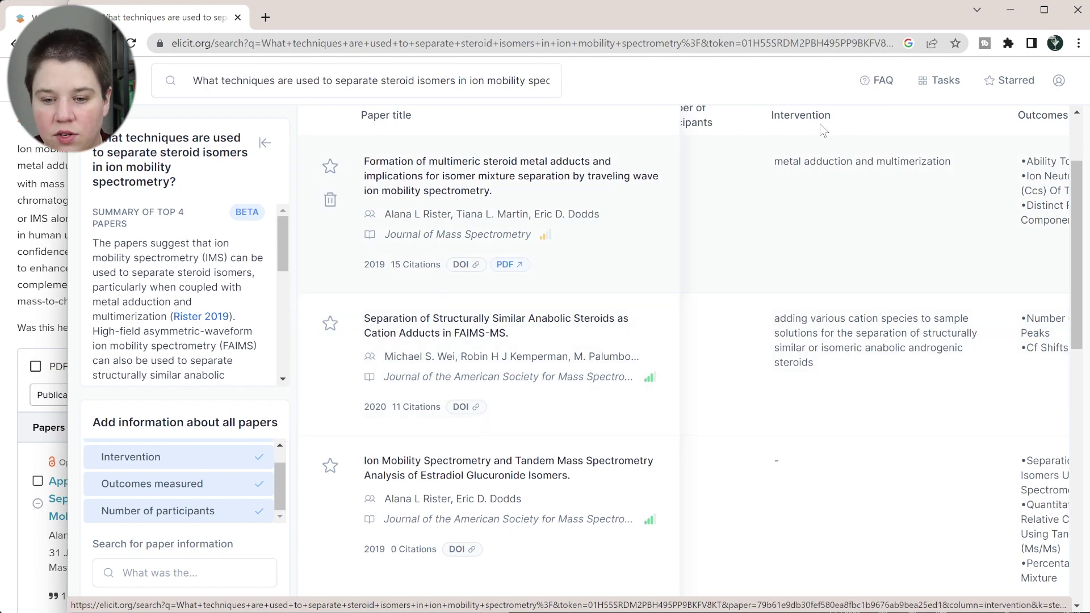
pyautogui.scroll(-3, 830, 233)
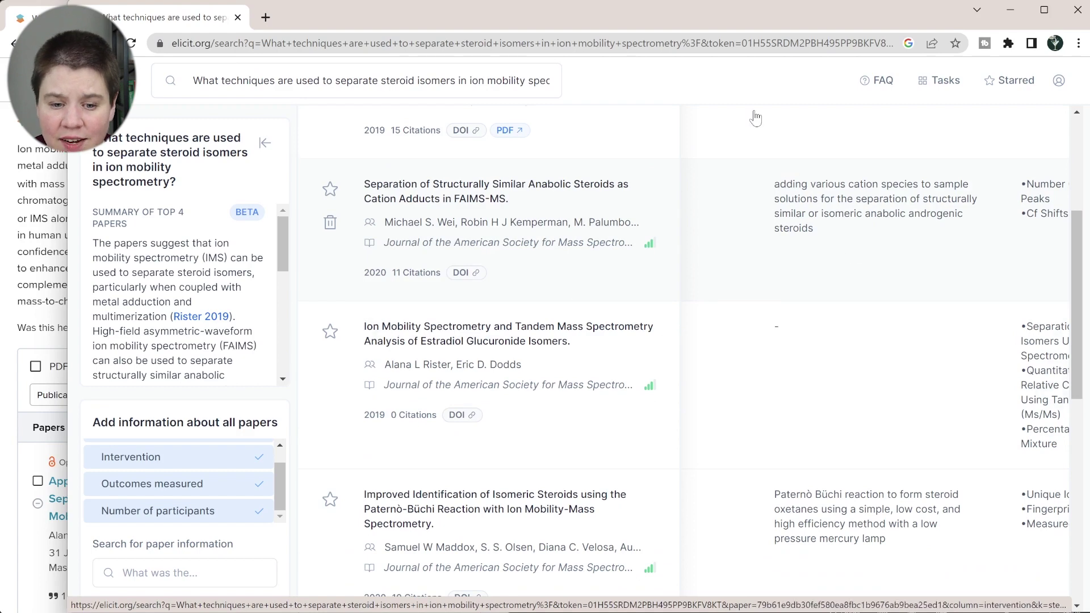
pyautogui.scroll(-3, 829, 272)
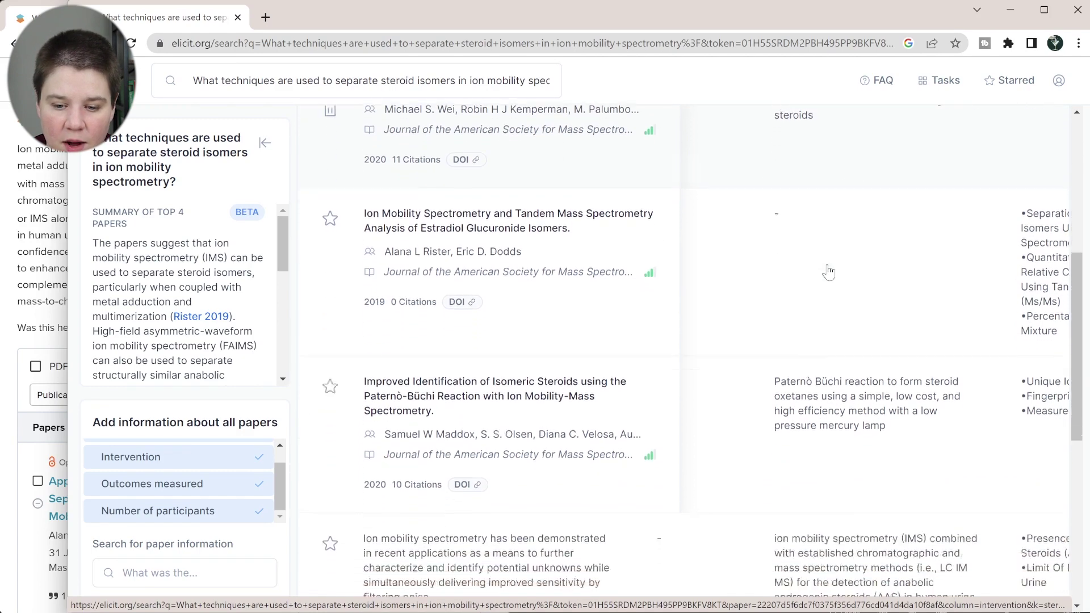
pyautogui.scroll(-1, 828, 273)
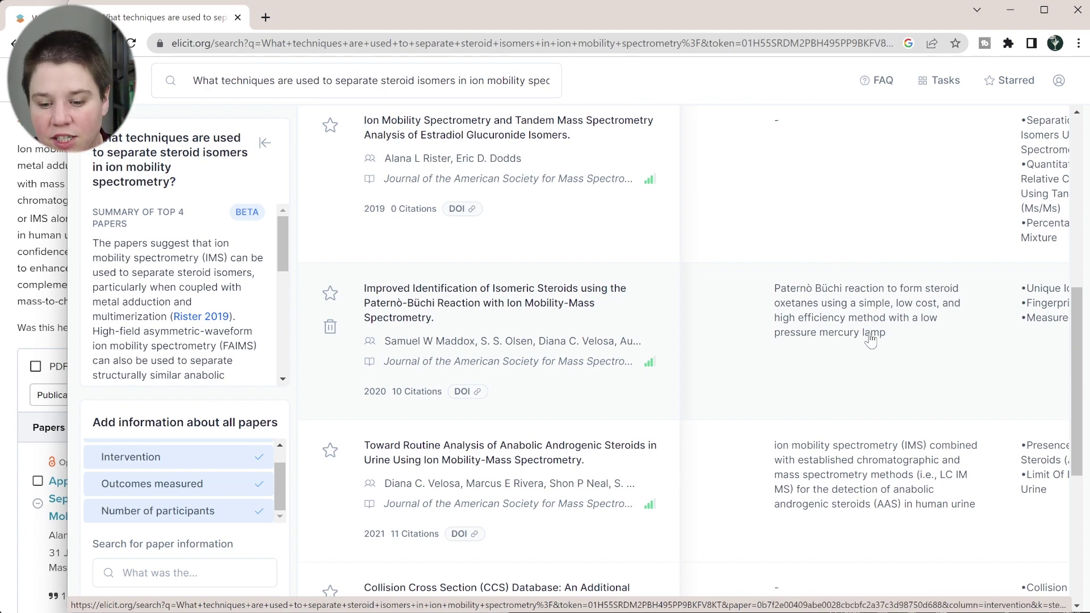
pyautogui.scroll(-3, 871, 339)
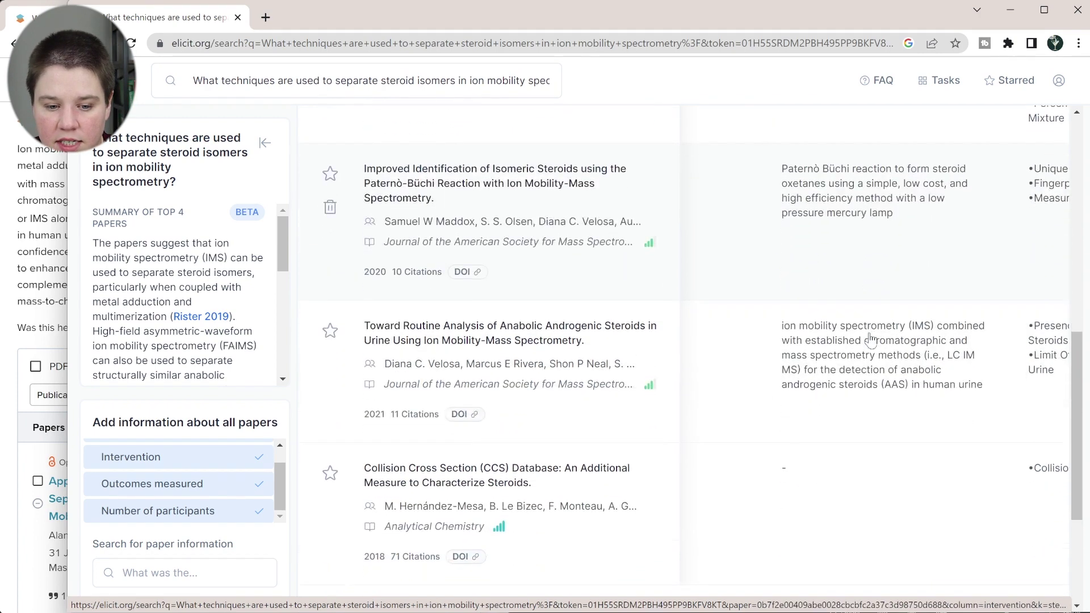
pyautogui.scroll(-3, 812, 390)
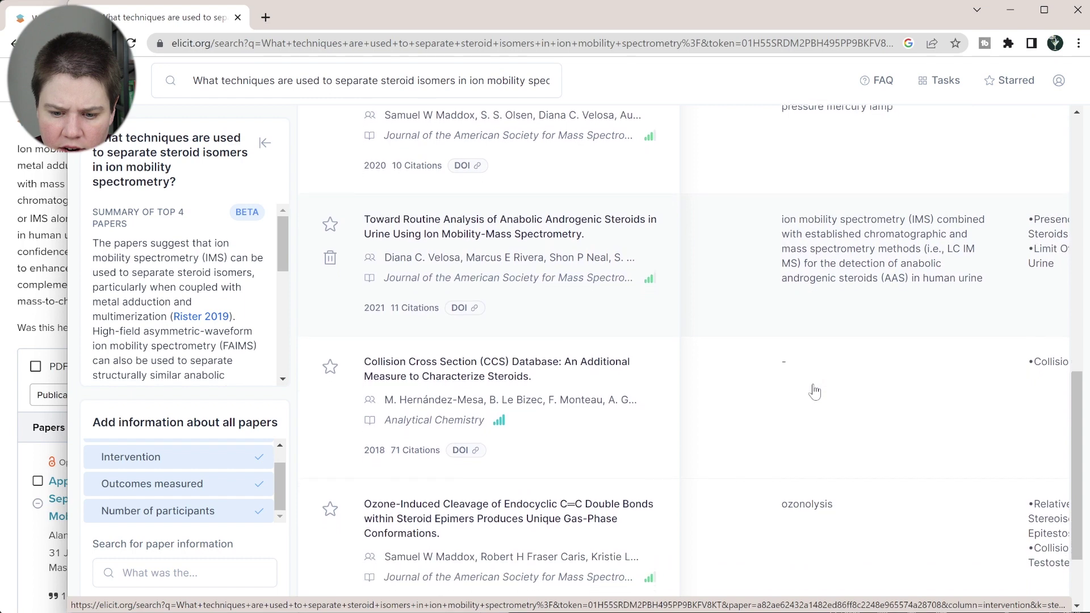
pyautogui.scroll(7, 816, 420)
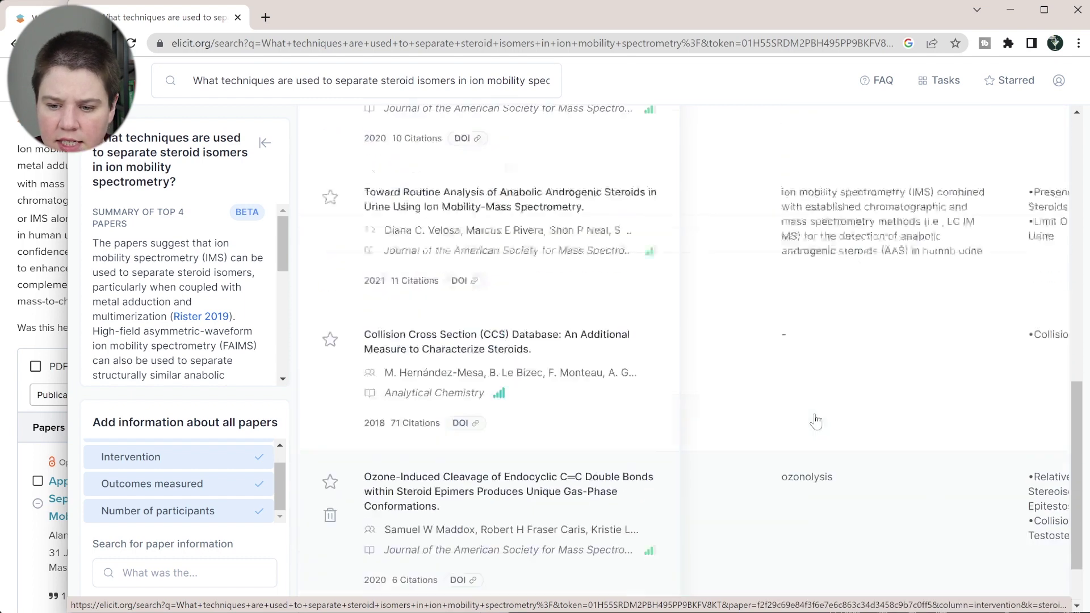
pyautogui.scroll(7, 818, 418)
pyautogui.hscroll(3, 908, 261)
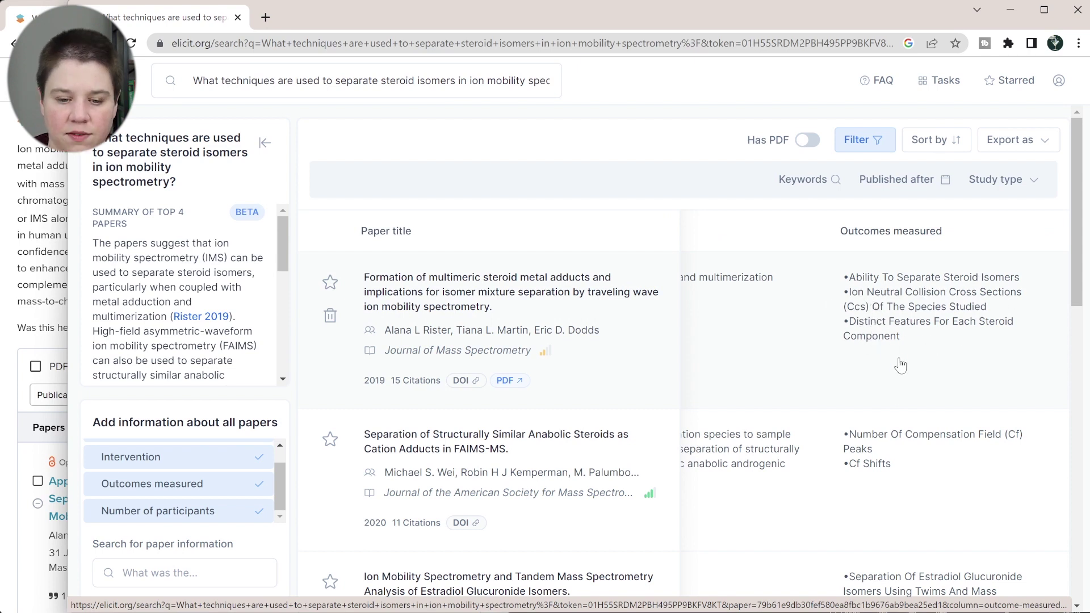
# - Review the Outcomes measured column, then narrow Elicit to the screen's right half
pyautogui.scroll(-1, 901, 365)
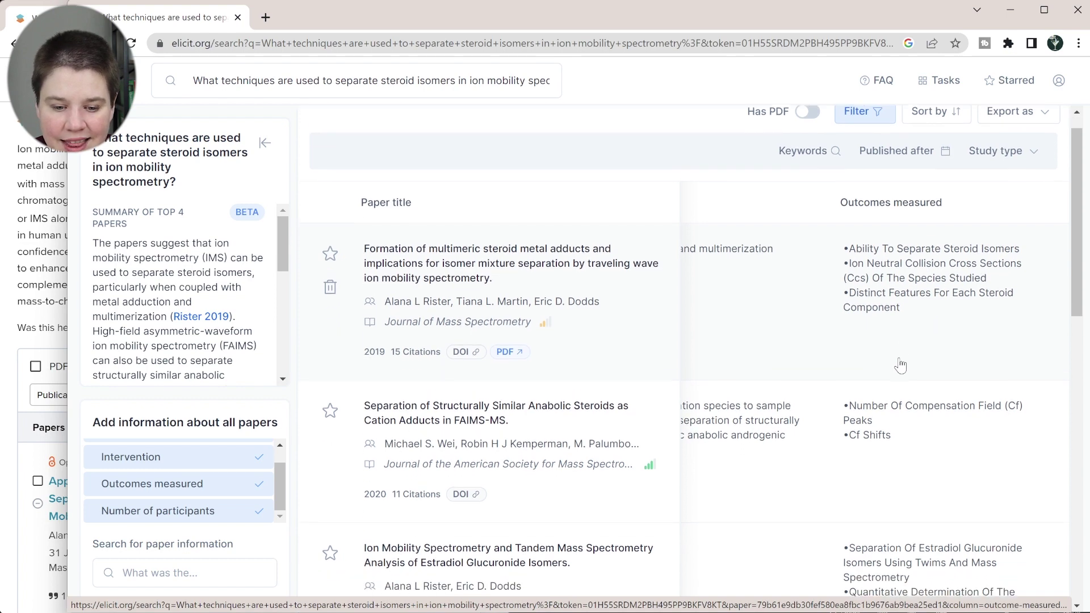
pyautogui.scroll(-3, 901, 365)
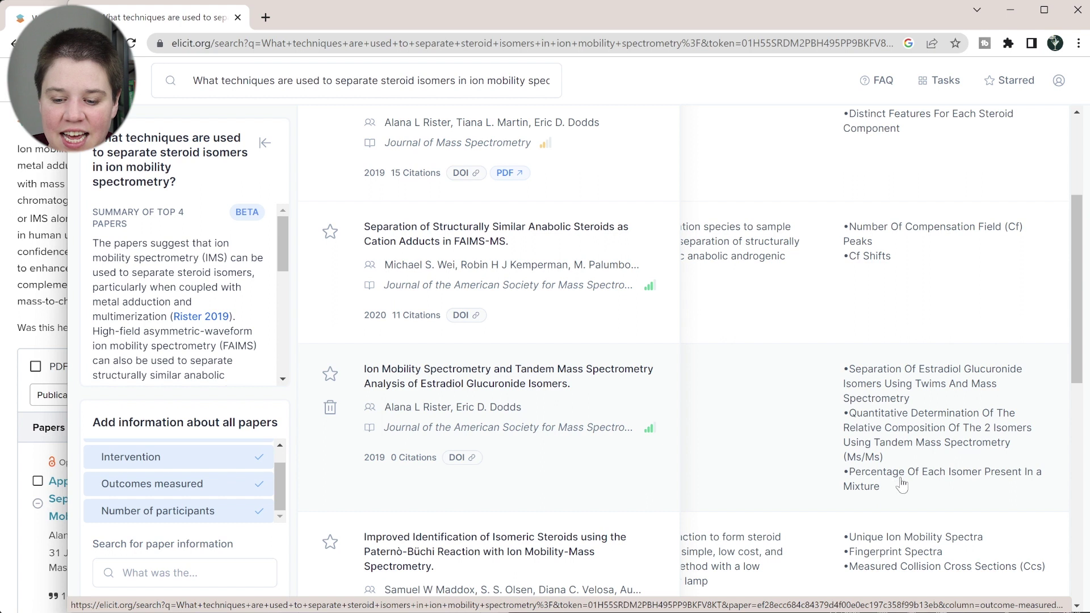
pyautogui.scroll(1, 1008, 487)
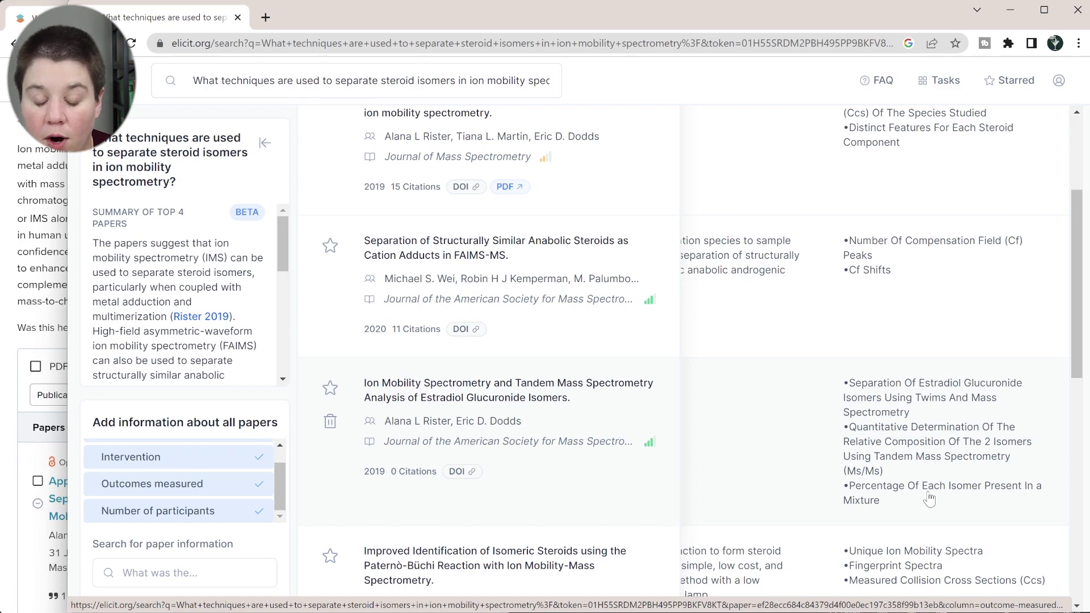
pyautogui.scroll(4, 936, 358)
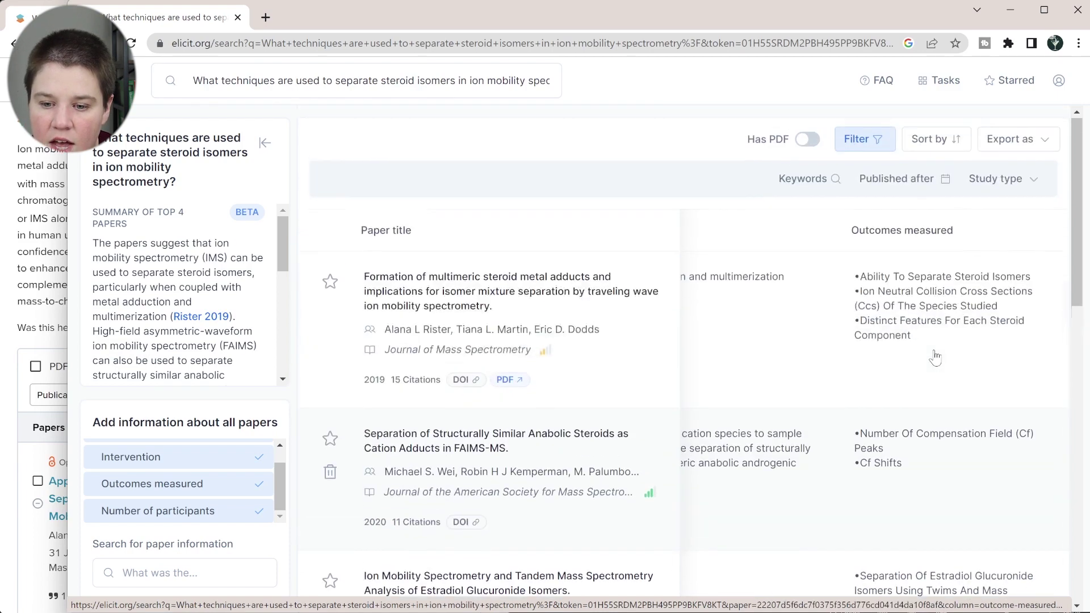
pyautogui.hscroll(1, 936, 358)
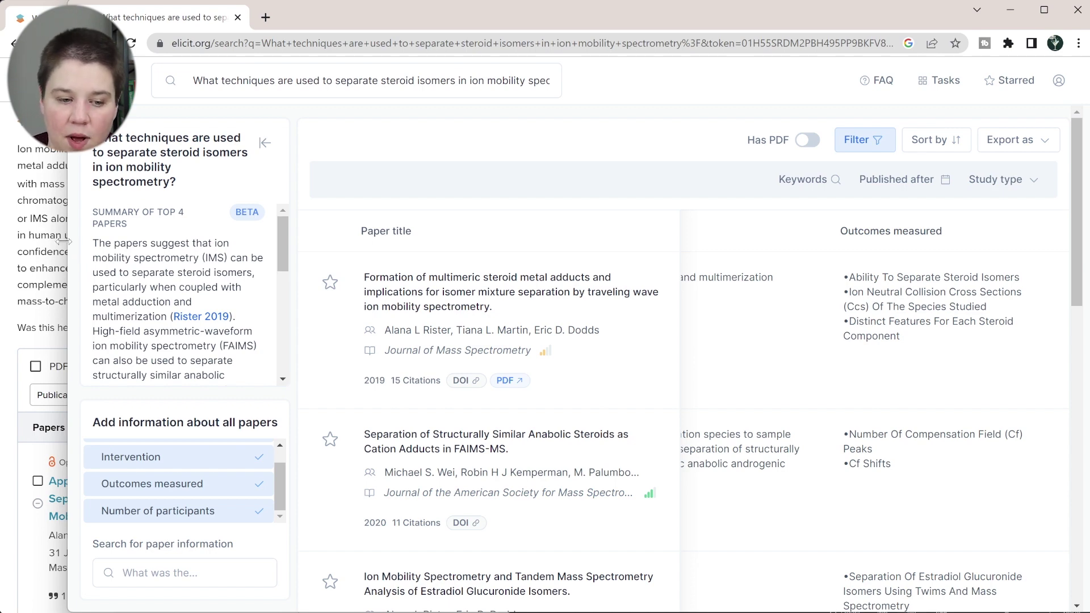
pyautogui.moveTo(64, 241); pyautogui.dragTo(509, 241)
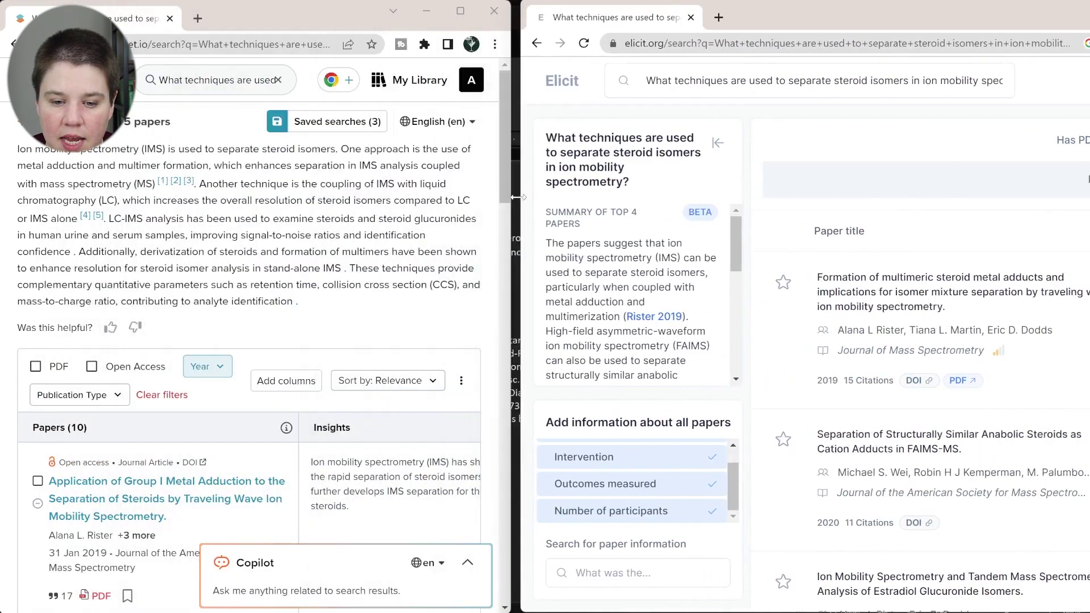
# - Widen the SciSpace window and add a TL;DR column to its papers table
pyautogui.click(276, 12)
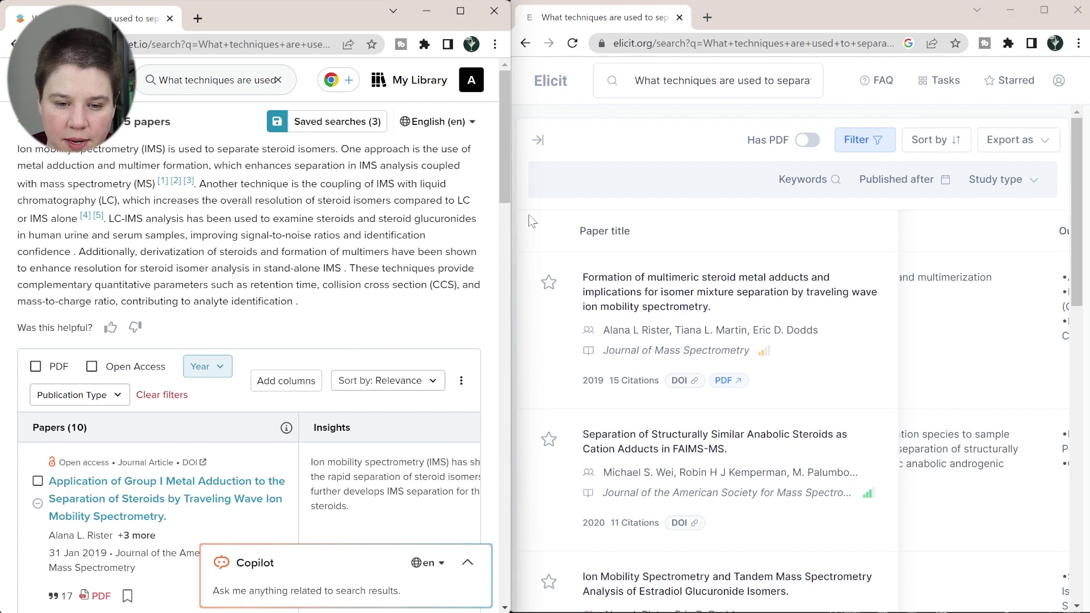
pyautogui.moveTo(512, 226); pyautogui.dragTo(895, 227)
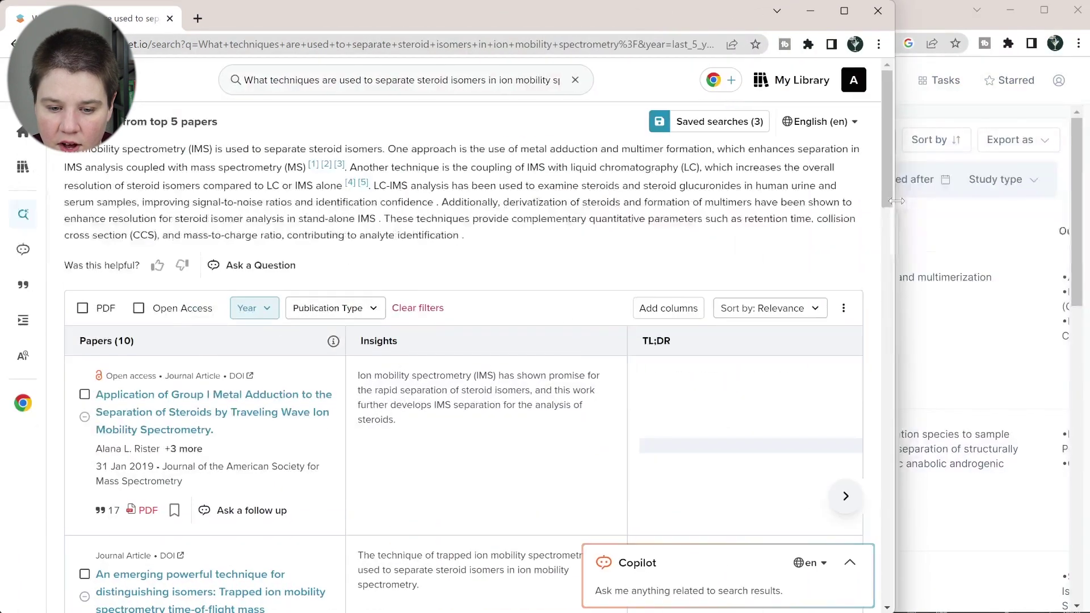
pyautogui.click(645, 309)
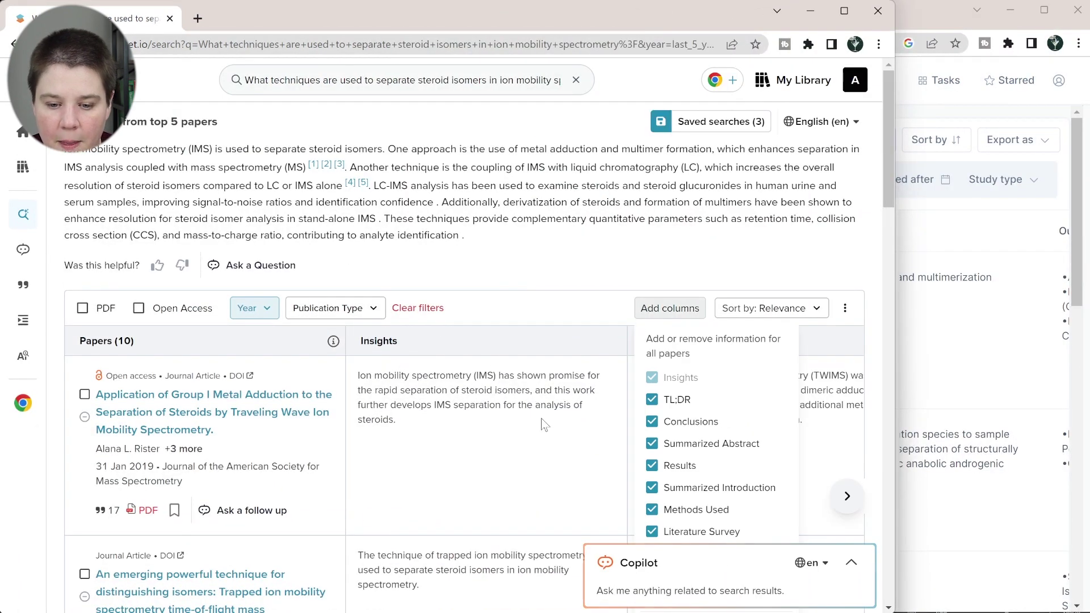
pyautogui.scroll(-2, 753, 408)
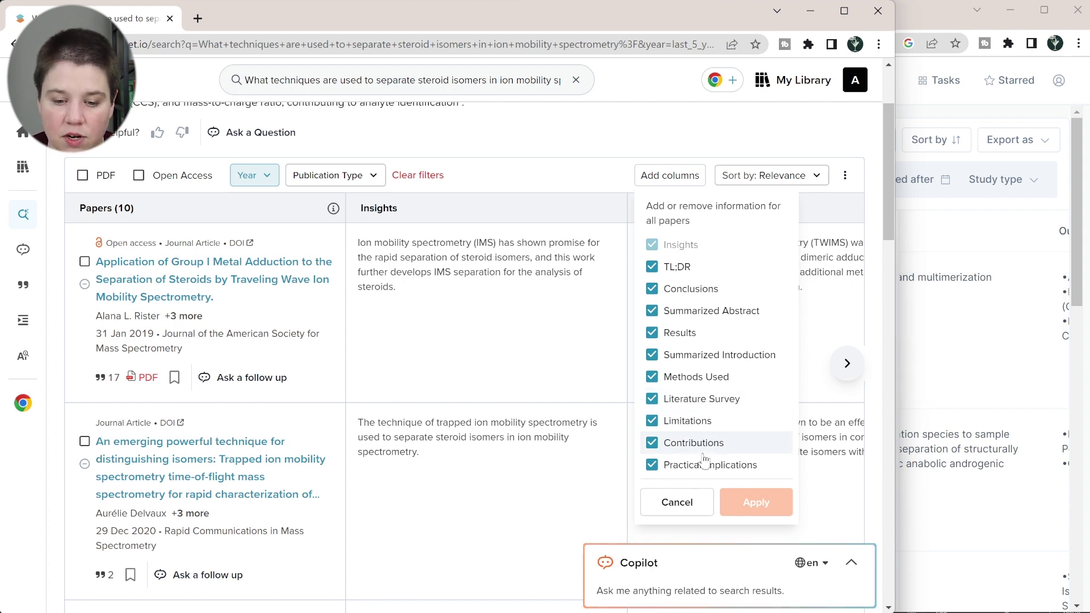
pyautogui.click(610, 152)
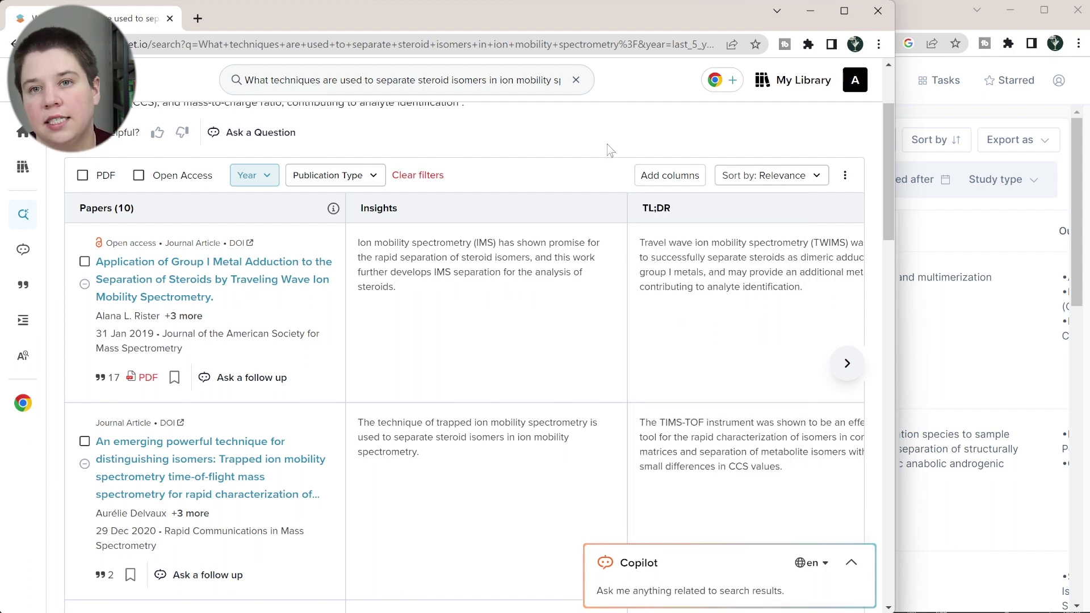
# - Scroll through SciSpace's filtered steroid-isomer paper list
pyautogui.click(925, 119)
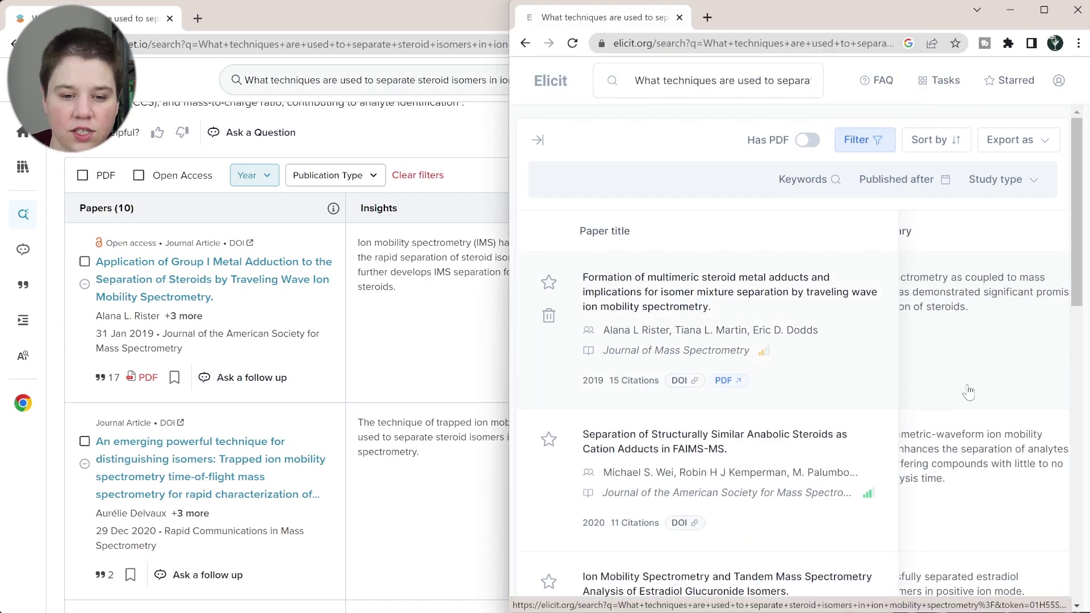
pyautogui.click(435, 156)
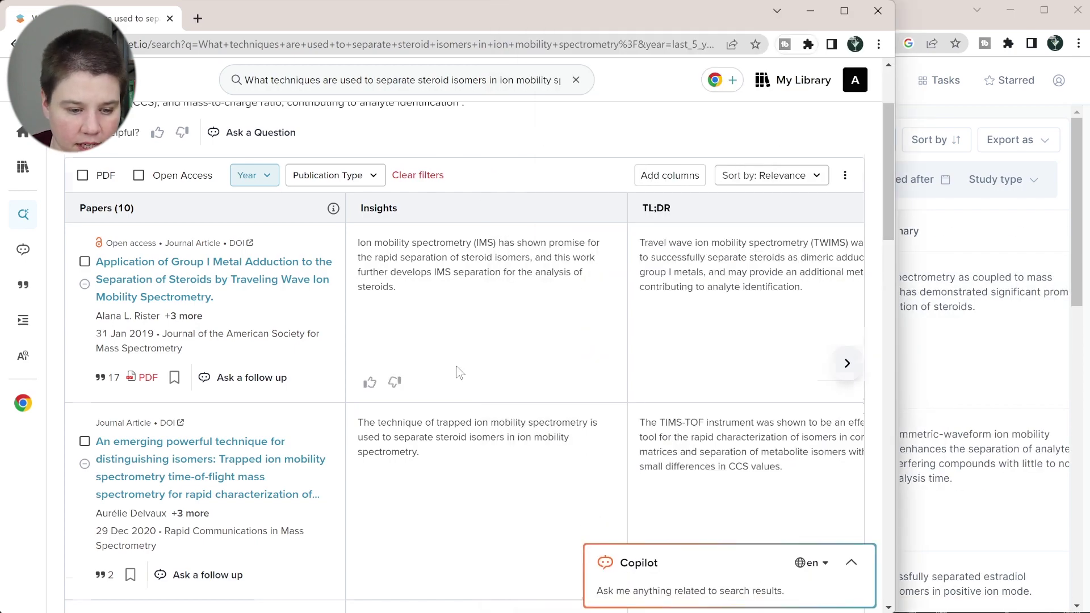
pyautogui.scroll(-5, 460, 372)
pyautogui.scroll(-12, 460, 372)
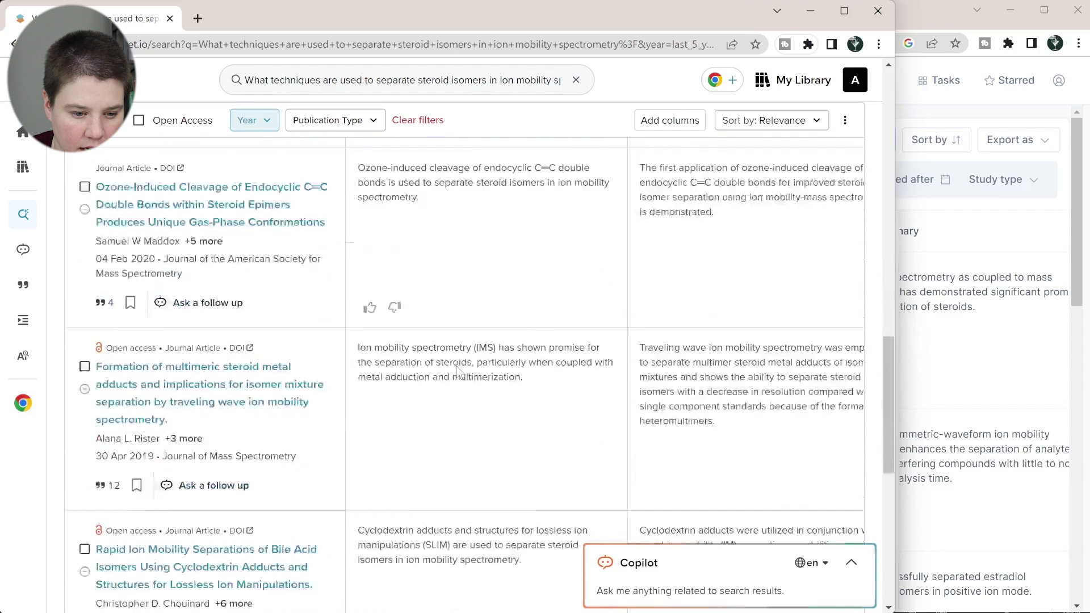
pyautogui.scroll(-1, 460, 373)
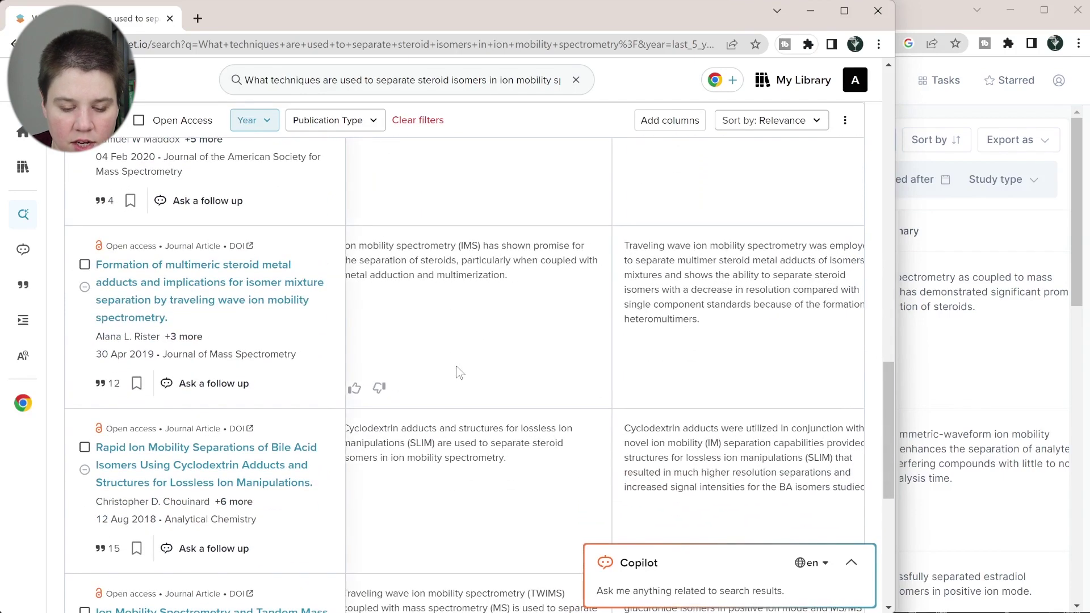
pyautogui.scroll(1, 465, 369)
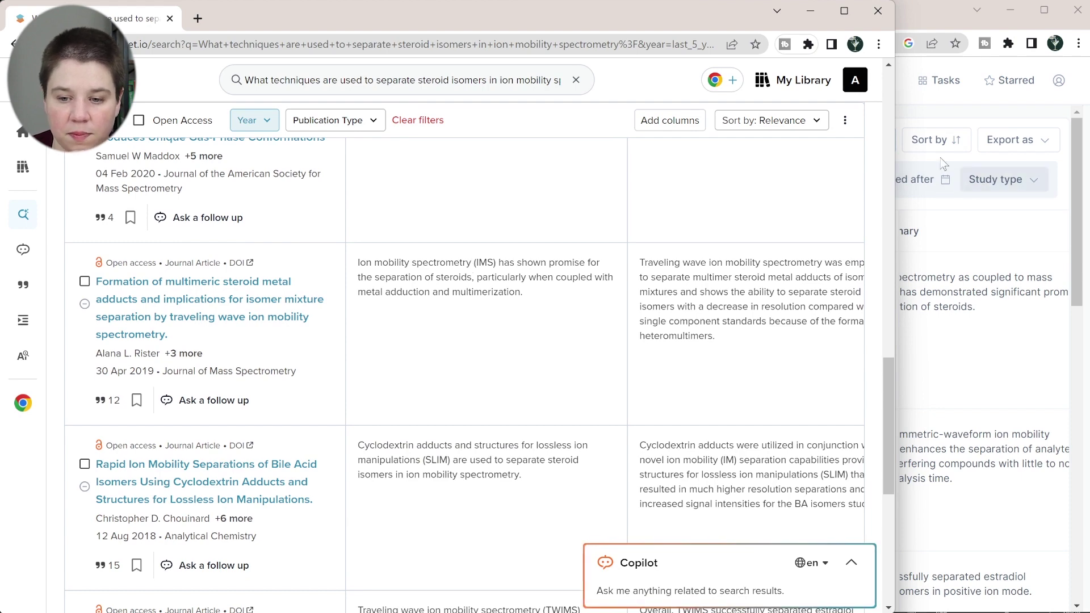
# - Resize both windows so SciSpace sits on the left and Elicit on the right
pyautogui.click(938, 107)
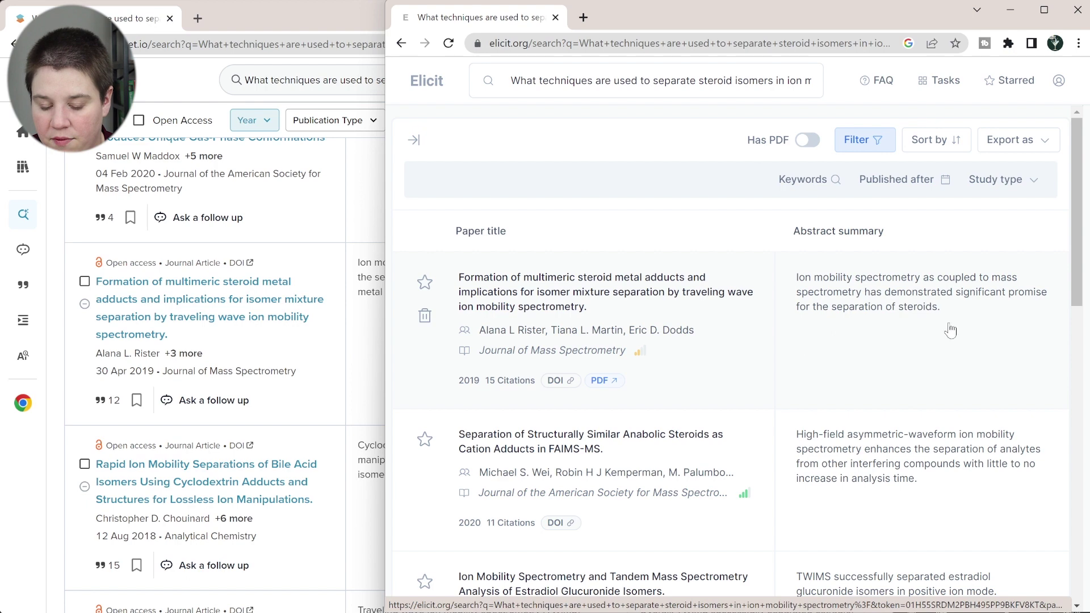
pyautogui.hscroll(3, 924, 328)
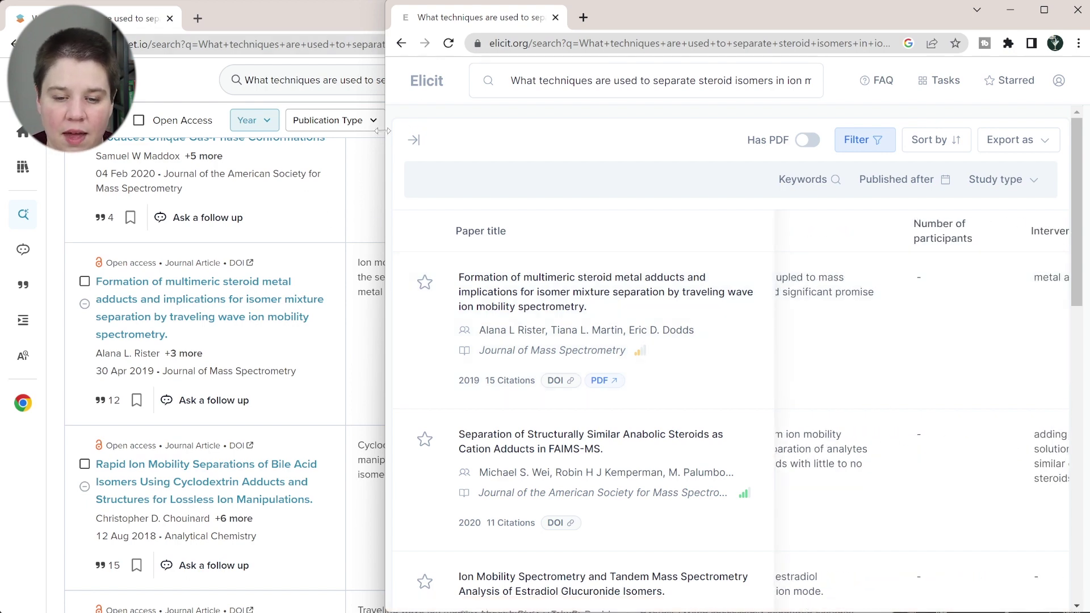
pyautogui.moveTo(381, 131); pyautogui.dragTo(547, 117)
pyautogui.click(312, 7)
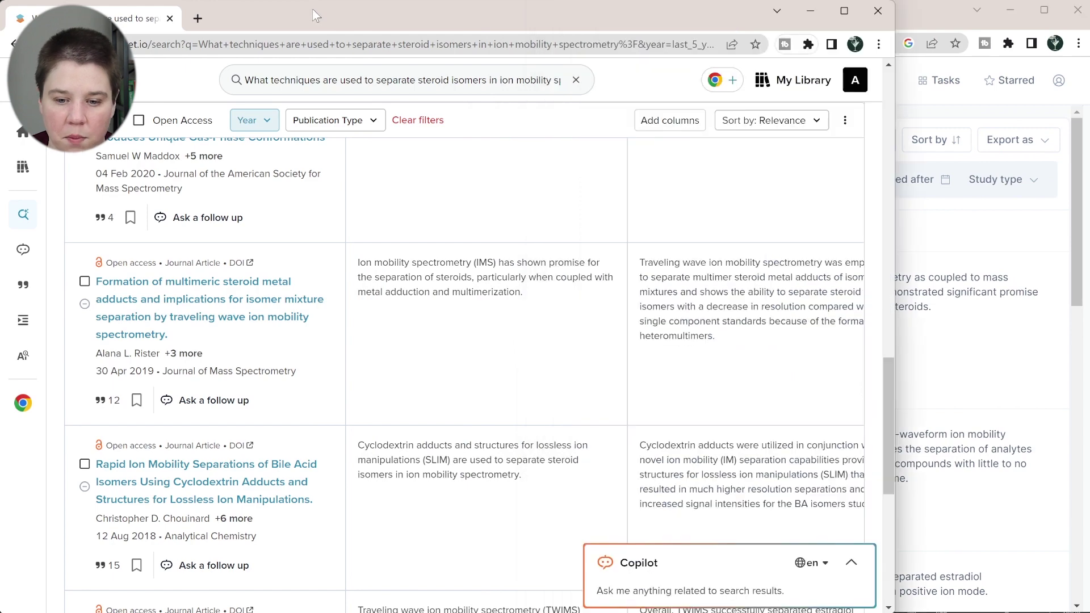
pyautogui.moveTo(895, 172); pyautogui.dragTo(548, 179)
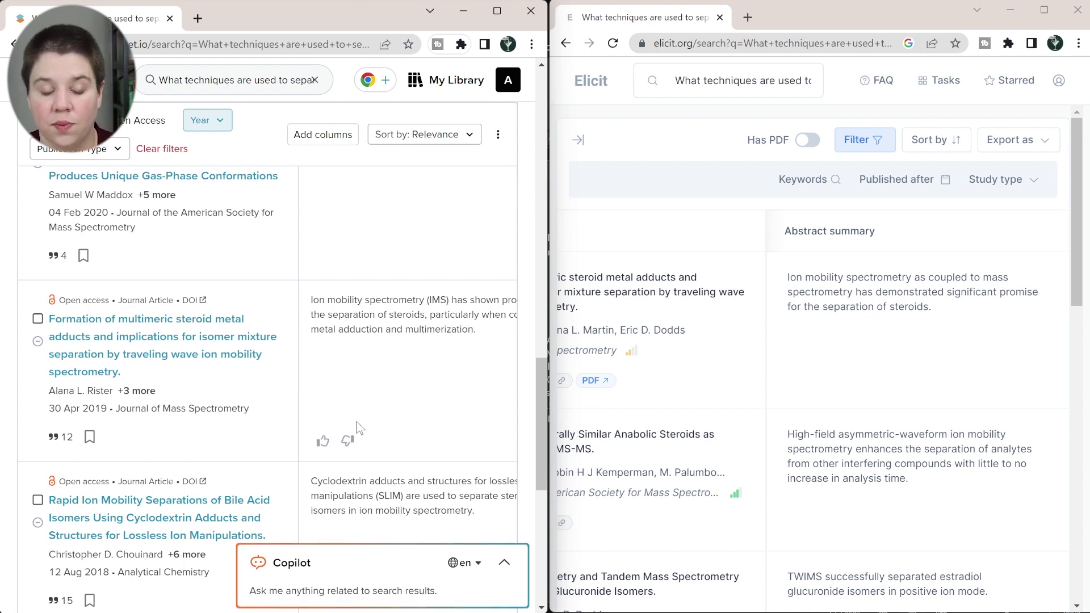
pyautogui.hscroll(3, 357, 426)
pyautogui.hscroll(-5, 358, 427)
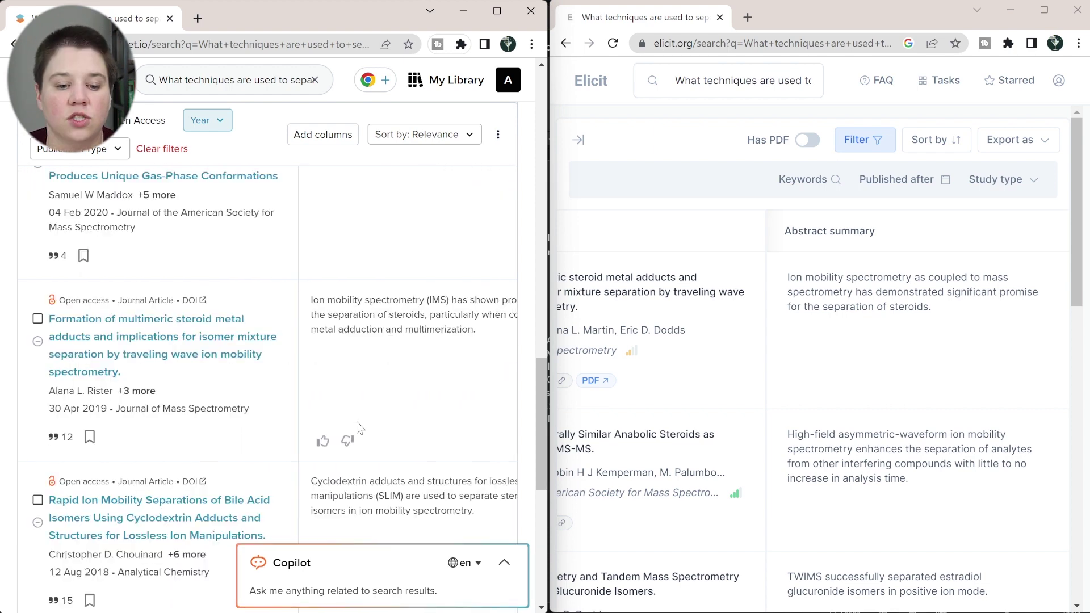
pyautogui.scroll(2, 358, 427)
pyautogui.scroll(10, 356, 421)
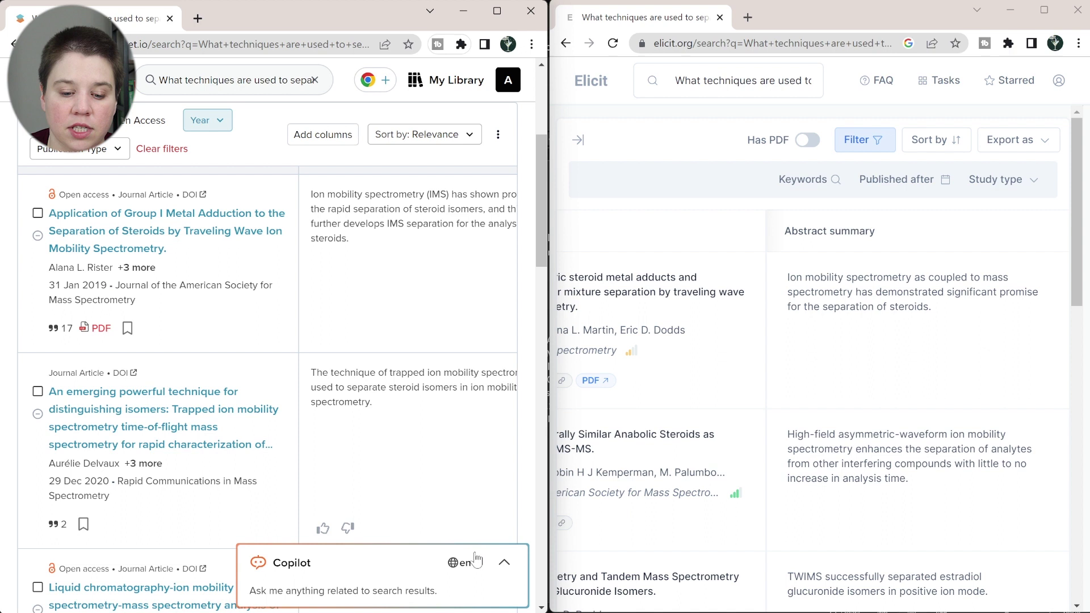
# - Expand SciSpace Copilot's suggested questions and open Elicit's top-paper summary
pyautogui.click(504, 567)
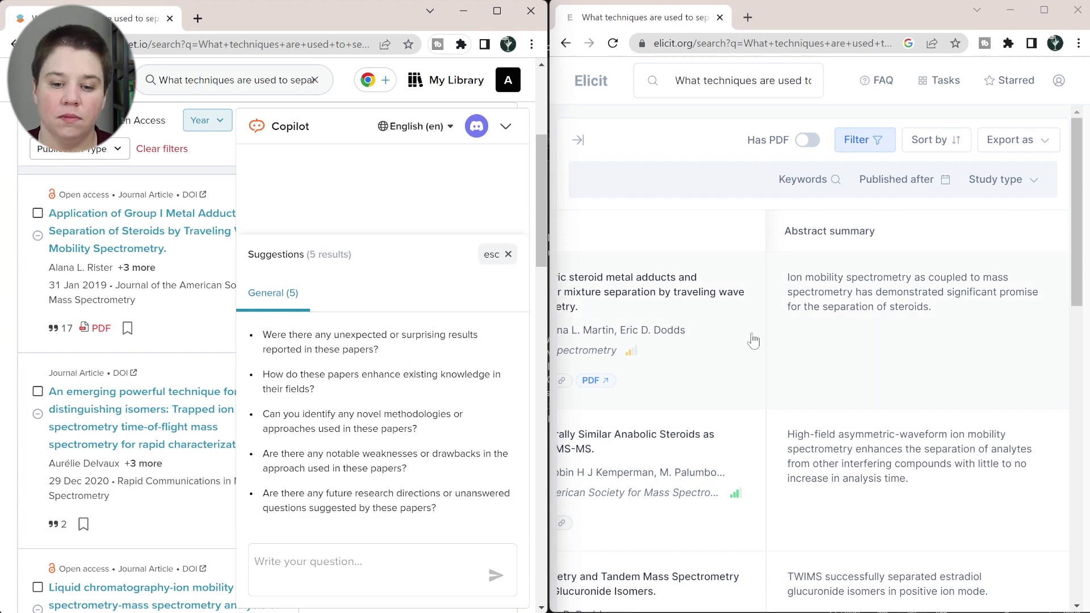
pyautogui.hscroll(-5, 843, 406)
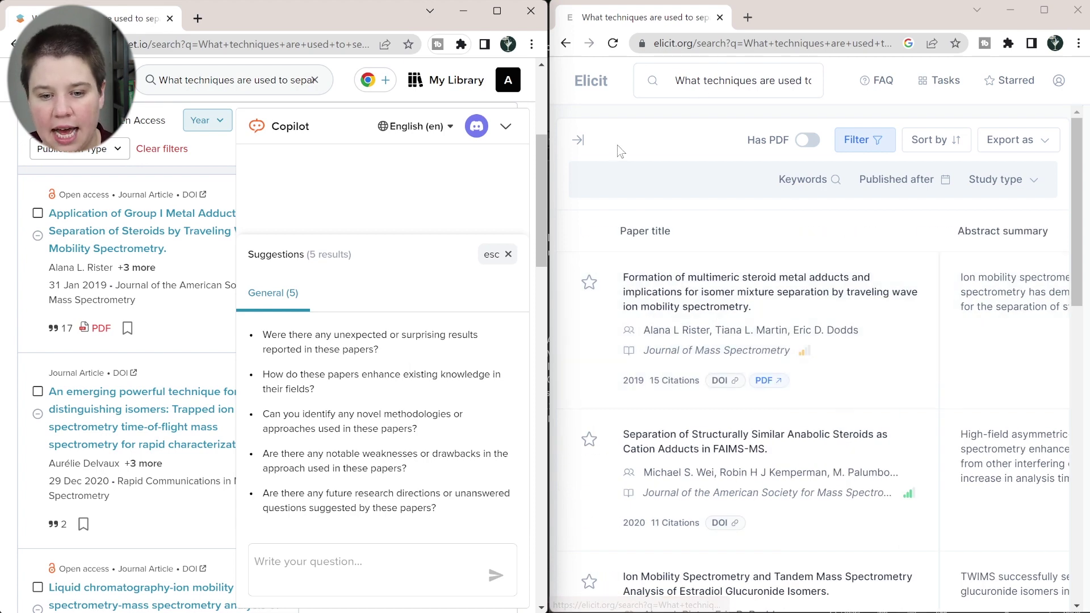
pyautogui.click(578, 140)
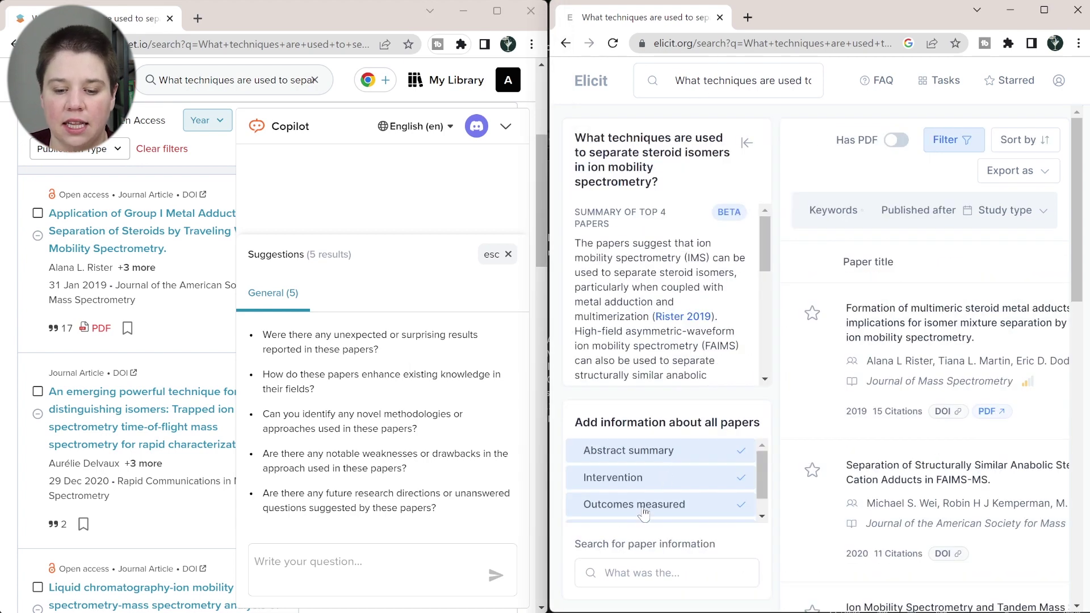
# - Ask SciSpace Copilot how these papers enhance existing knowledge
pyautogui.click(634, 577)
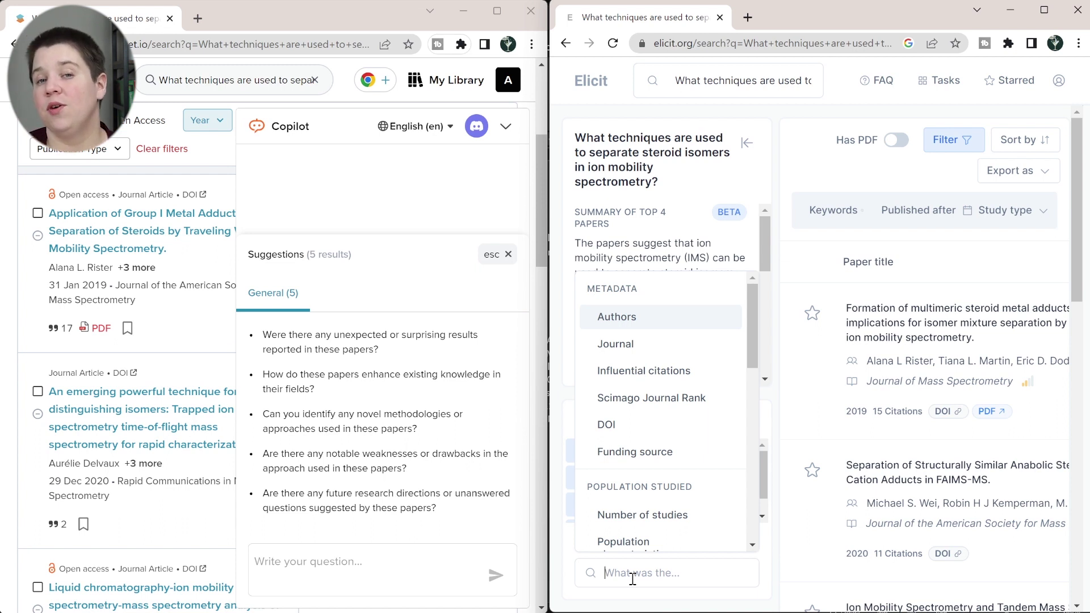
pyautogui.click(273, 381)
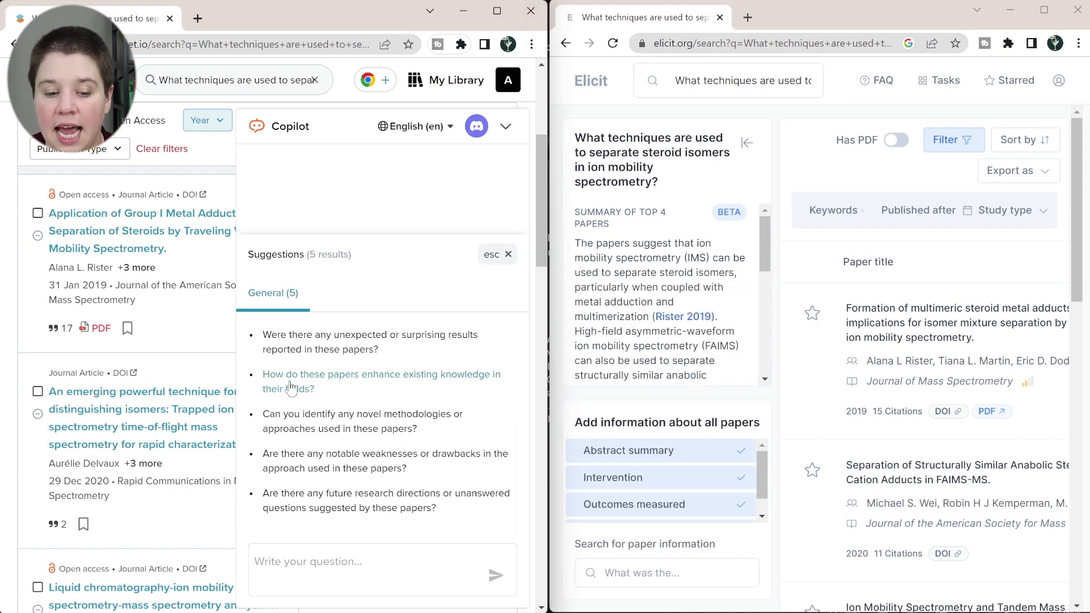
pyautogui.click(430, 375)
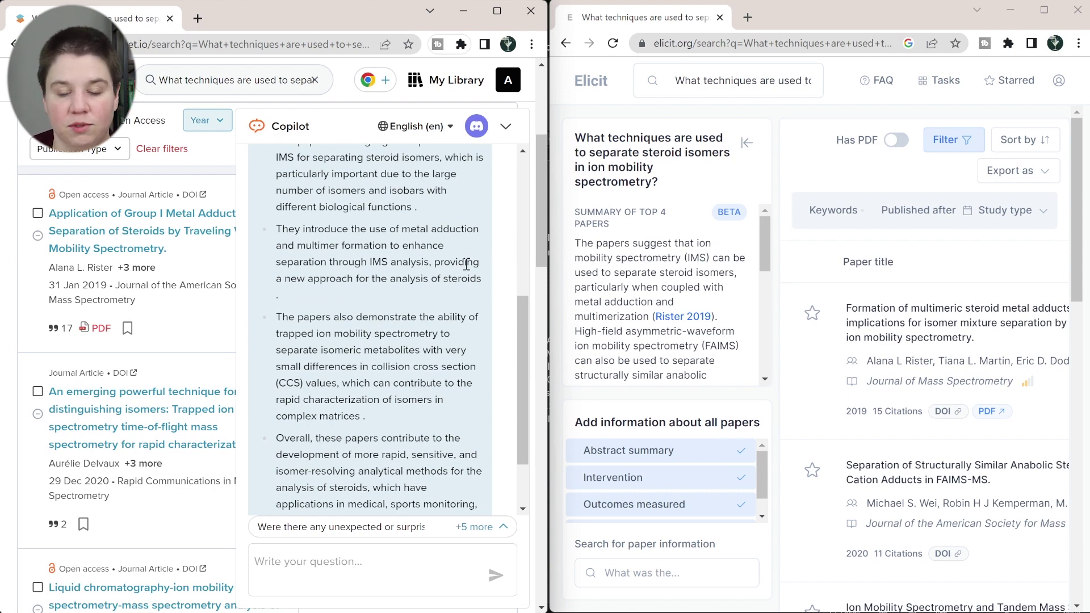
# - Collapse the Copilot chat and scroll back up to SciSpace's search summary
pyautogui.click(506, 126)
pyautogui.scroll(3, 399, 344)
pyautogui.scroll(1, 399, 343)
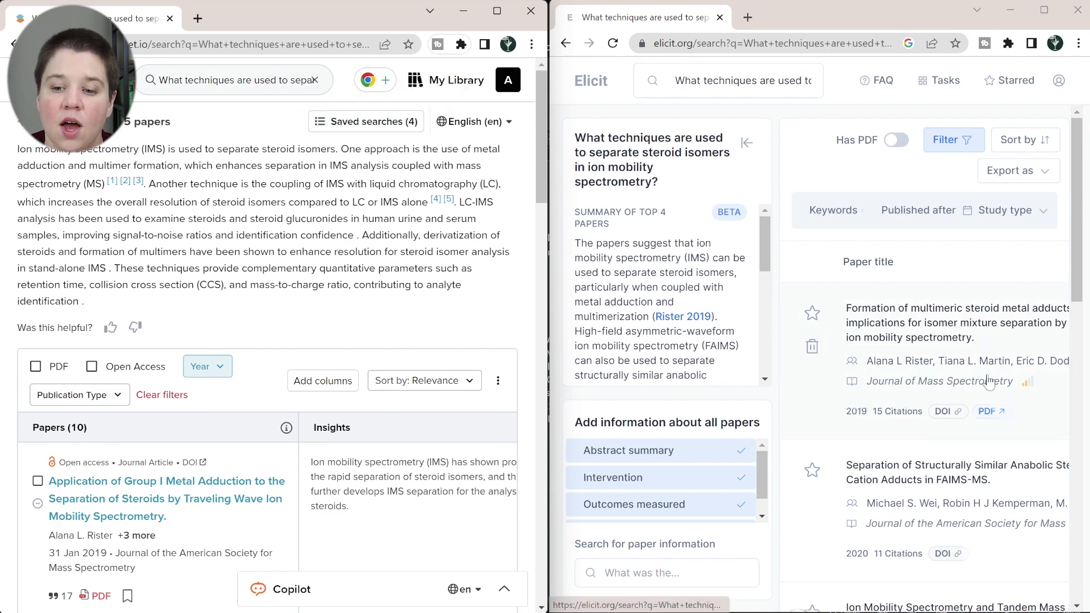
pyautogui.hscroll(5, 990, 382)
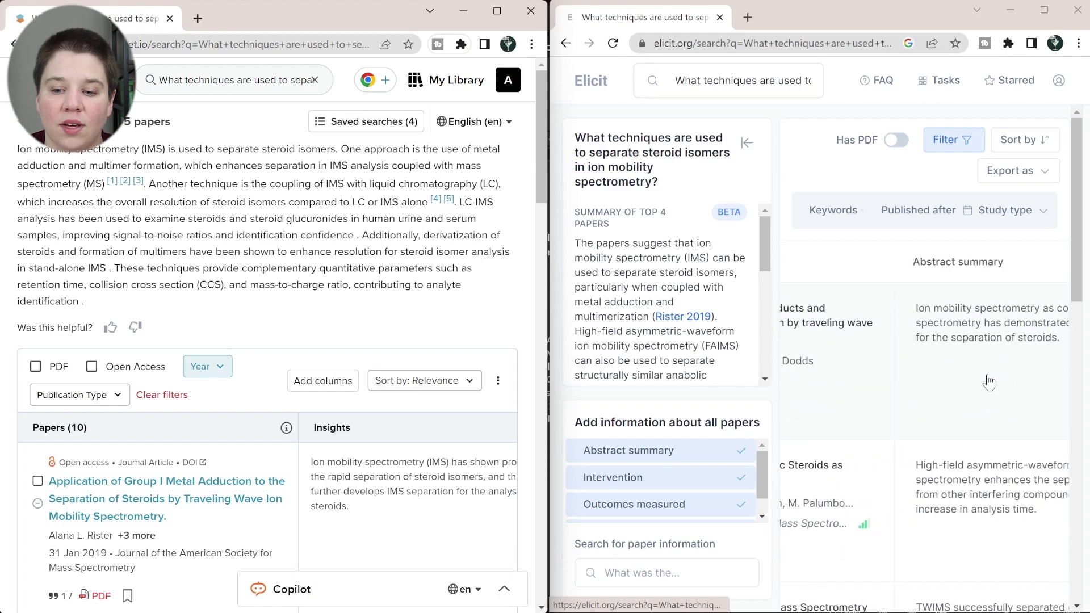
pyautogui.click(1031, 171)
pyautogui.click(929, 175)
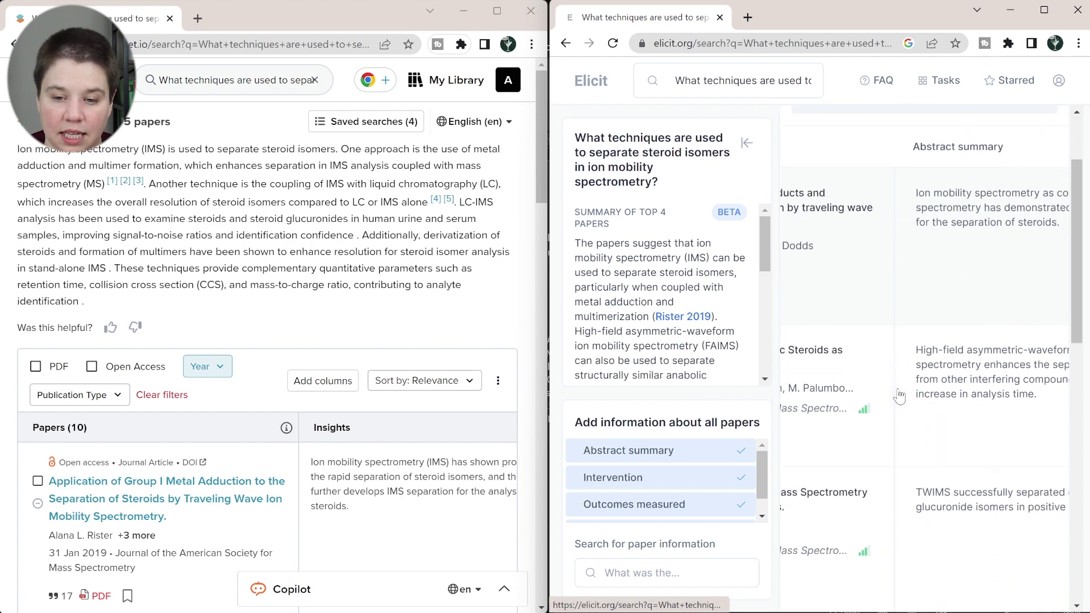
pyautogui.hscroll(5, 900, 397)
pyautogui.hscroll(-5, 900, 396)
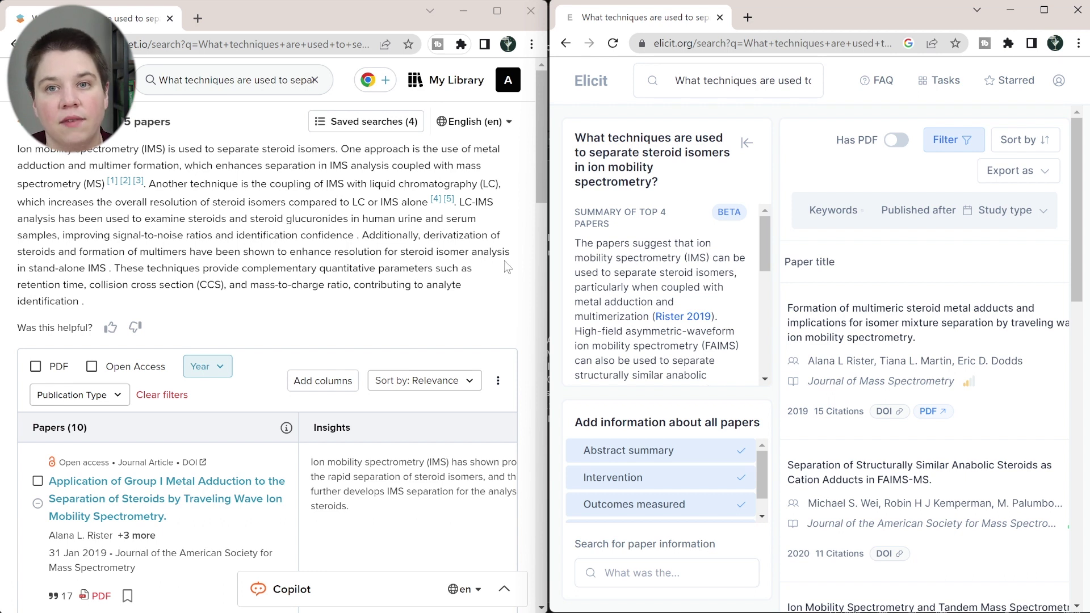
pyautogui.click(498, 381)
# - Export SciSpace results as CSV and open it in Excel, then export Elicit results as CSV
pyautogui.click(423, 412)
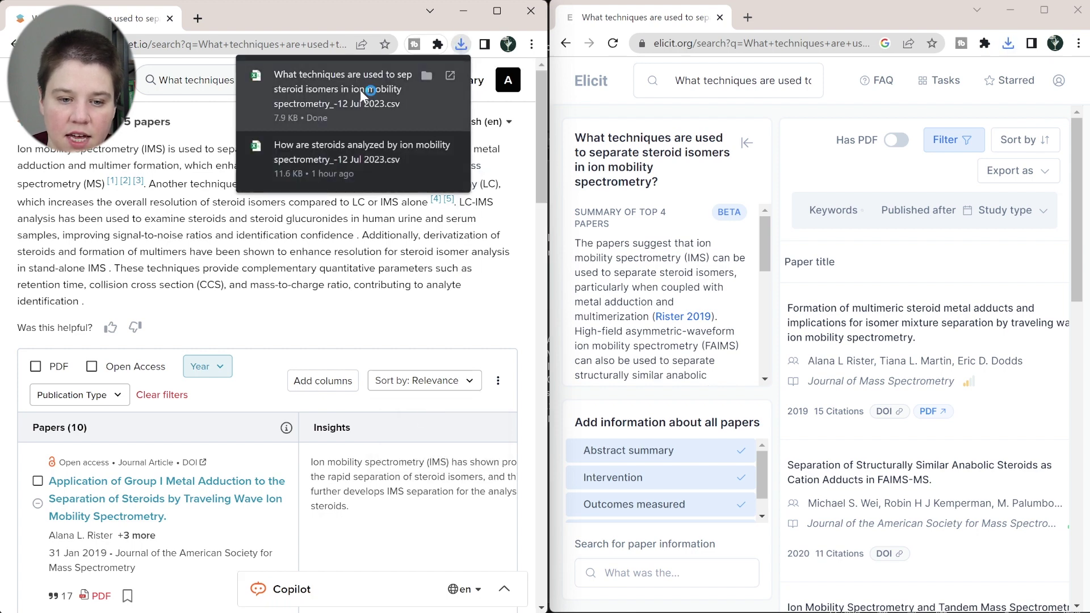
pyautogui.click(360, 89)
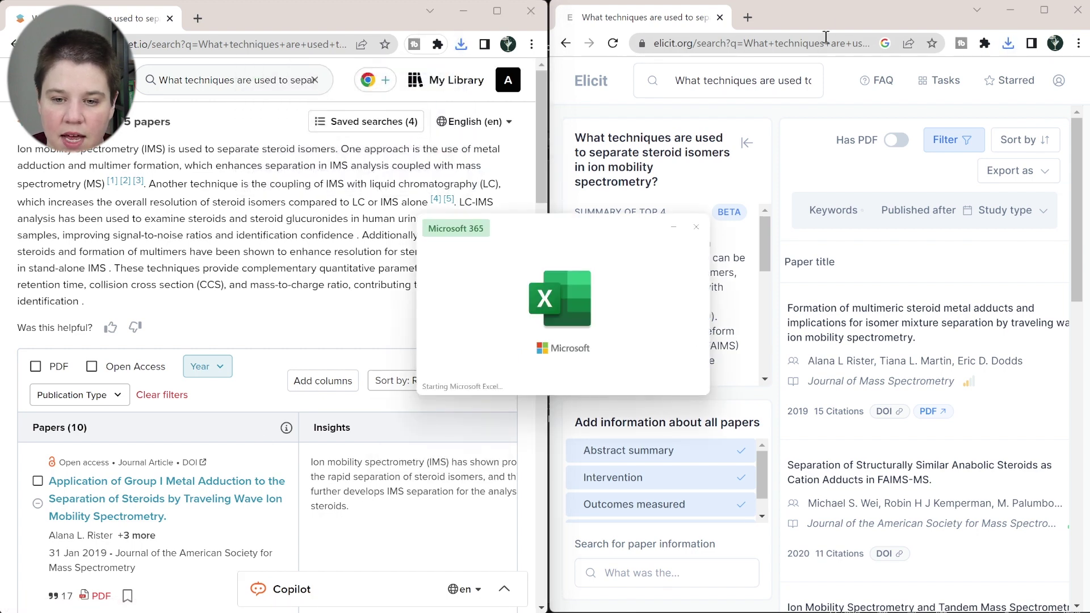
pyautogui.click(1014, 171)
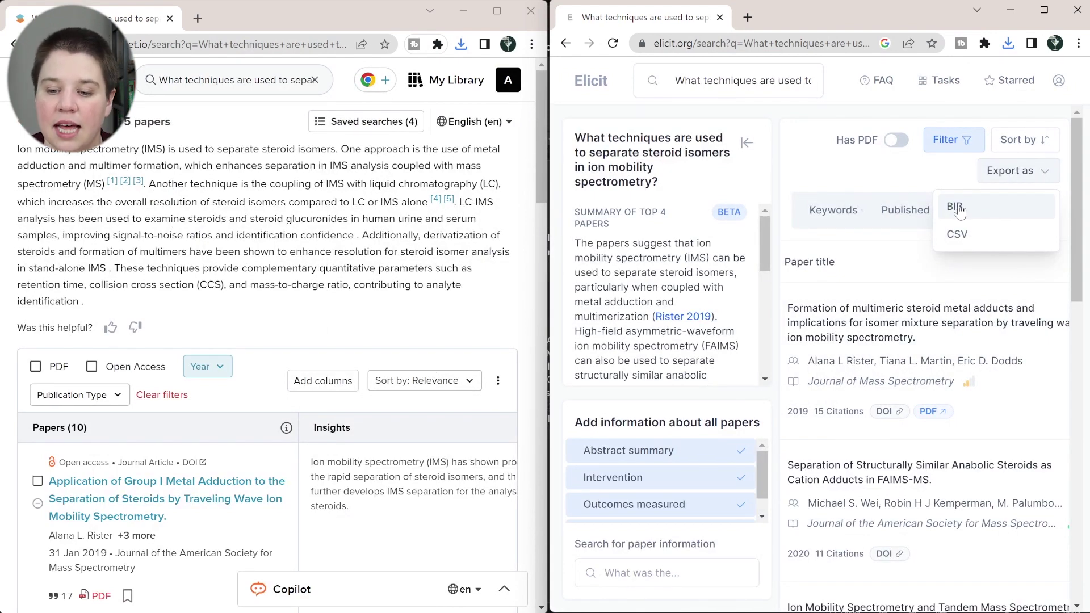
pyautogui.click(958, 234)
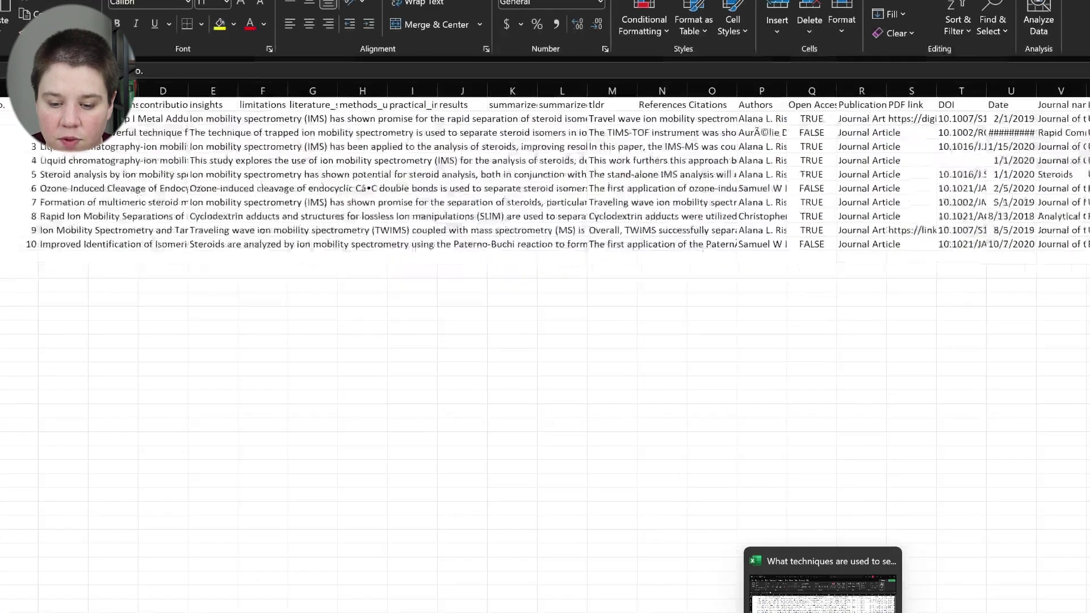
# - Auto-fit columns C through L of the SciSpace CSV to their contents
pyautogui.click(744, 590)
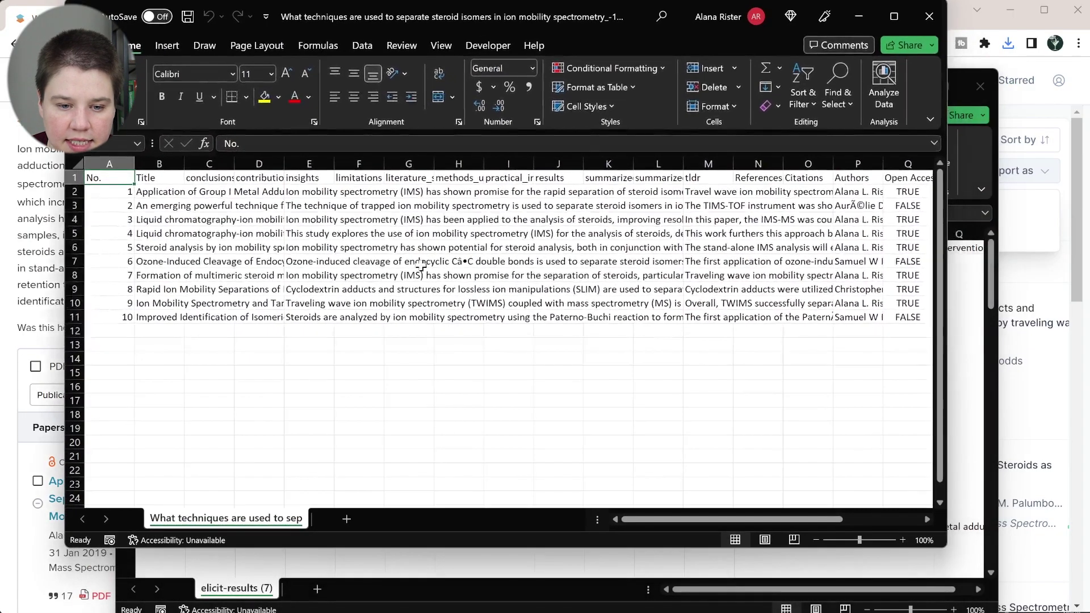
pyautogui.click(441, 414)
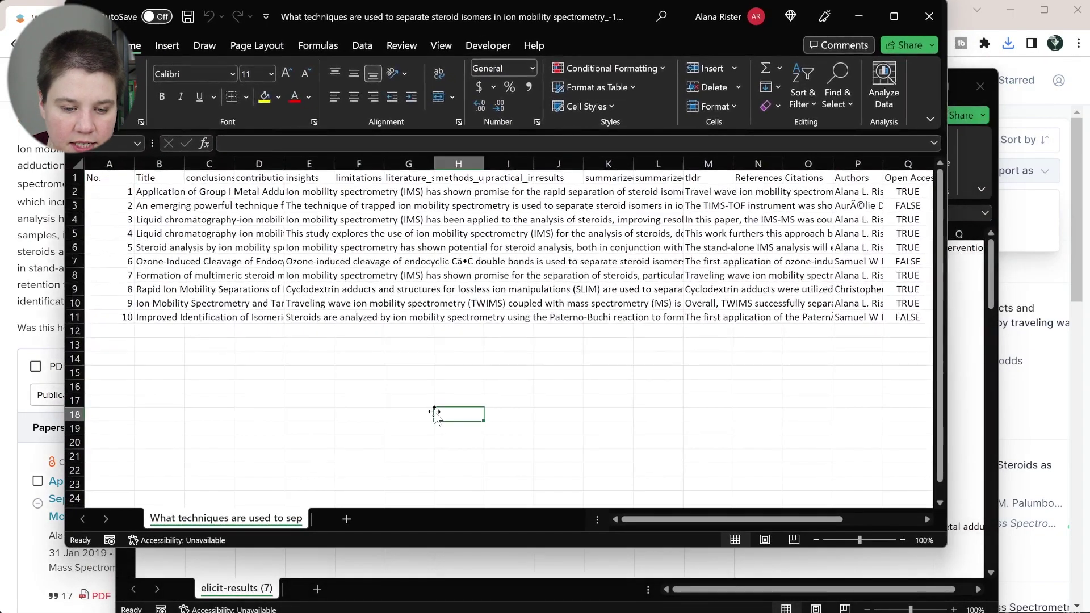
pyautogui.hscroll(1, 438, 219)
pyautogui.hscroll(-1, 438, 219)
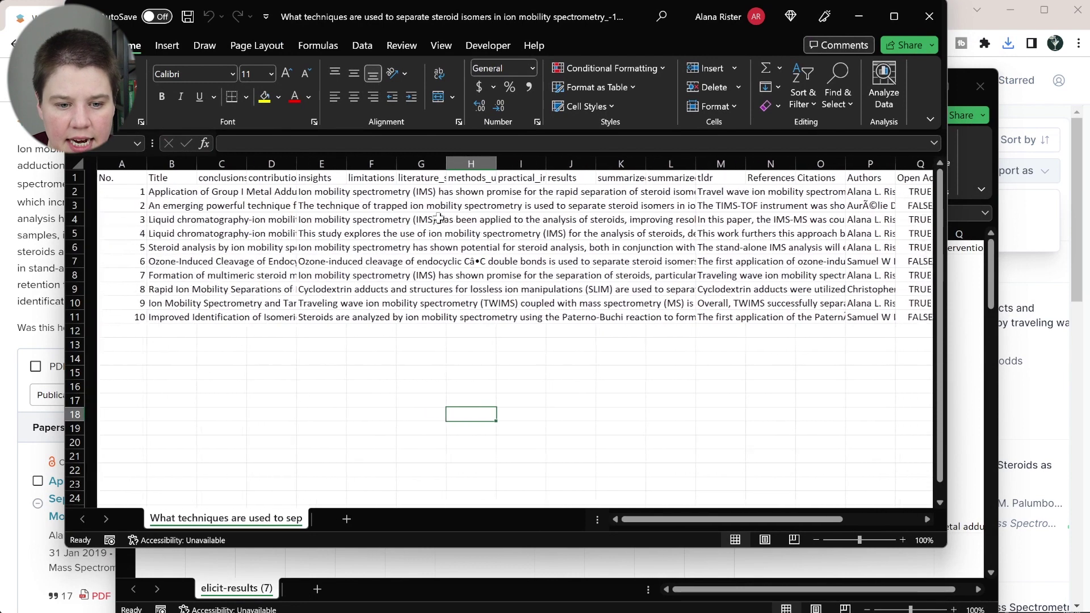
pyautogui.click(204, 166)
pyautogui.moveTo(204, 165); pyautogui.dragTo(632, 169)
pyautogui.doubleClick(635, 166)
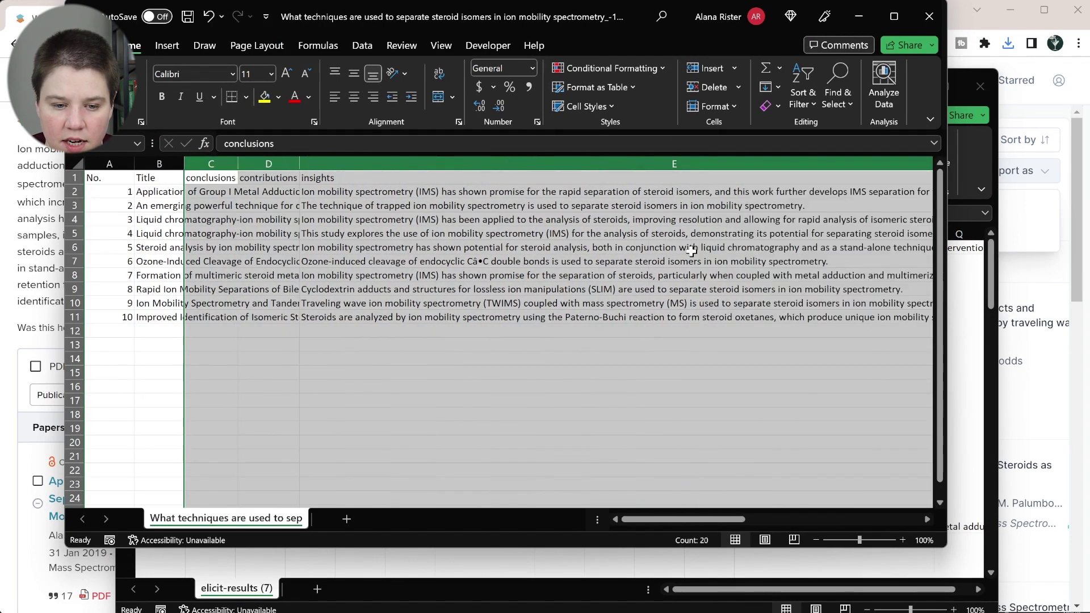
# - Inspect cells F2–I2, the contributions column and the empty conclusions cells
pyautogui.hscroll(4, 699, 259)
pyautogui.hscroll(3, 699, 258)
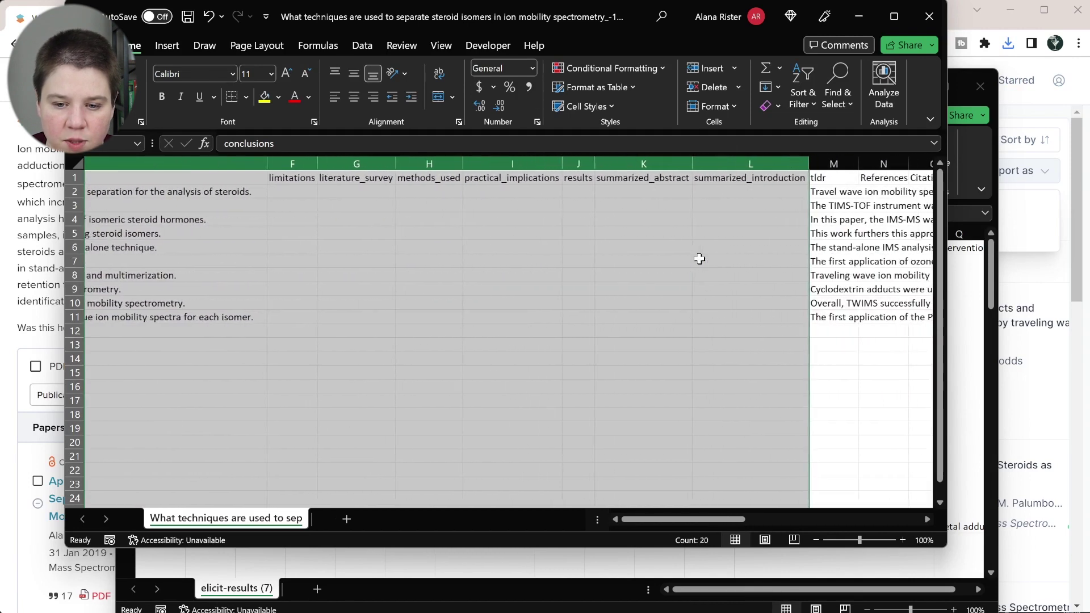
pyautogui.moveTo(287, 191); pyautogui.dragTo(770, 317)
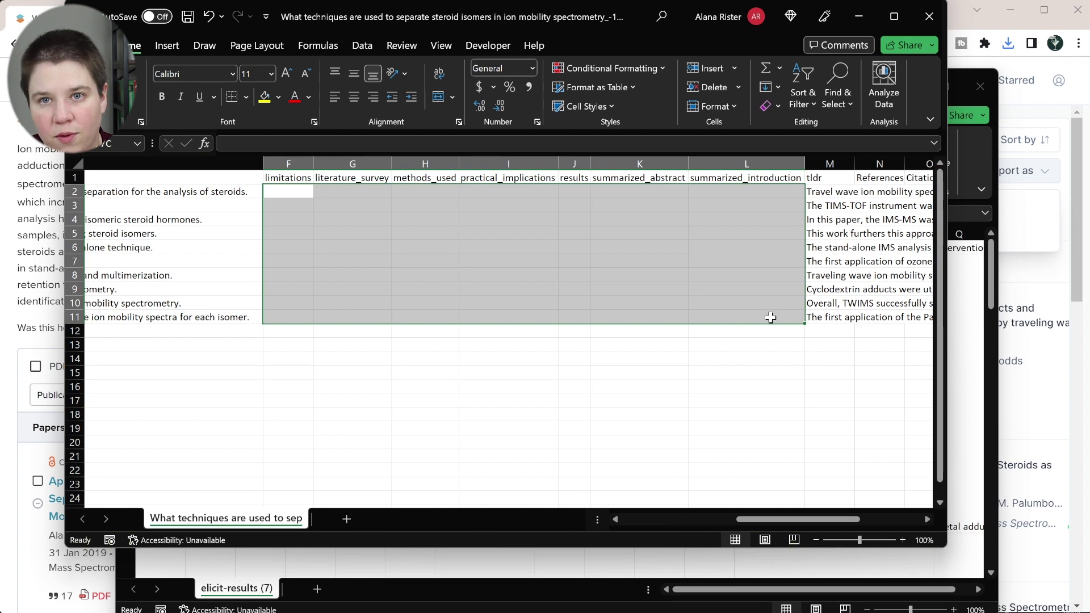
pyautogui.hscroll(-7, 771, 318)
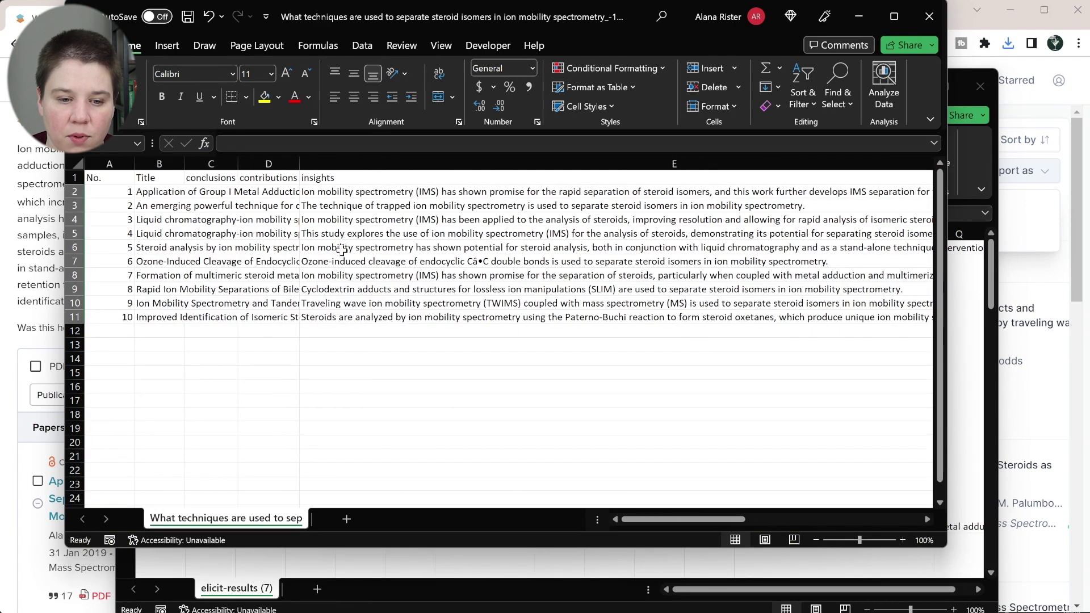
pyautogui.click(255, 192)
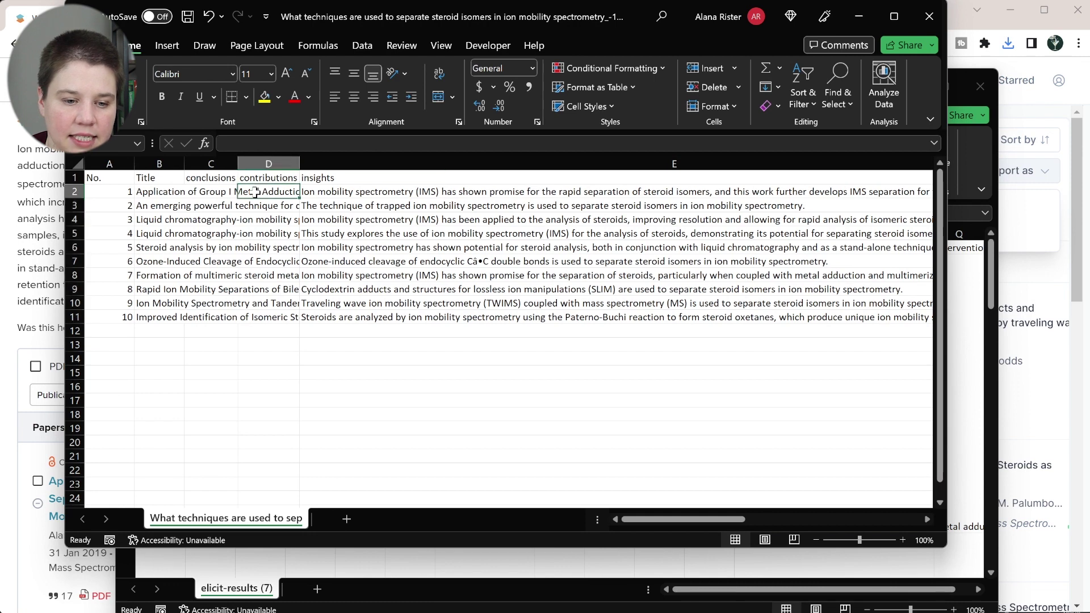
pyautogui.click(209, 192)
pyautogui.moveTo(206, 274); pyautogui.dragTo(210, 192)
# - Auto-fit the tldr column and scroll across to read the summaries
pyautogui.click(394, 247)
pyautogui.hscroll(5, 394, 248)
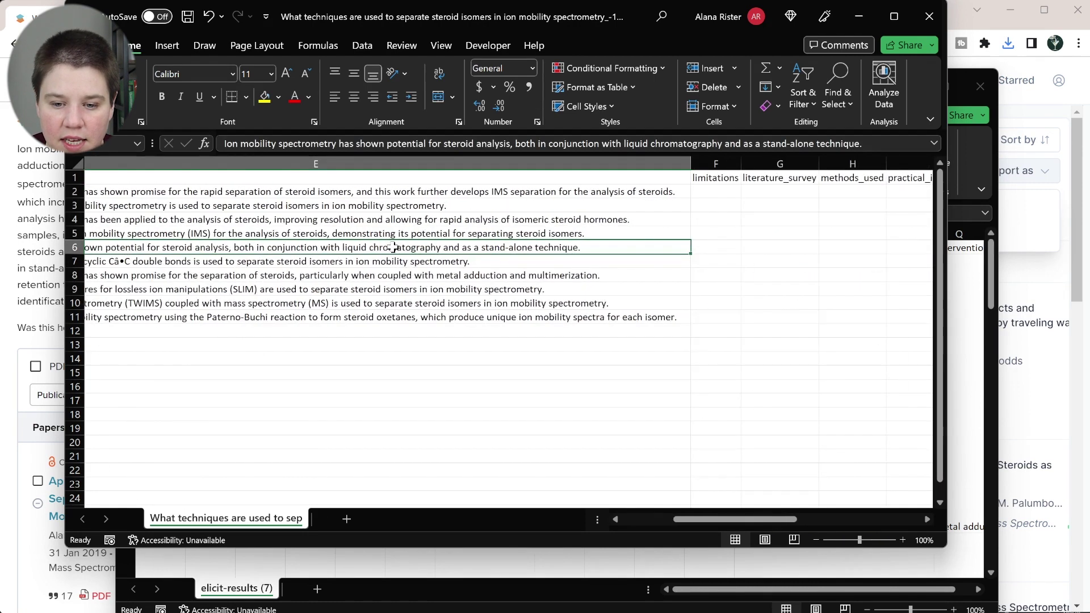
pyautogui.hscroll(2, 393, 248)
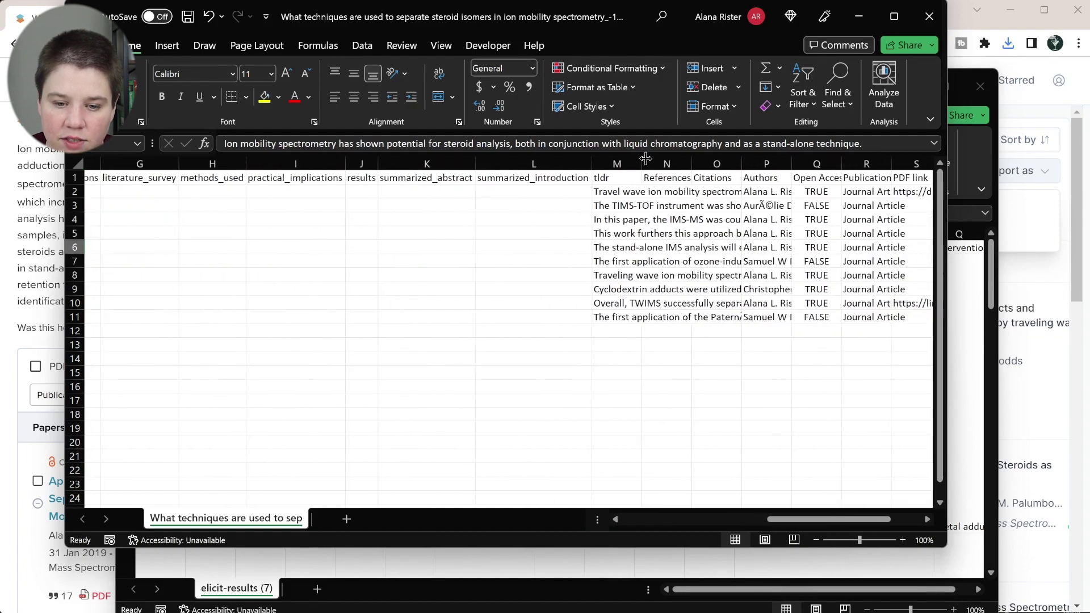
pyautogui.doubleClick(642, 164)
pyautogui.hscroll(6, 689, 262)
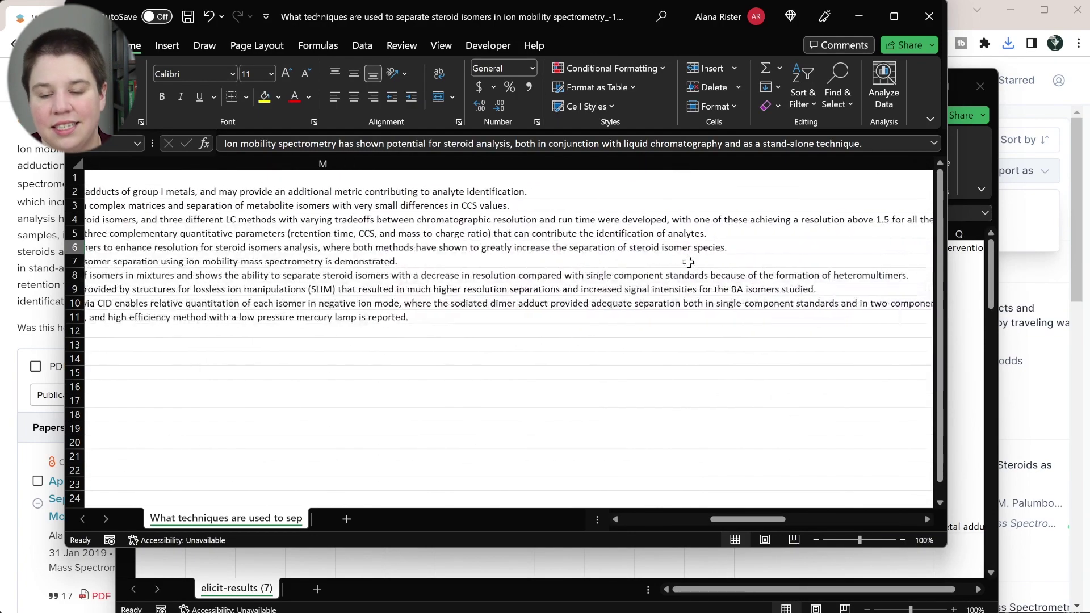
pyautogui.hscroll(5, 688, 262)
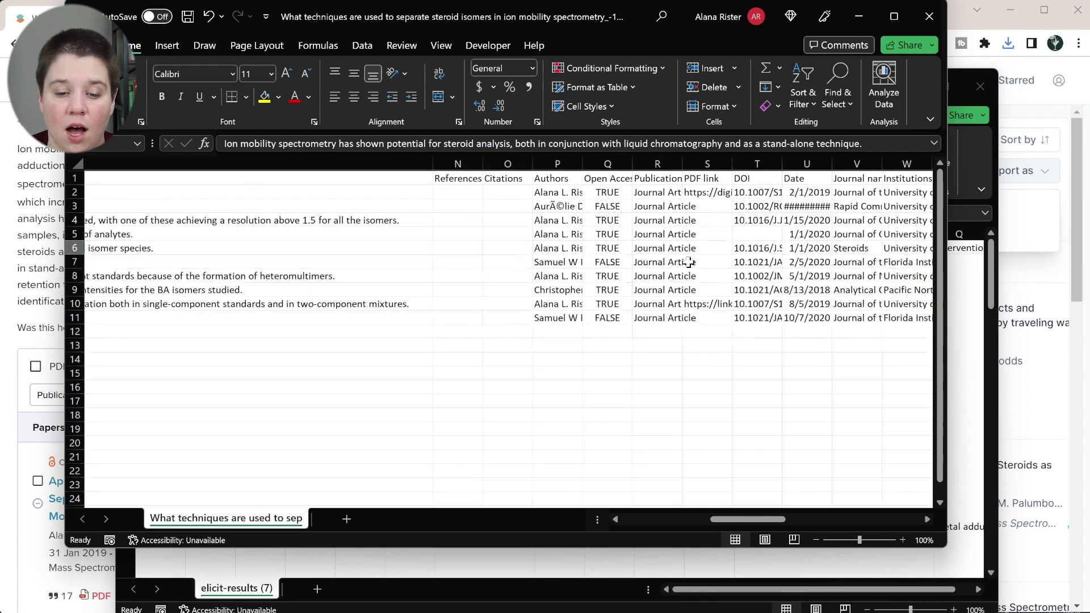
pyautogui.hscroll(1, 688, 261)
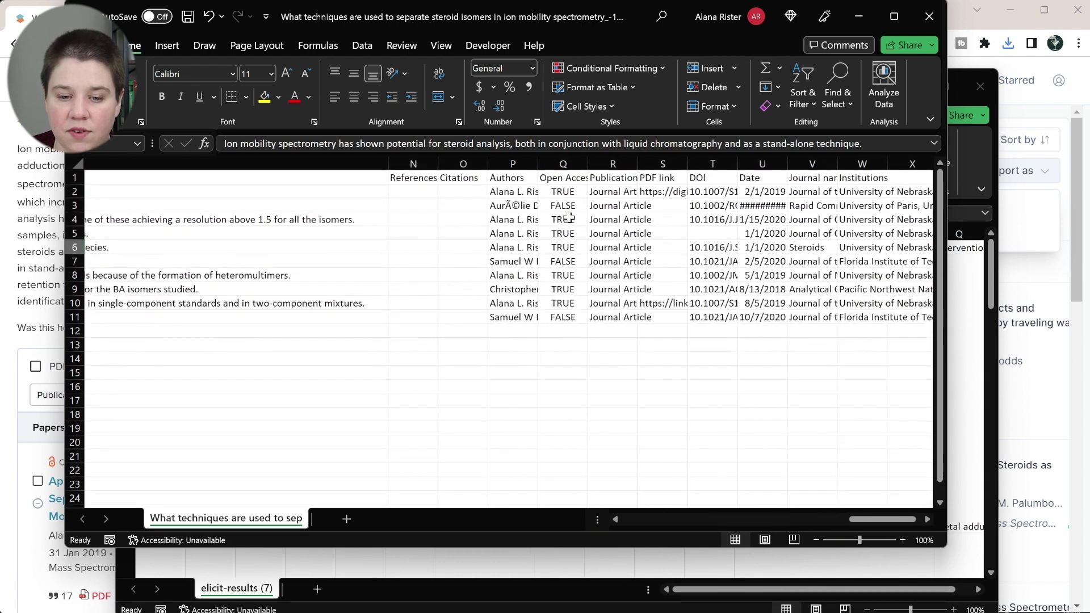
pyautogui.hscroll(1, 575, 225)
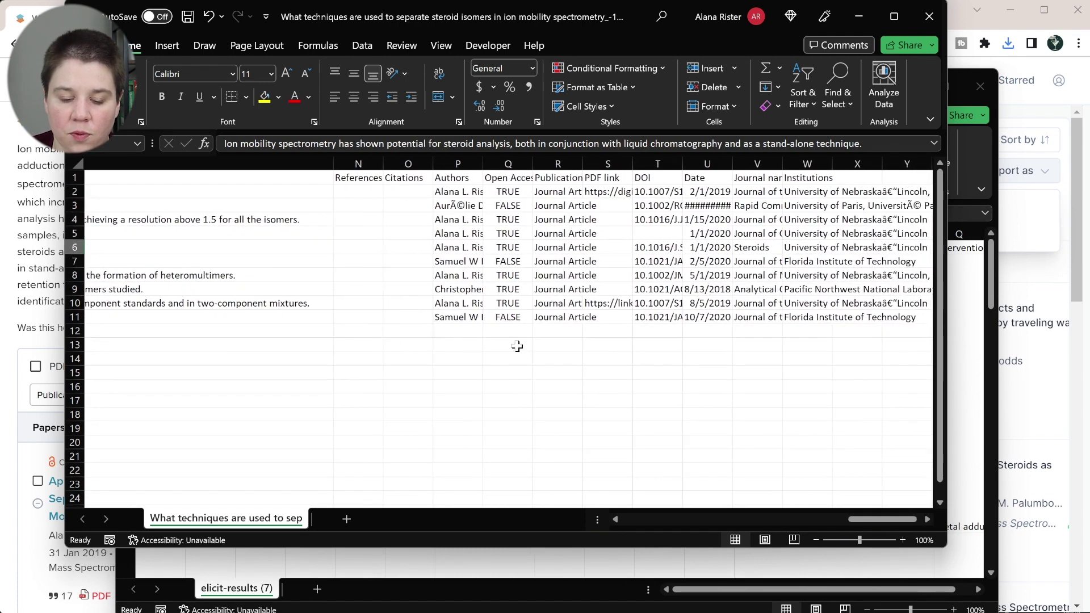
pyautogui.hscroll(2, 601, 353)
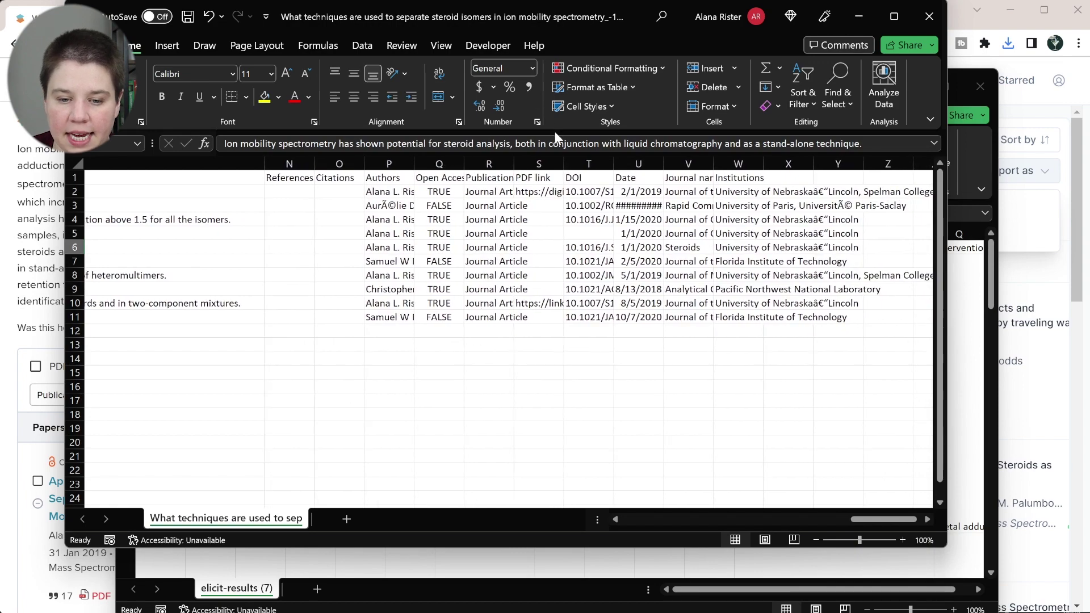
pyautogui.hscroll(3, 597, 313)
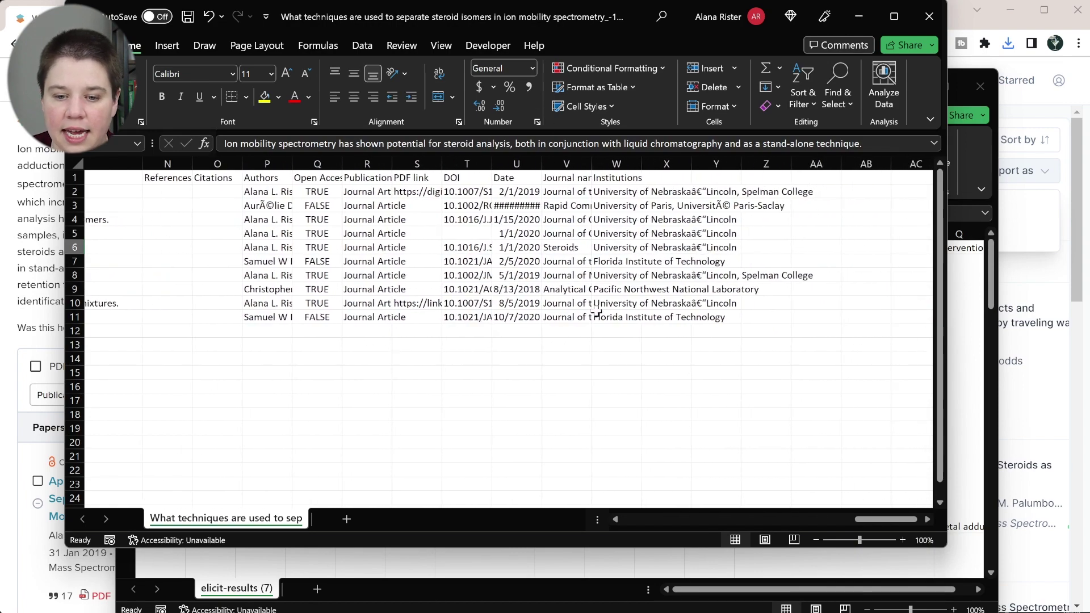
pyautogui.hscroll(-20, 257, 327)
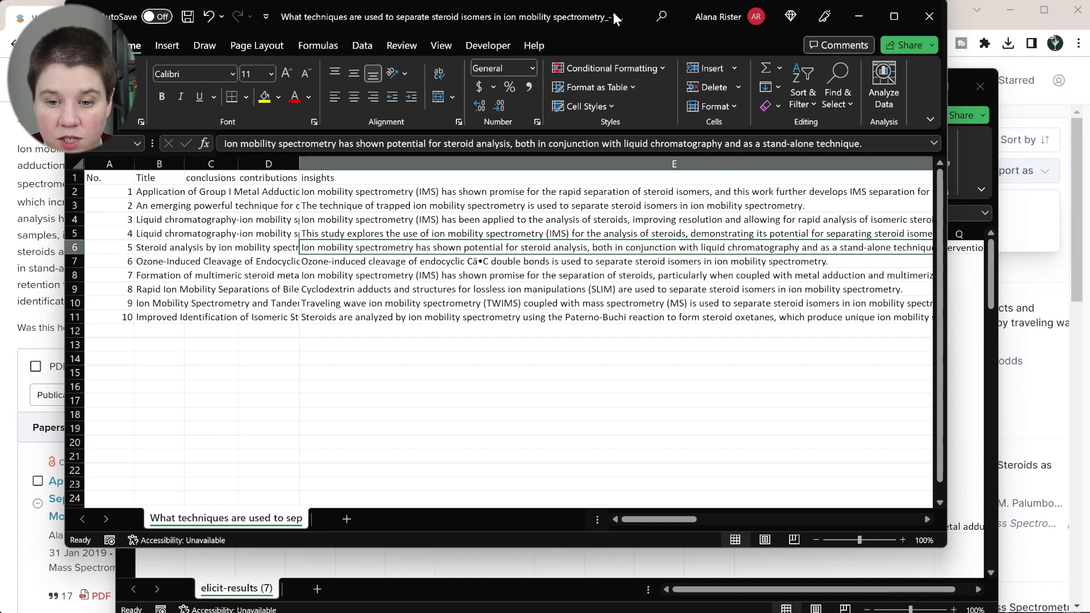
# - Switch to the elicit-results (7) sheet and widen column L to show the Semantic Scholar URLs
pyautogui.click(858, 17)
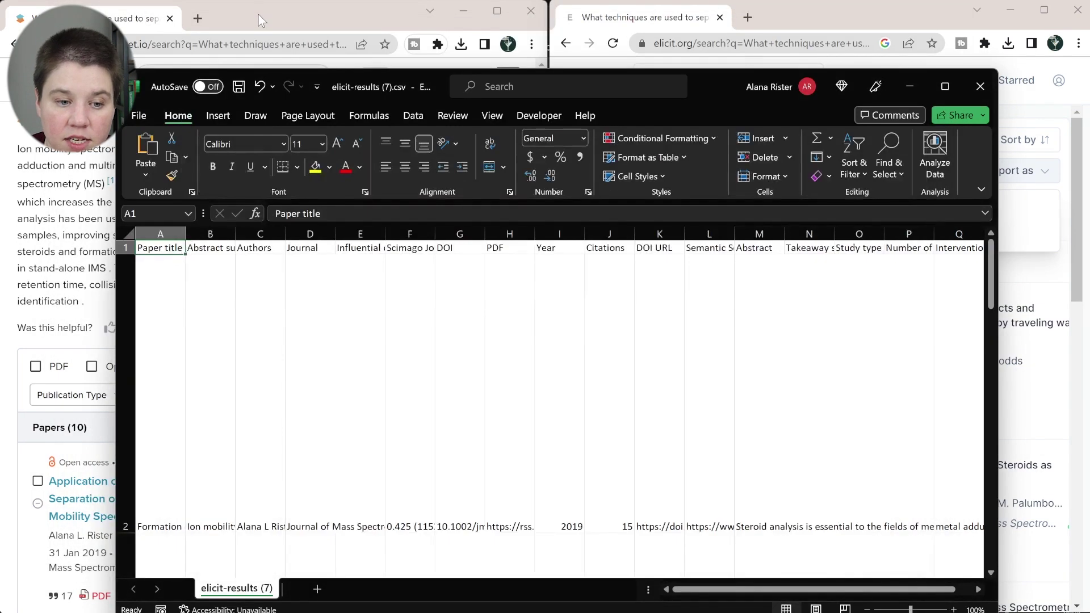
pyautogui.click(108, 448)
pyautogui.scroll(-3, 108, 447)
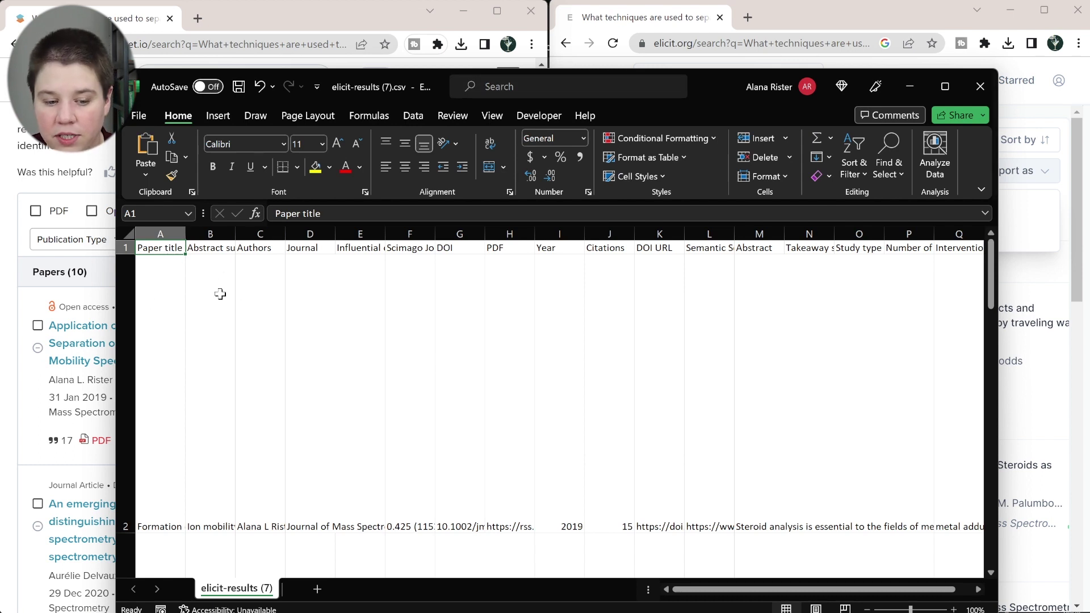
pyautogui.click(211, 234)
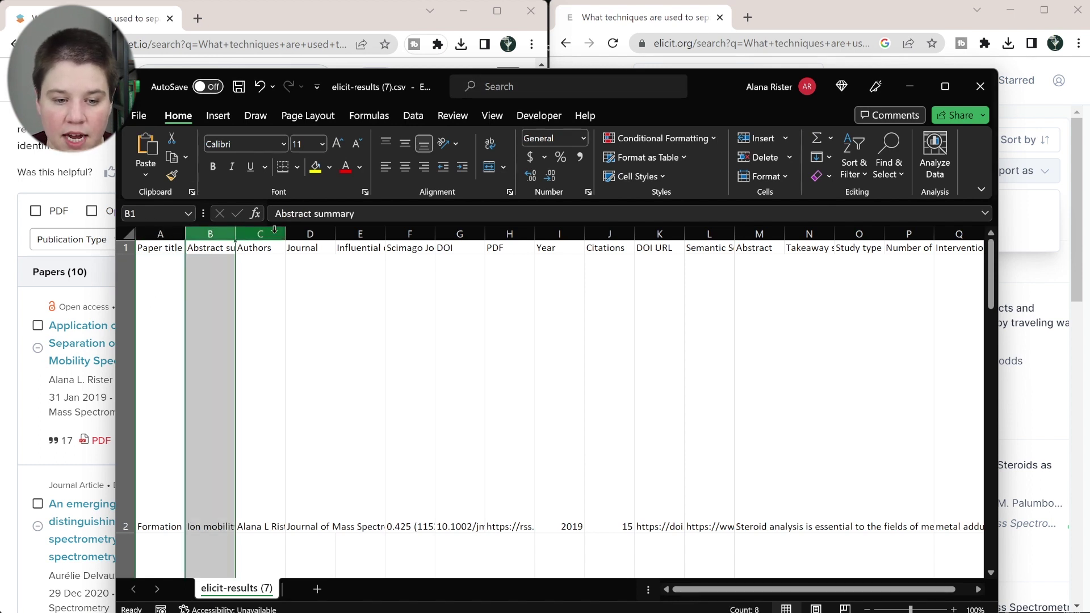
pyautogui.hscroll(2, 436, 260)
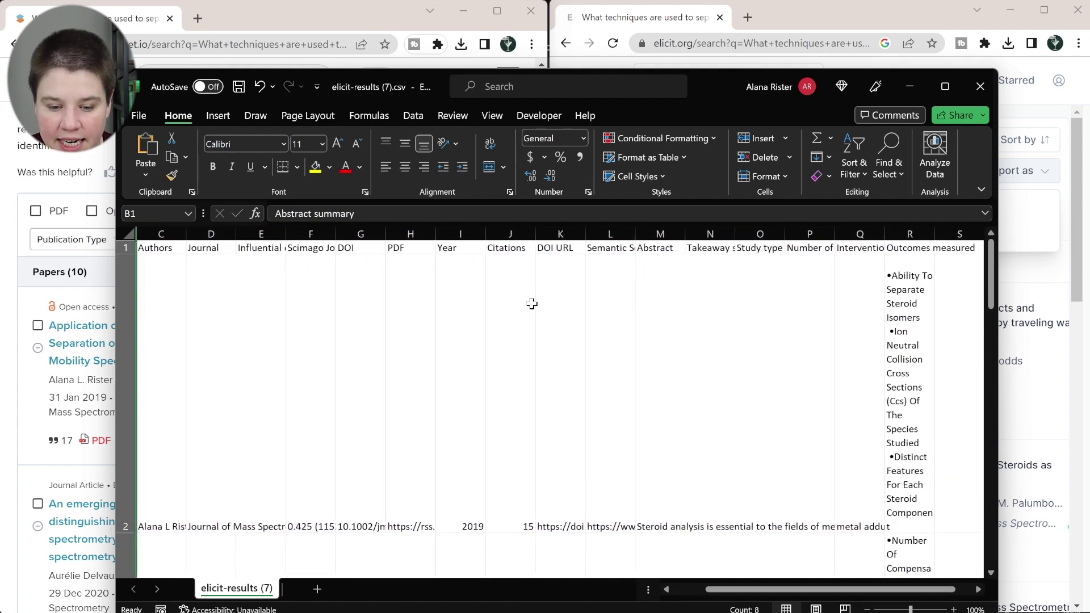
pyautogui.hscroll(2, 521, 356)
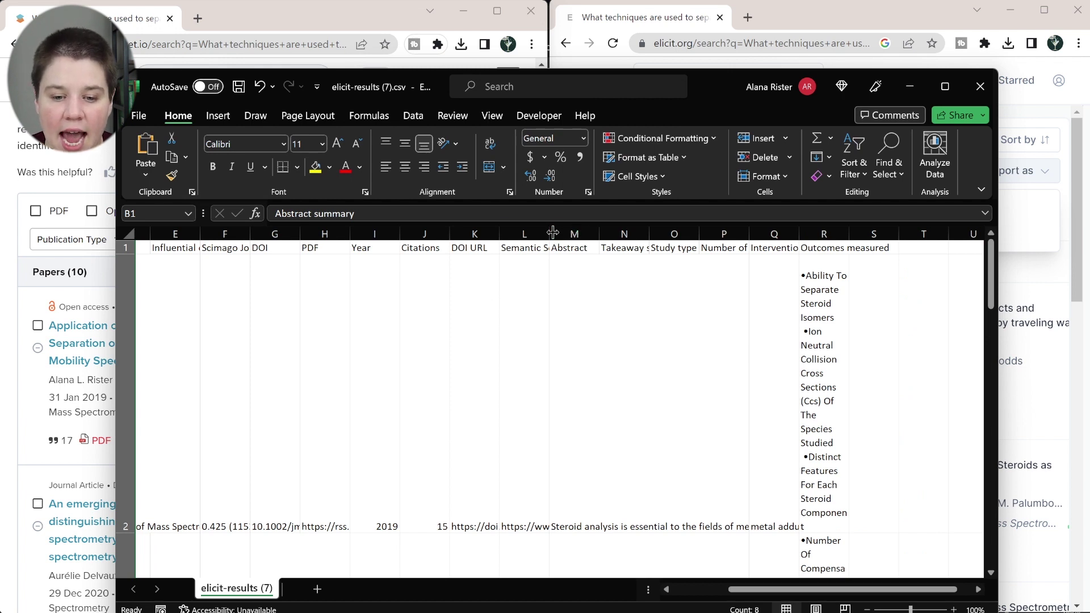
pyautogui.moveTo(551, 234); pyautogui.dragTo(900, 233)
# - Auto-fit columns M through R, Abstract to Outcomes measured
pyautogui.hscroll(6, 719, 438)
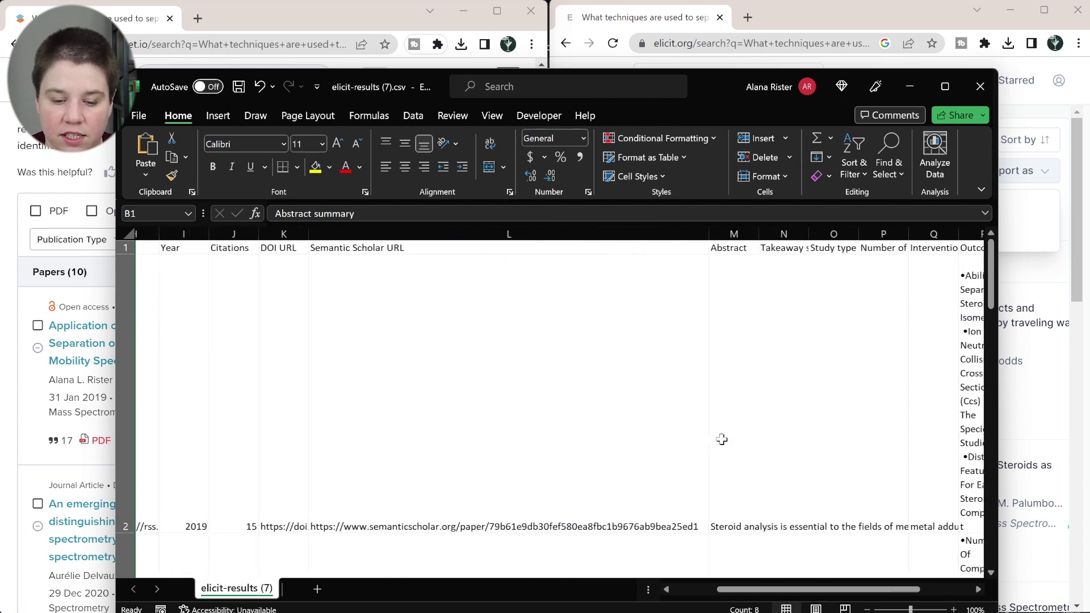
pyautogui.hscroll(5, 722, 439)
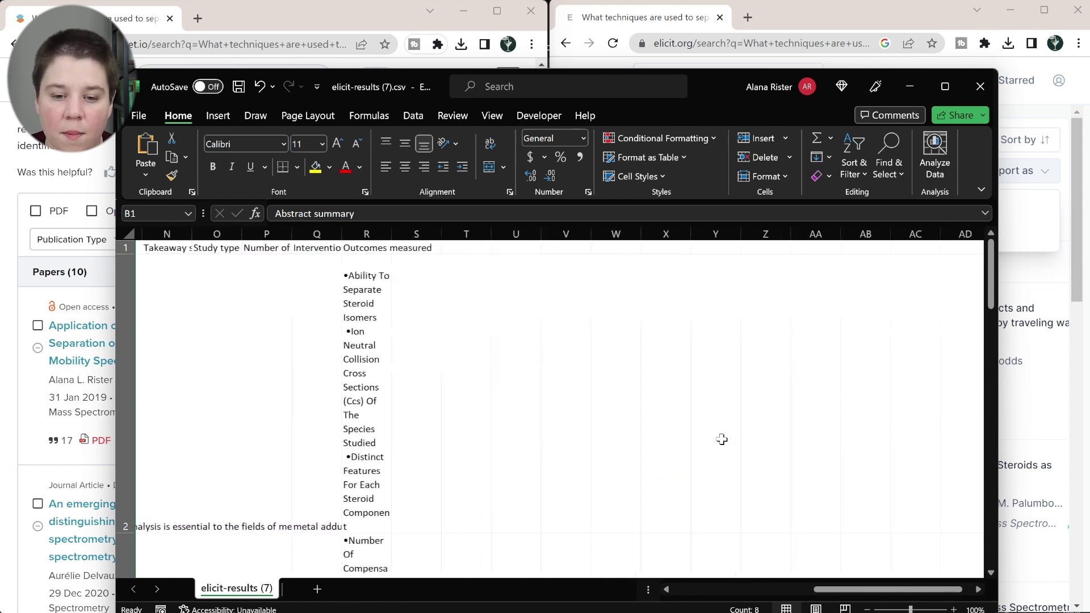
pyautogui.hscroll(-3, 434, 251)
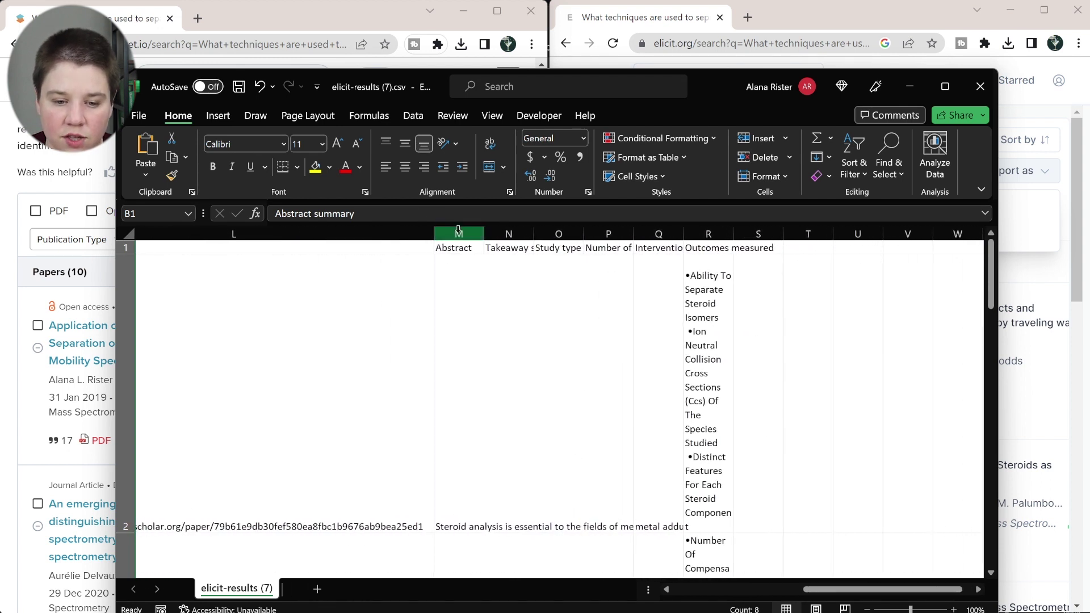
pyautogui.click(459, 233)
pyautogui.moveTo(489, 240); pyautogui.dragTo(718, 233)
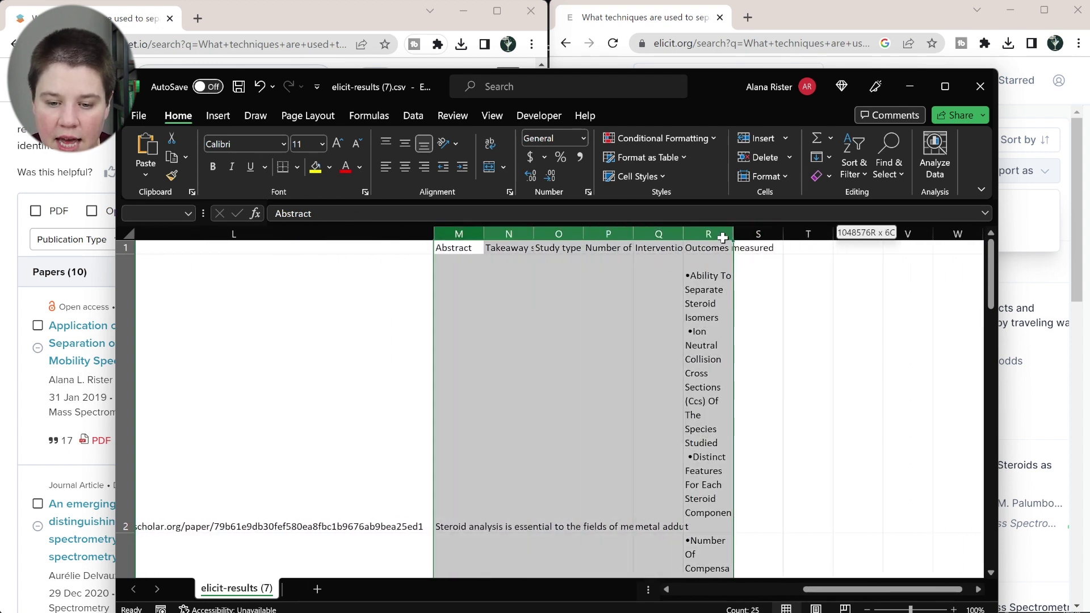
pyautogui.doubleClick(685, 232)
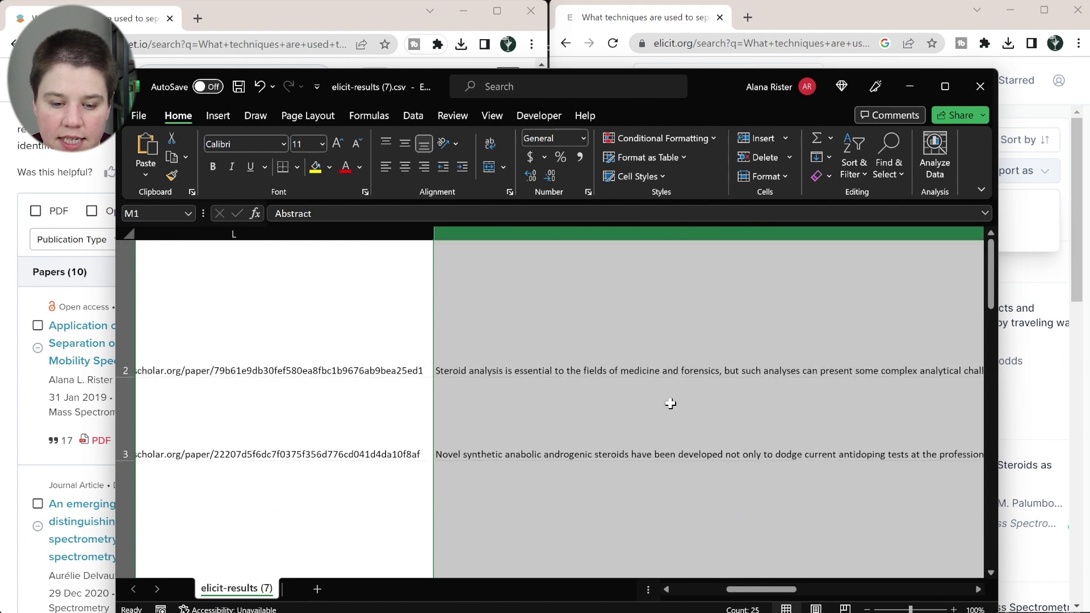
pyautogui.hscroll(10, 671, 403)
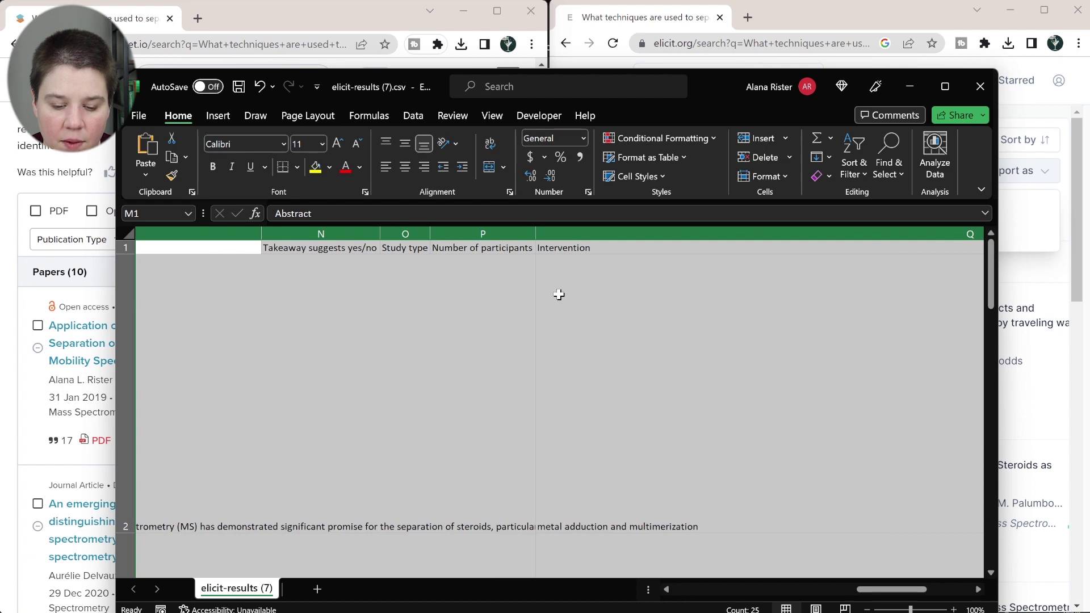
# - Review the first paper's Intervention, participants, Takeaway yes/no and Outcomes measured entries
pyautogui.click(559, 295)
pyautogui.click(519, 427)
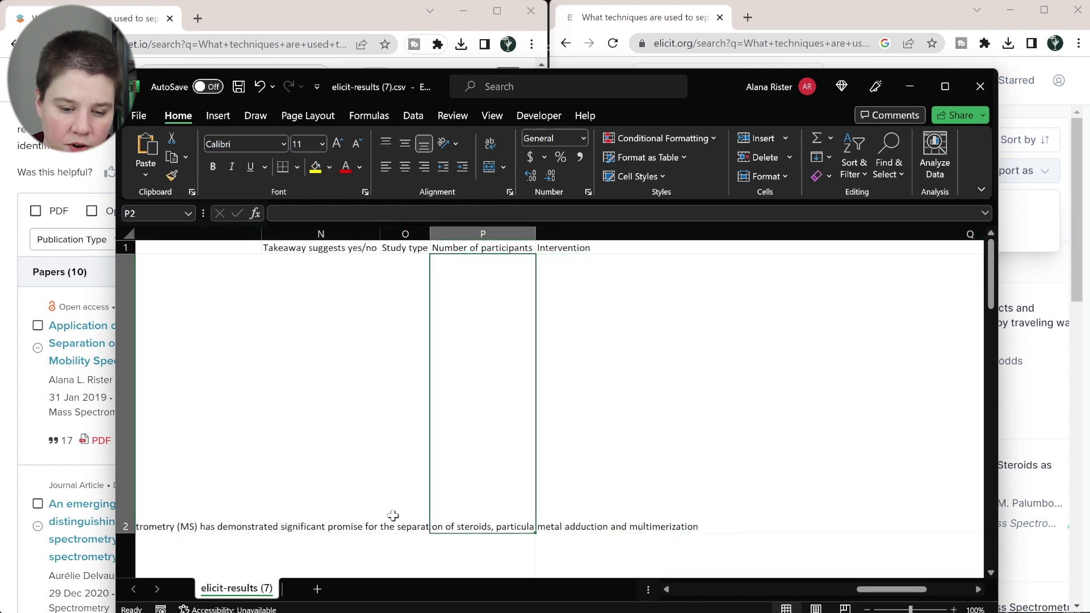
pyautogui.scroll(-1, 474, 462)
pyautogui.scroll(1, 472, 460)
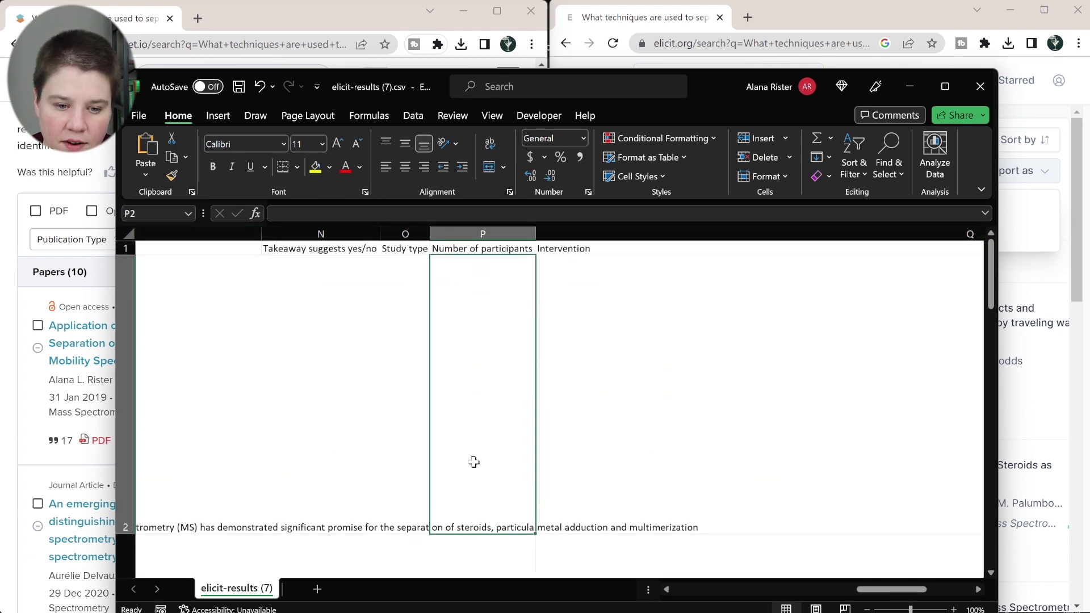
pyautogui.click(338, 448)
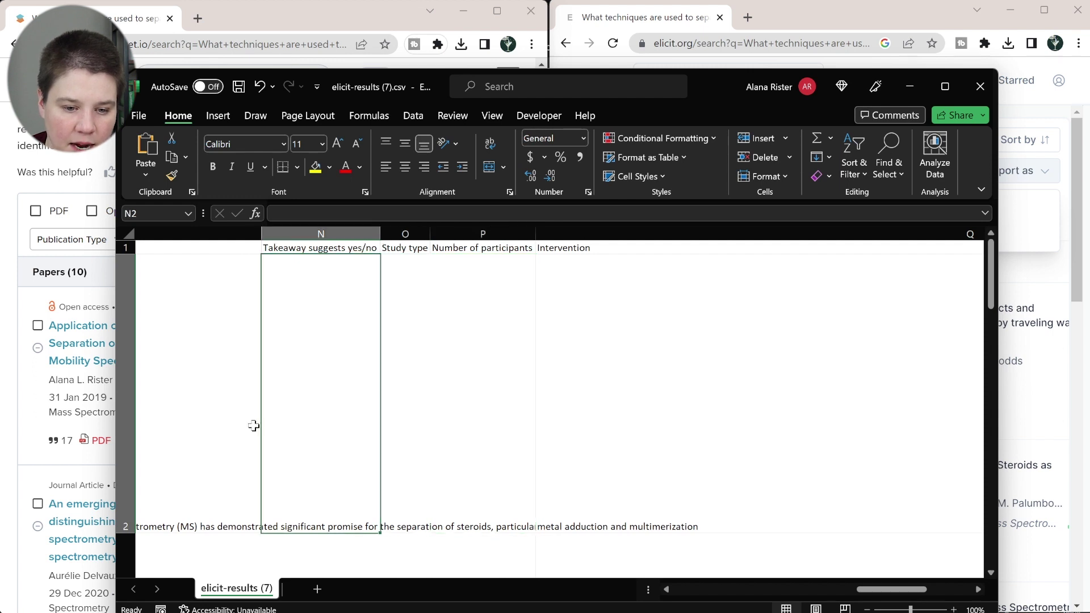
pyautogui.hscroll(-3, 254, 426)
pyautogui.hscroll(3, 253, 426)
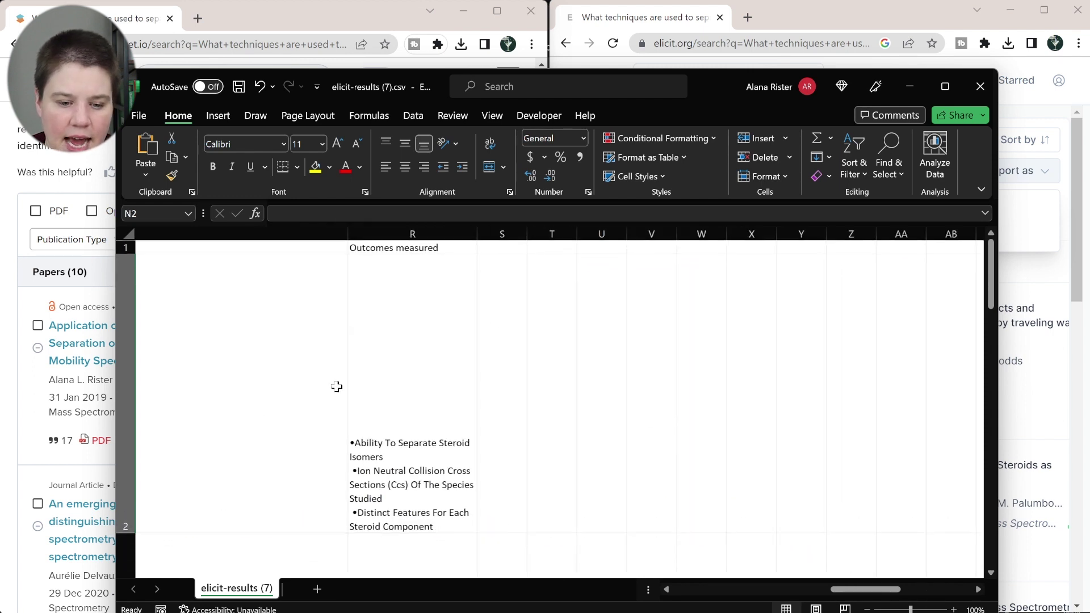
pyautogui.click(402, 417)
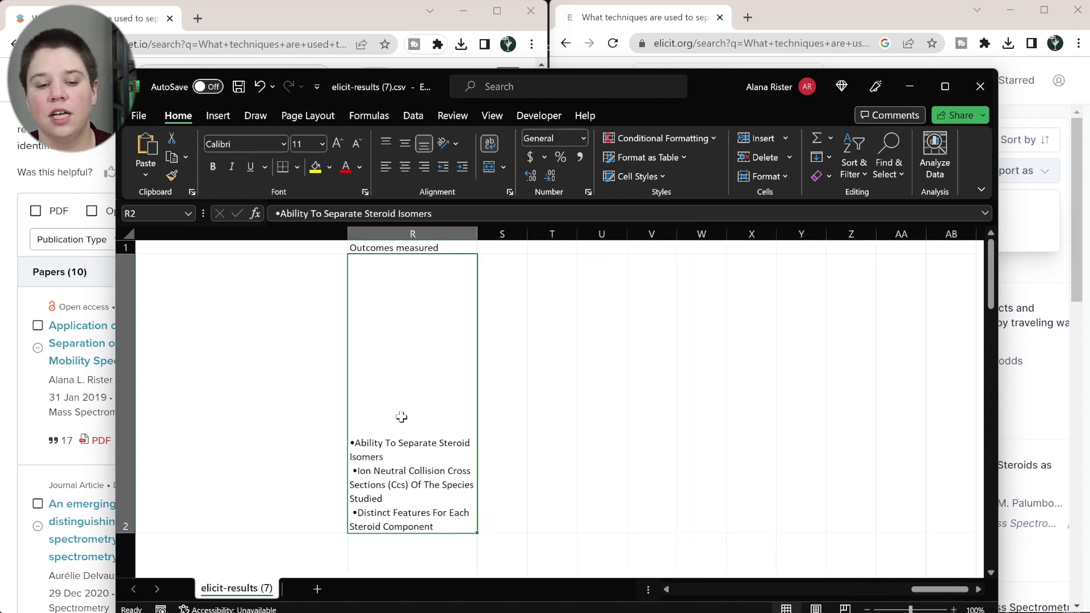